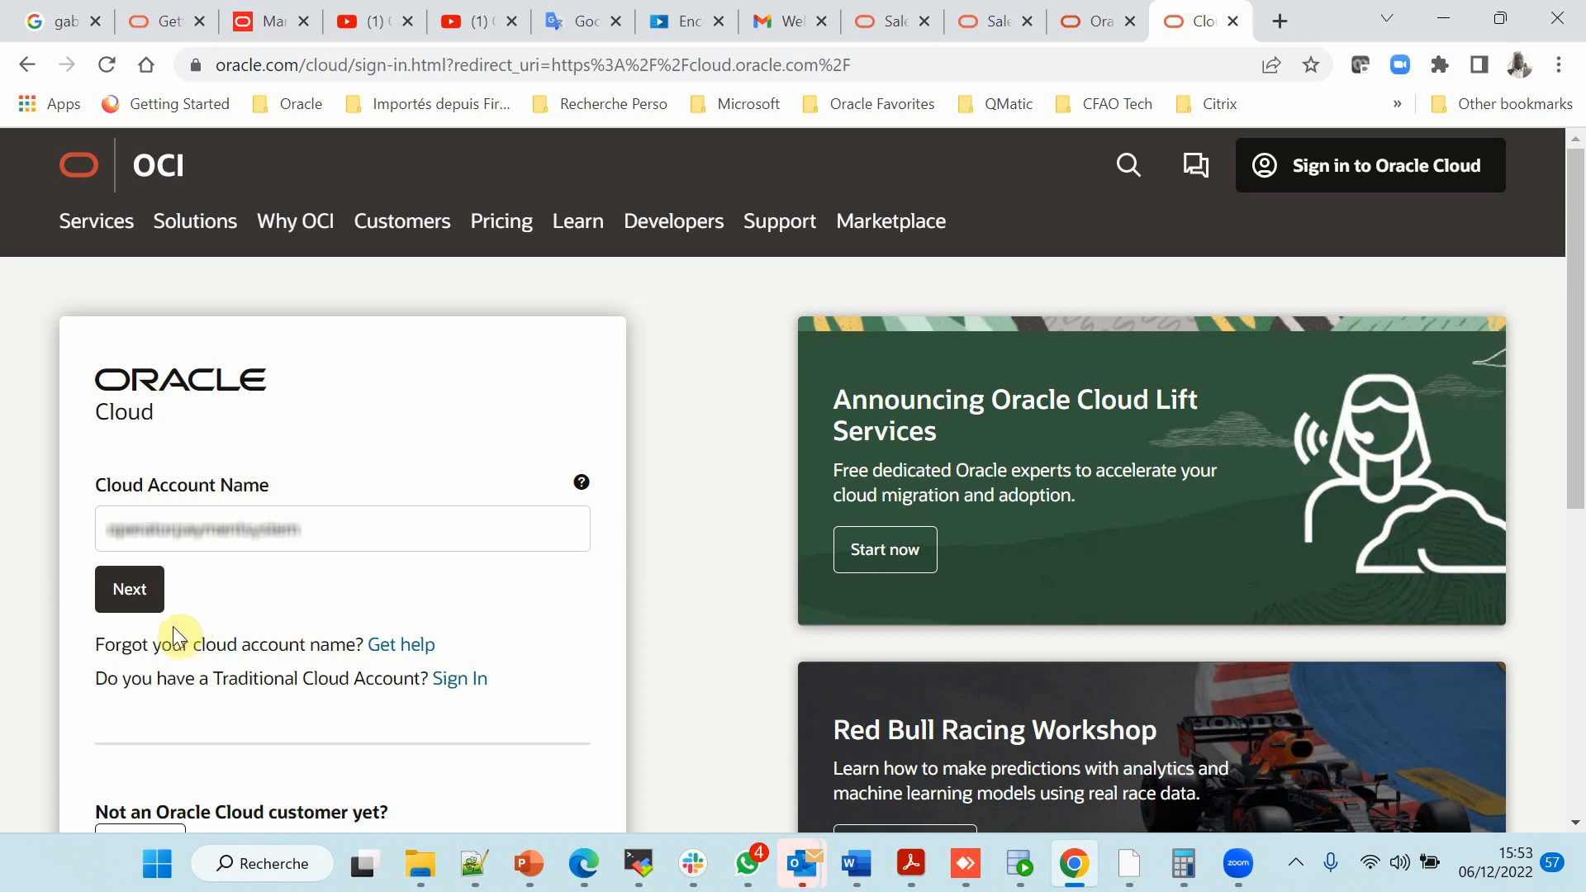
Submit the prefilled cloud account name and sign in through oracleidentitycloudservice with the prefilled user credentials
click(128, 610)
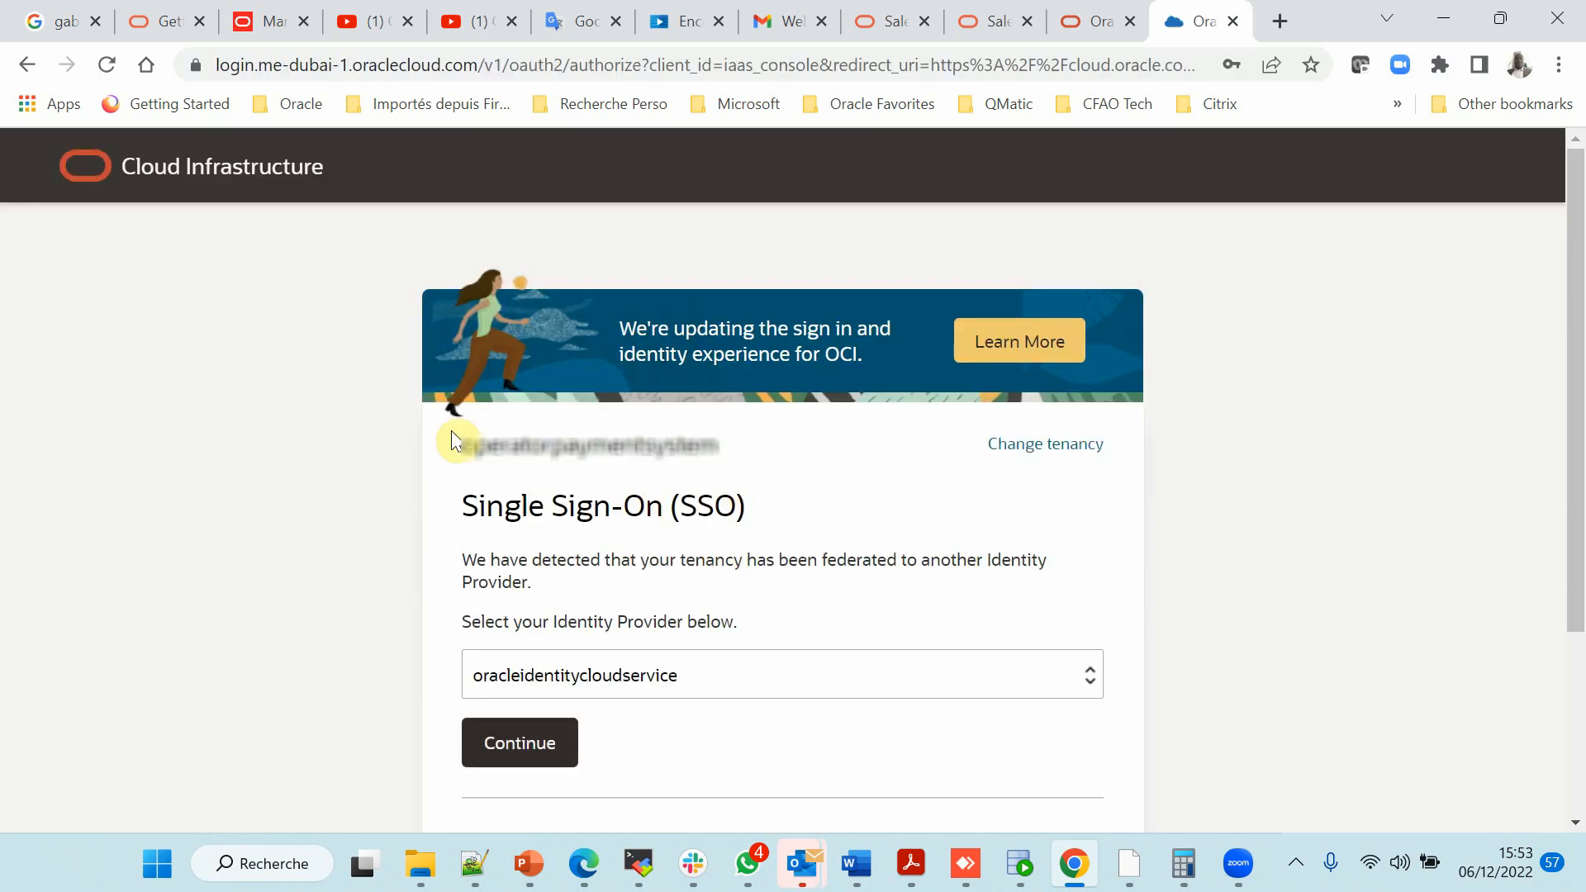
click(525, 752)
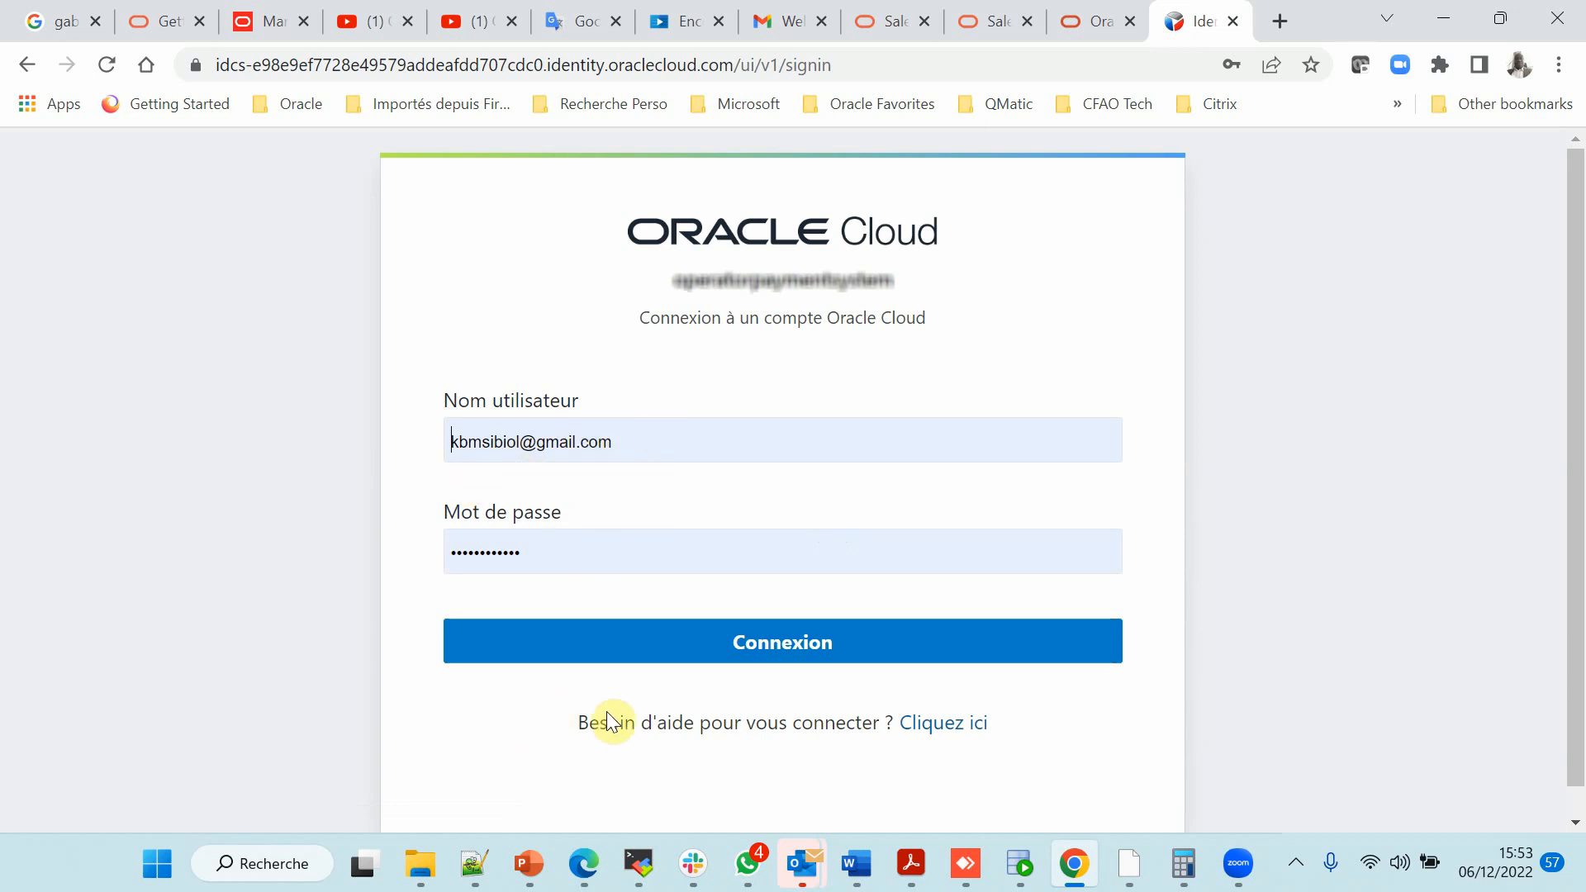
click(786, 646)
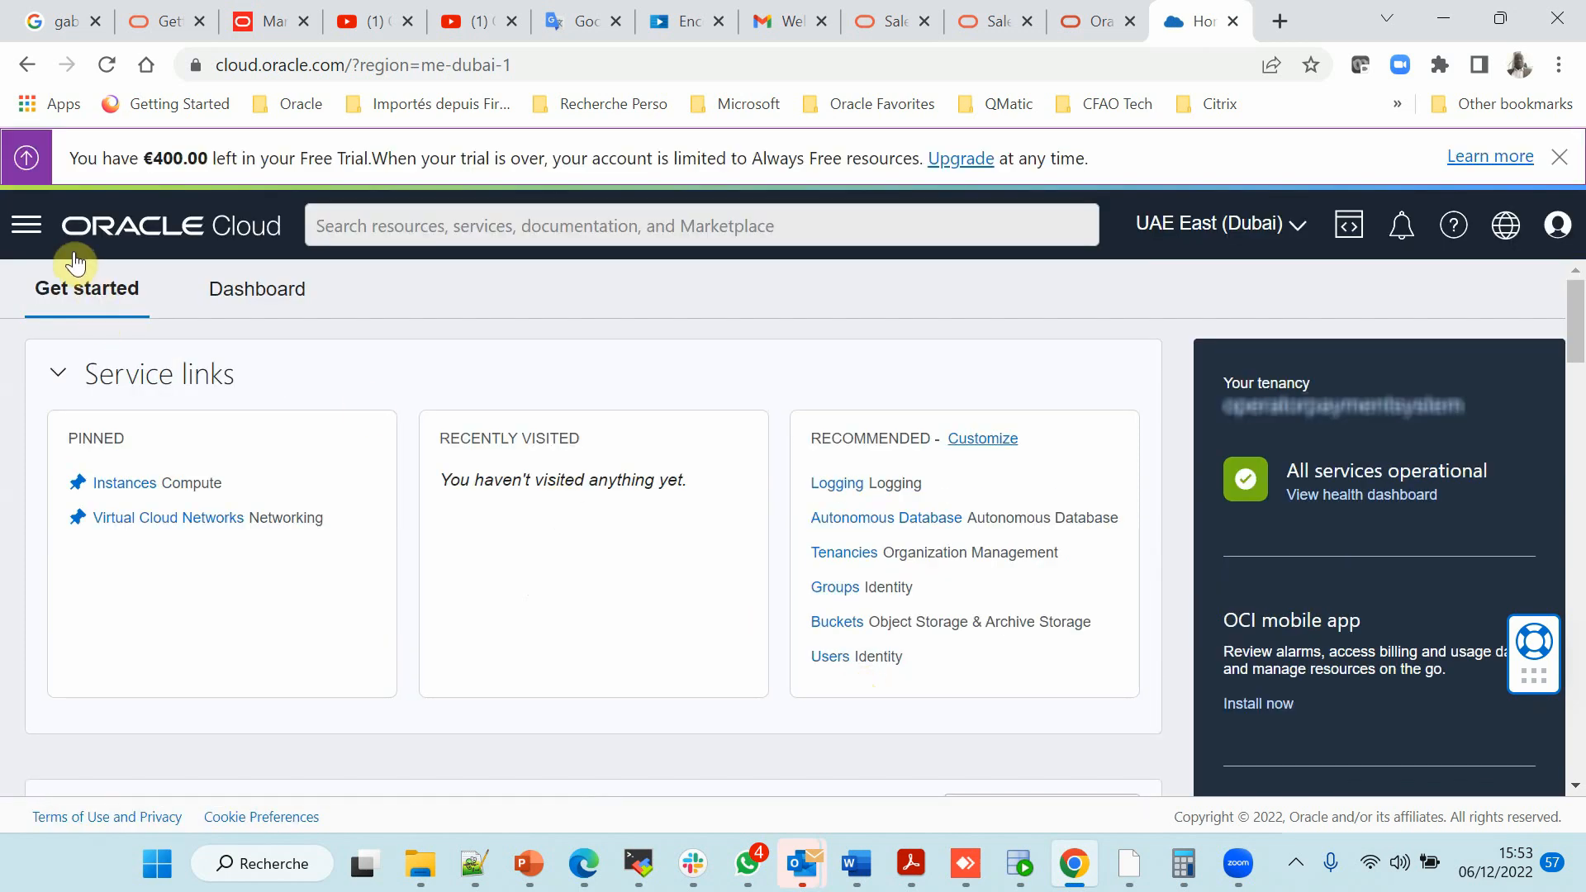
Sign out of the current Oracle Cloud user account
click(30, 228)
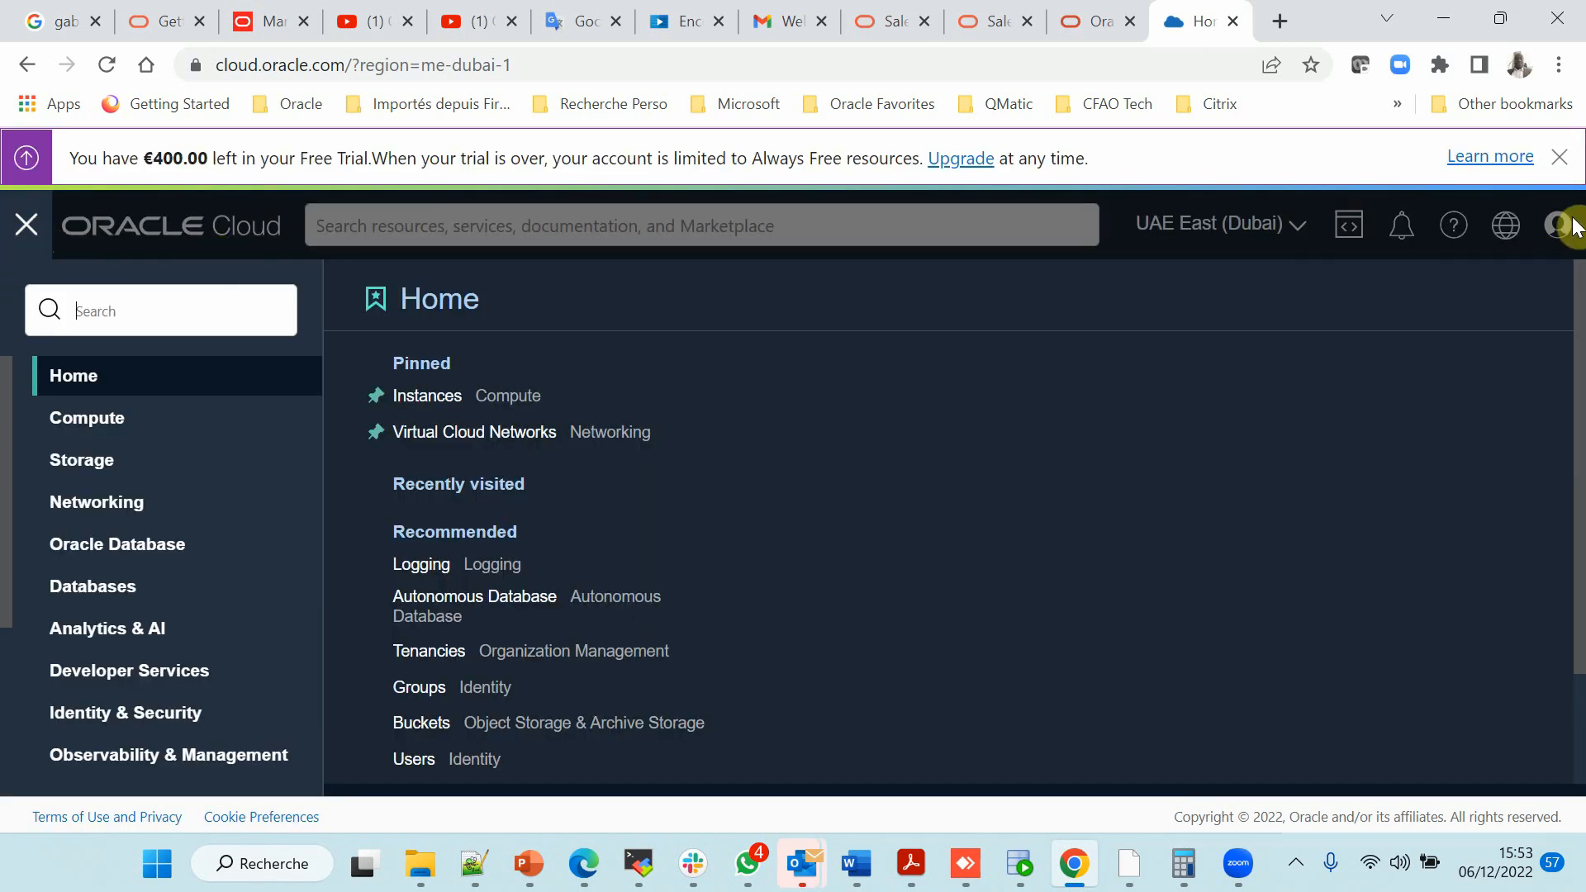
click(1534, 246)
click(1553, 233)
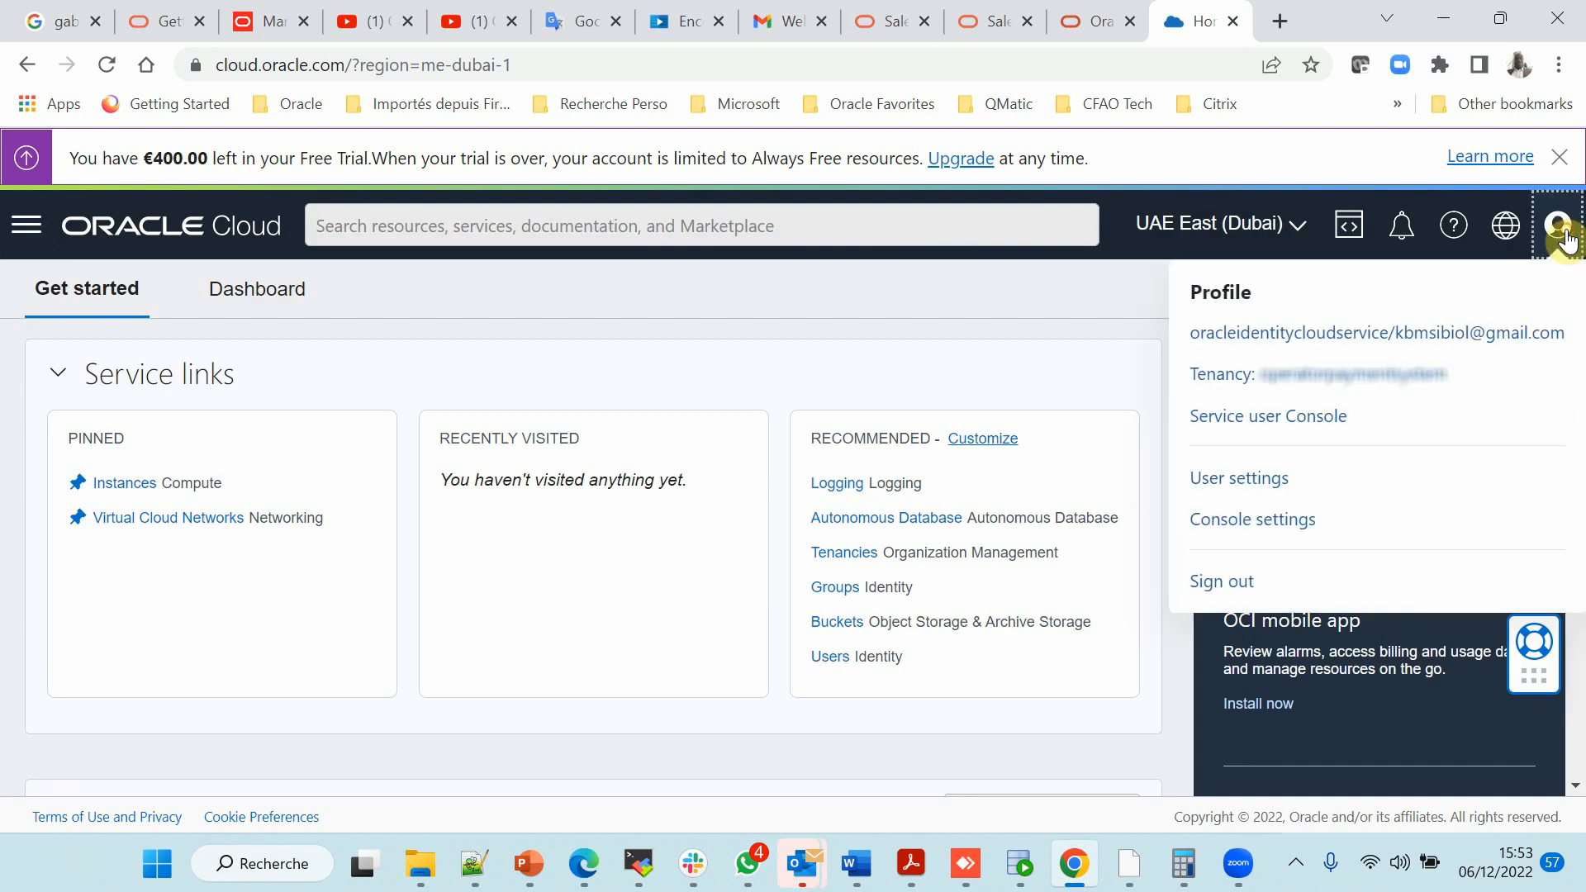
click(1221, 581)
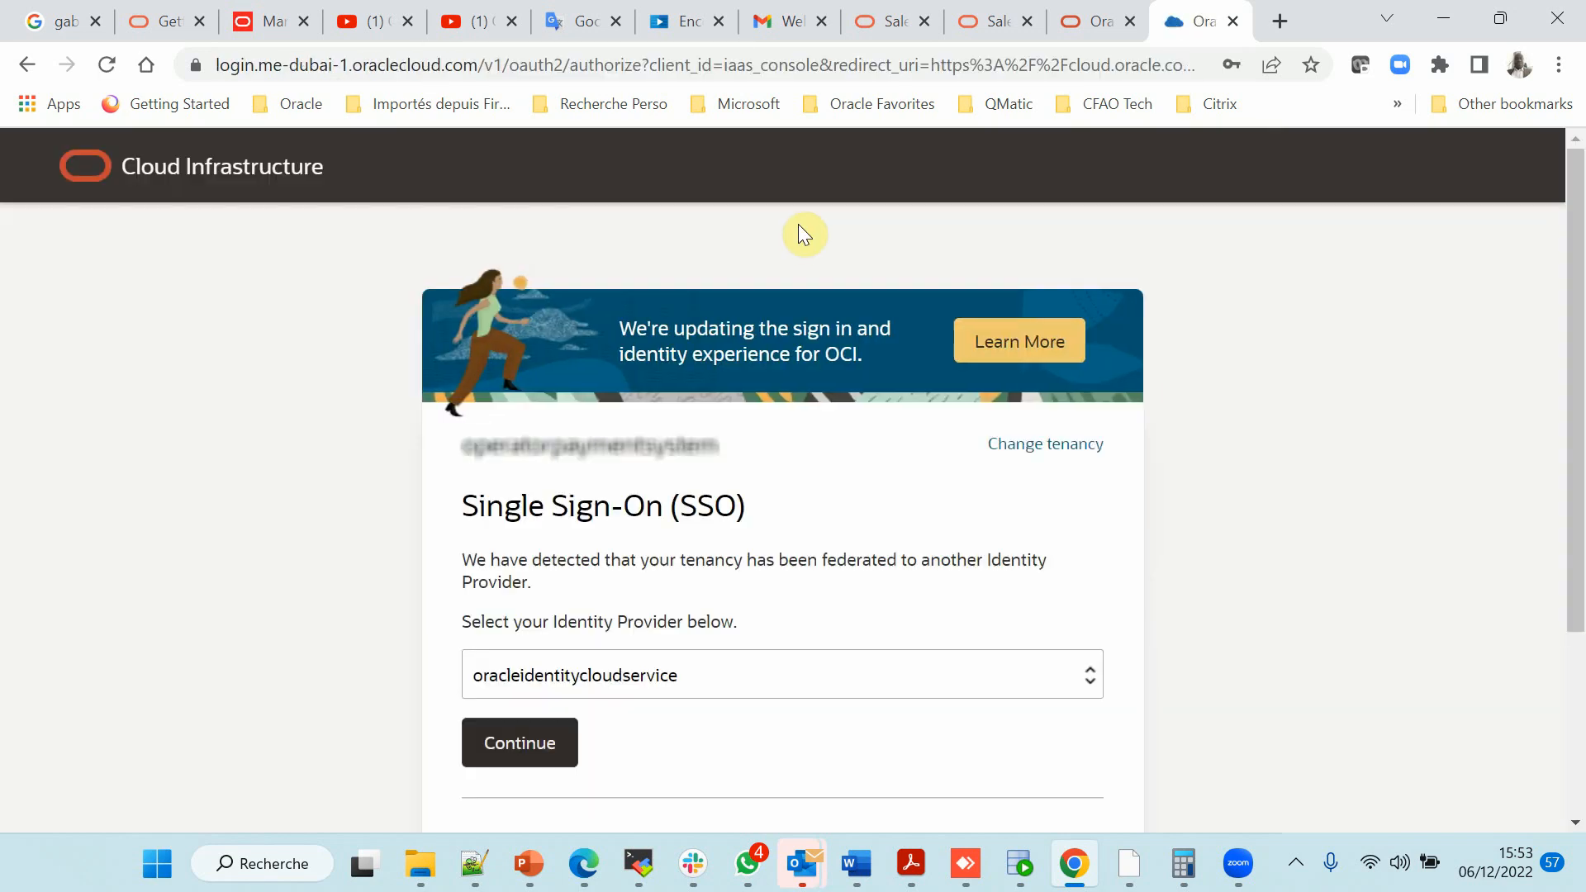
Sign in through oracleidentitycloudservice, filling in the username and password with the saved Oracle e-mail login
click(538, 750)
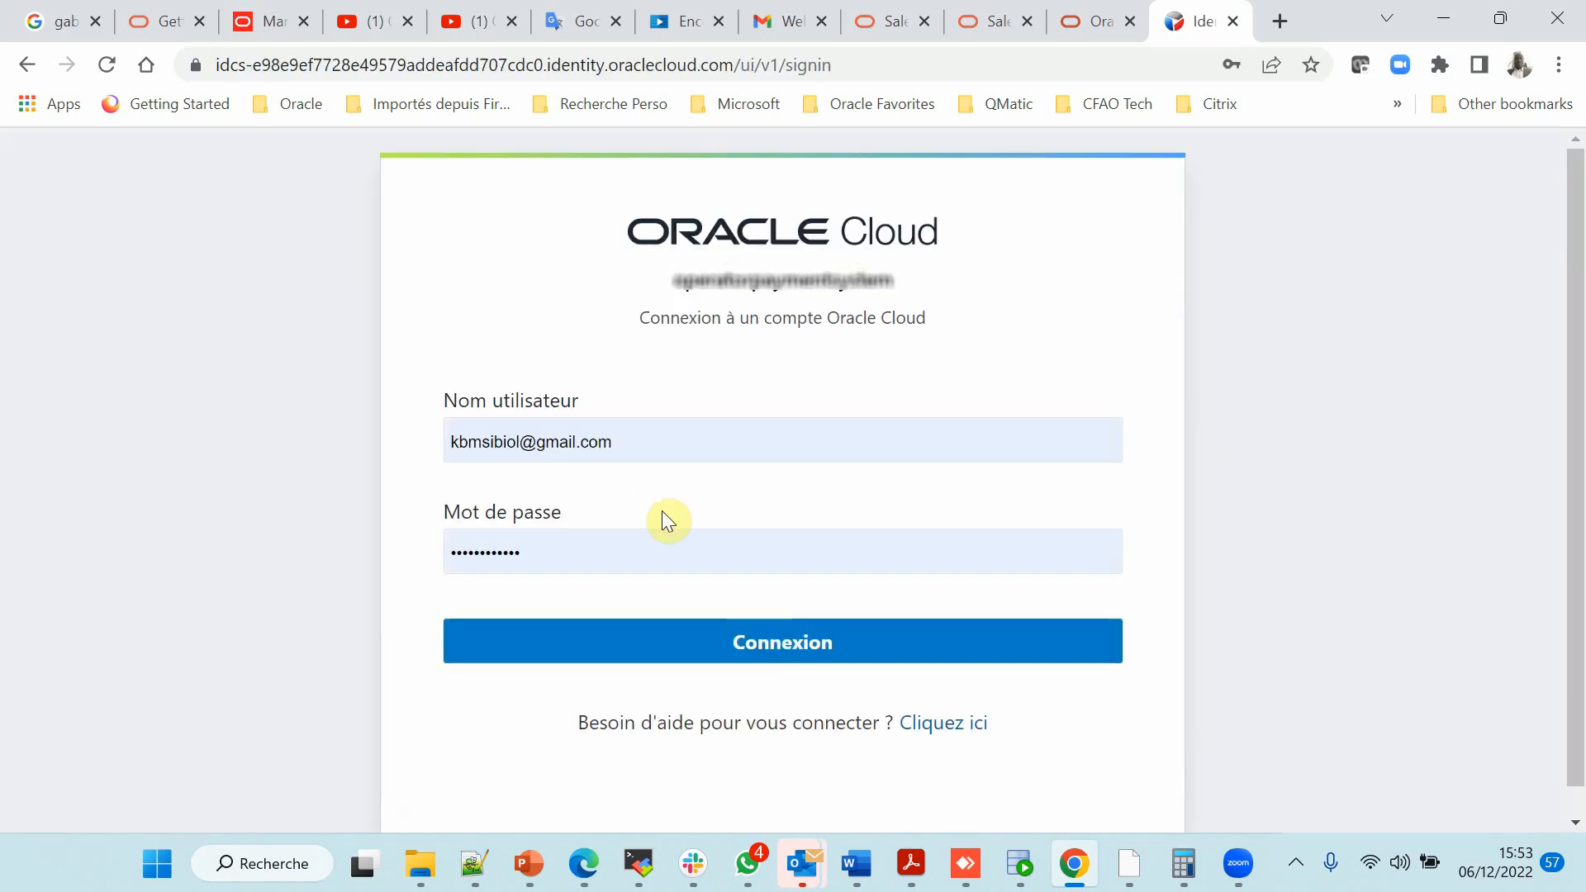
click(633, 435)
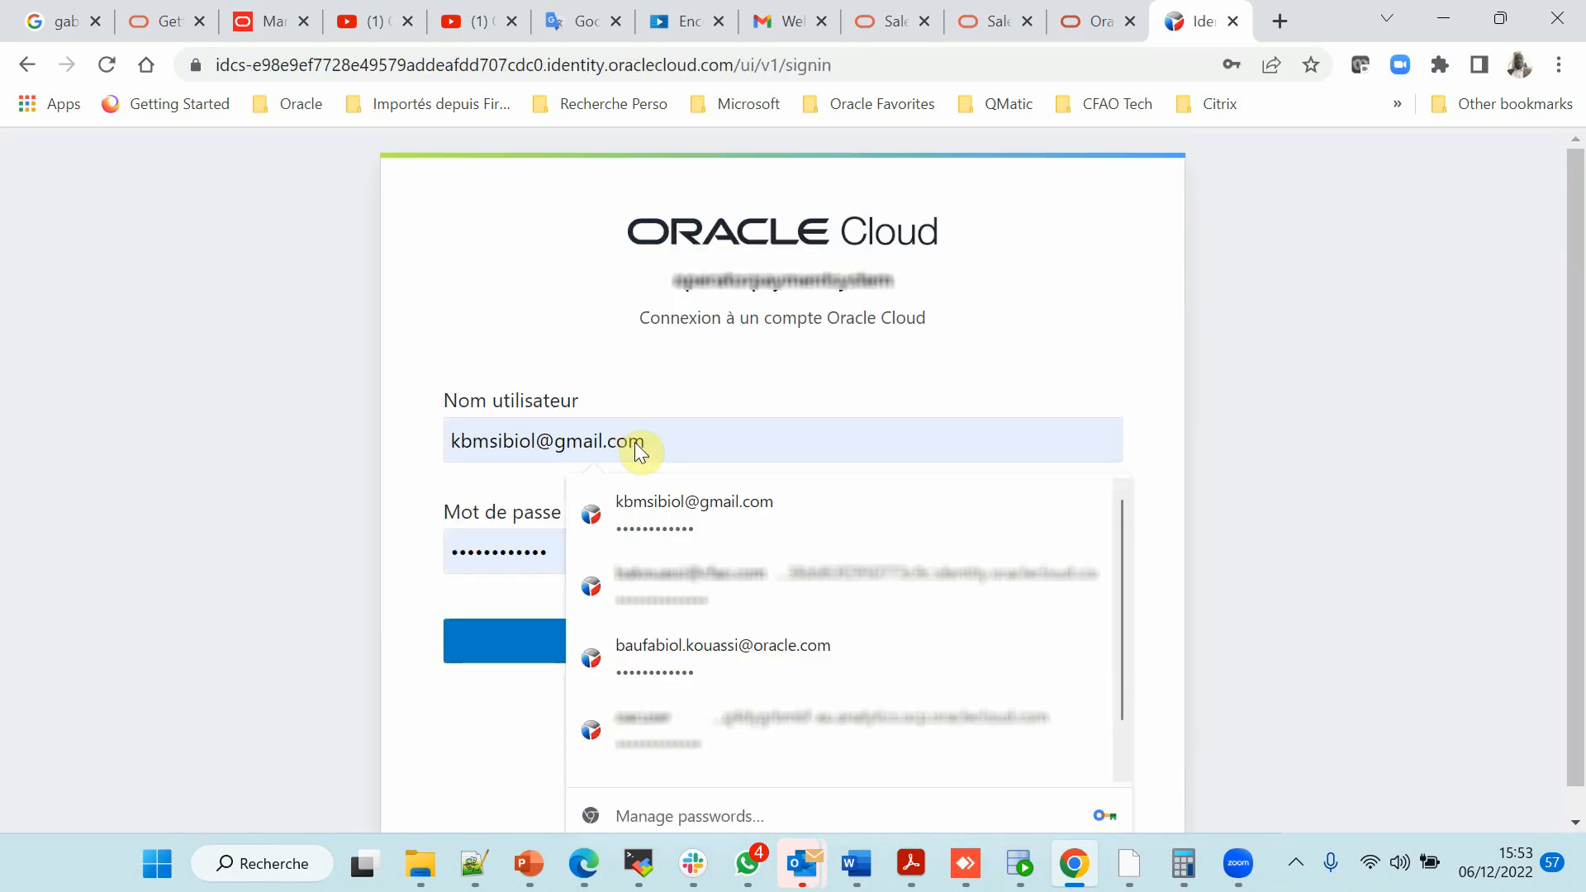
click(711, 653)
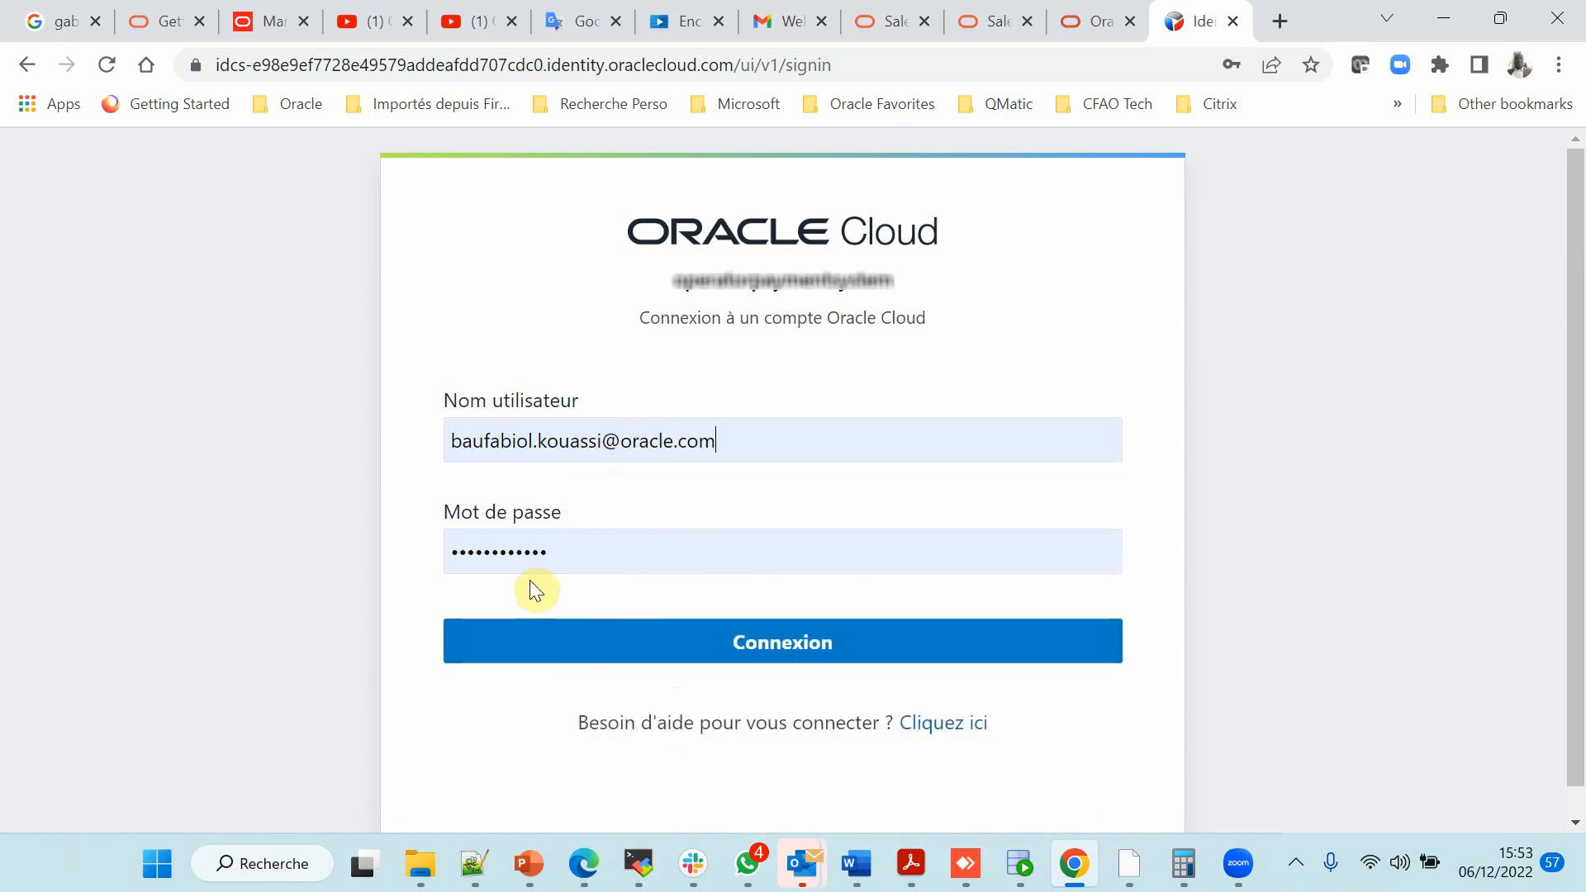
click(751, 651)
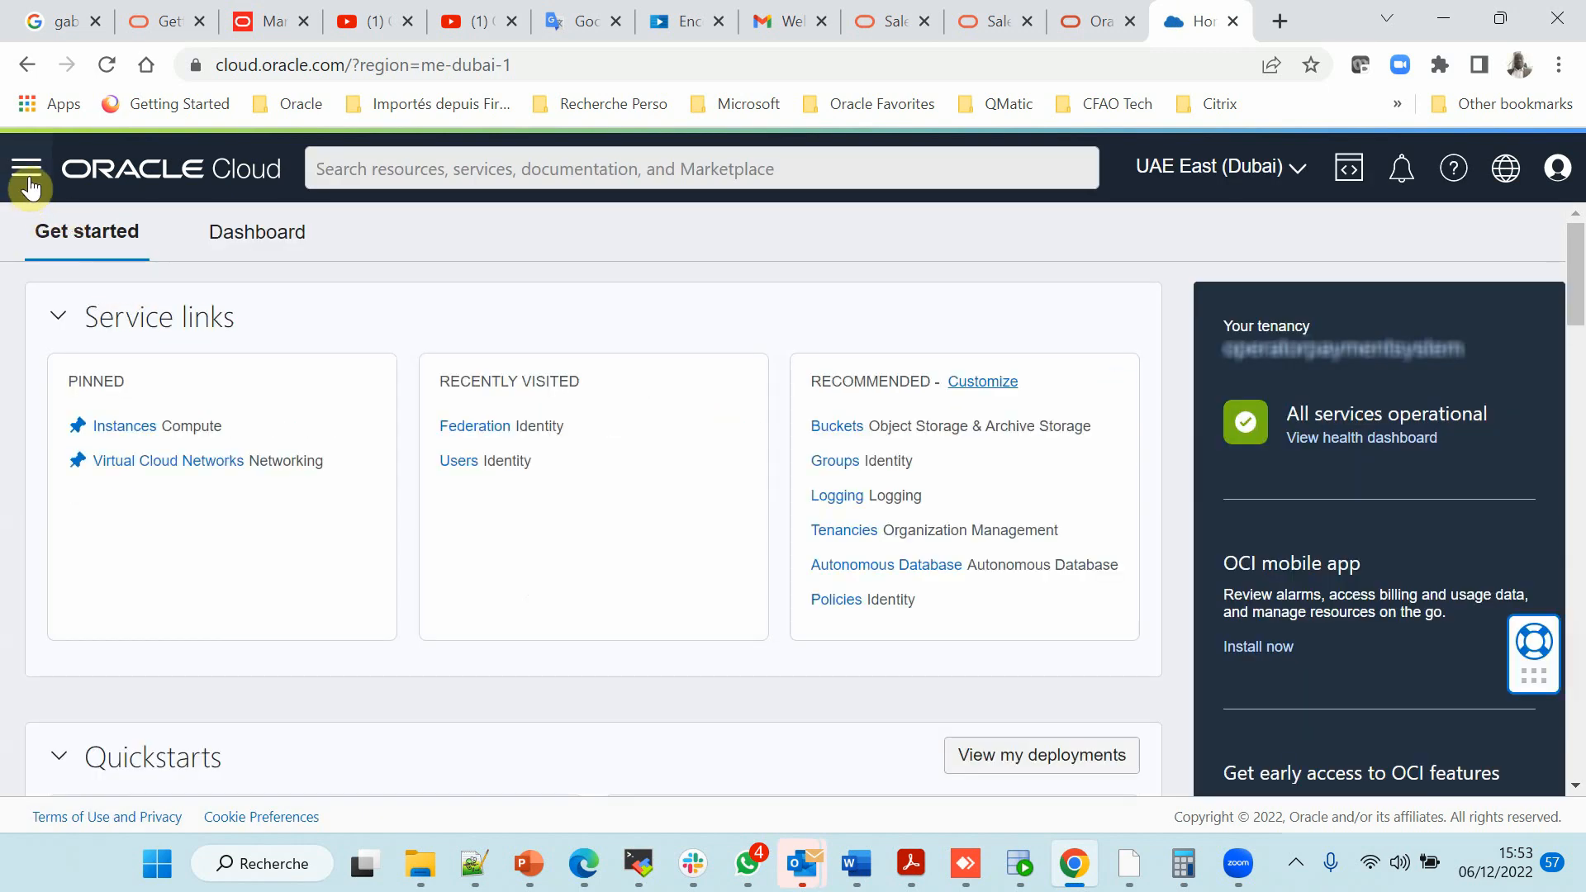
Open the details of the OracleIdentityCloudService identity provider in the Federation section of Identity & Security
click(28, 181)
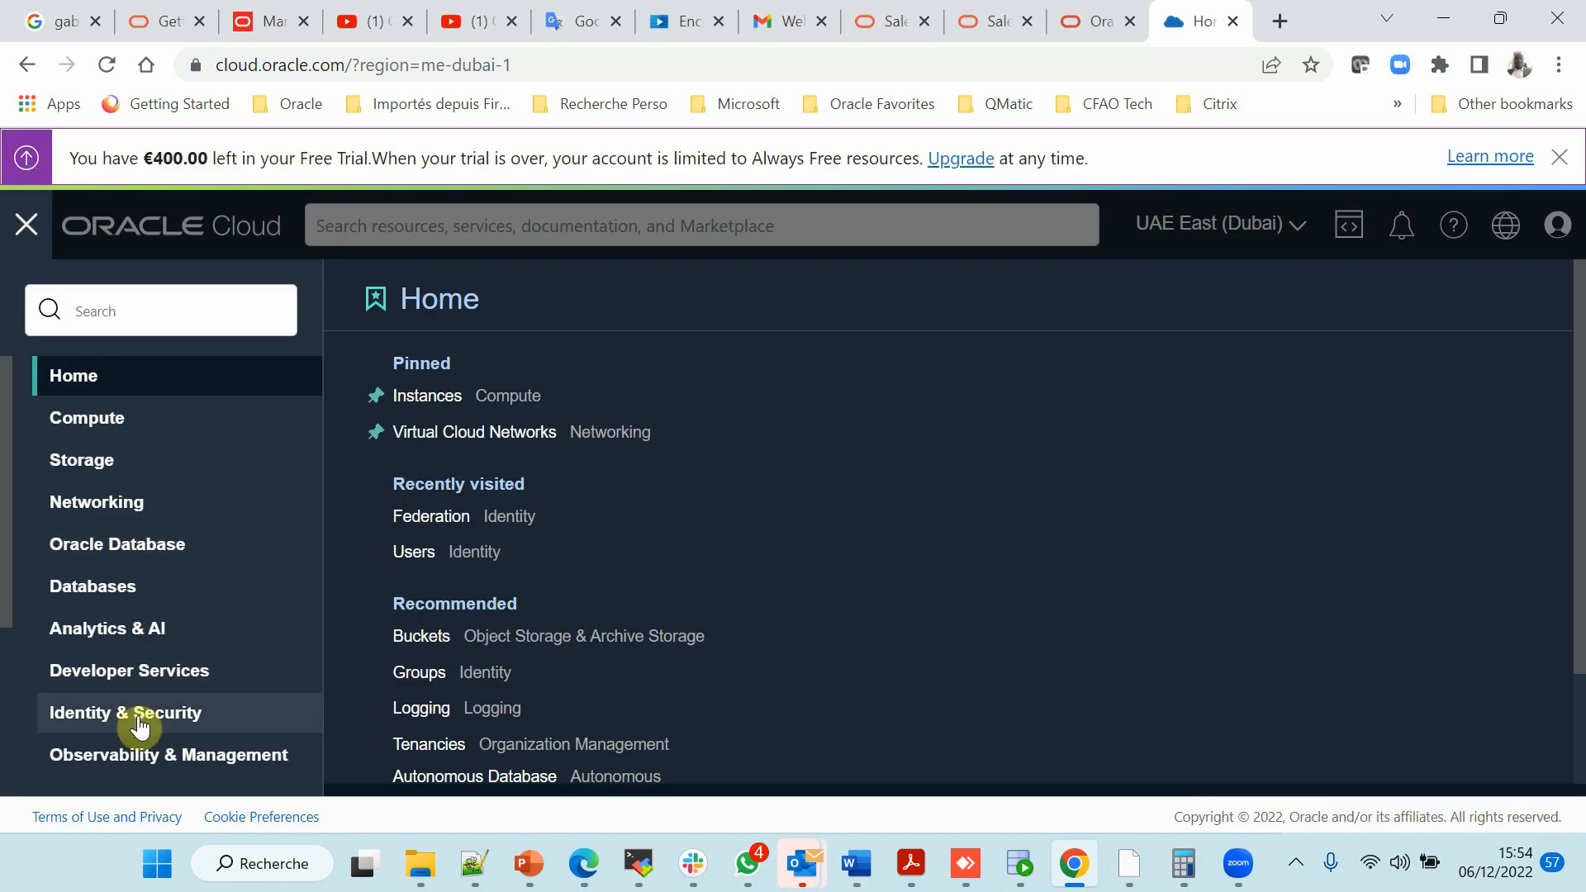
click(139, 725)
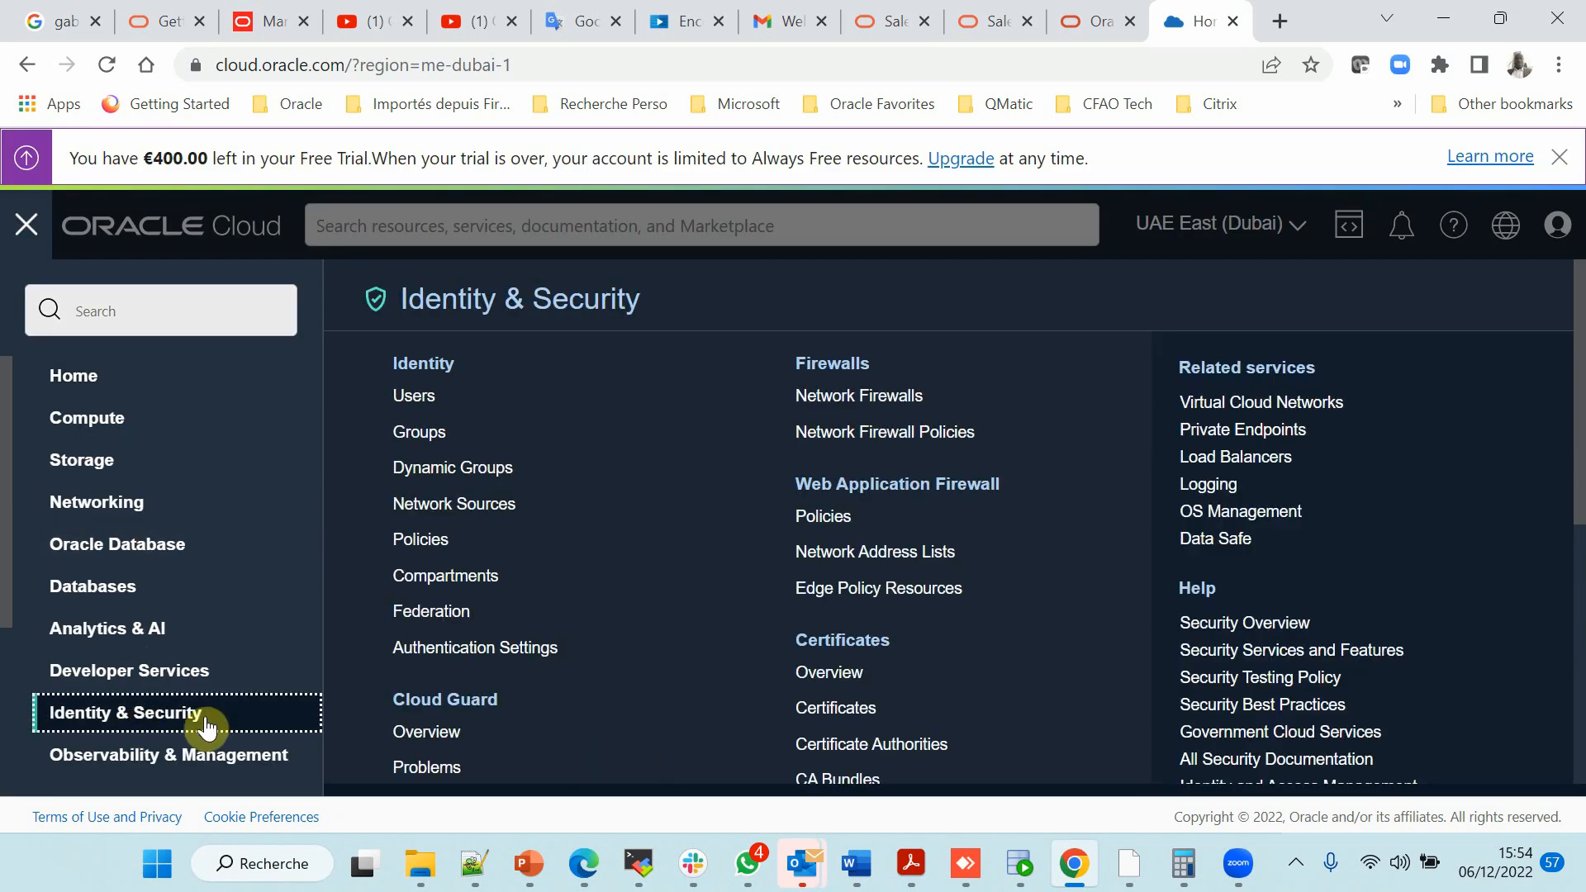
click(451, 617)
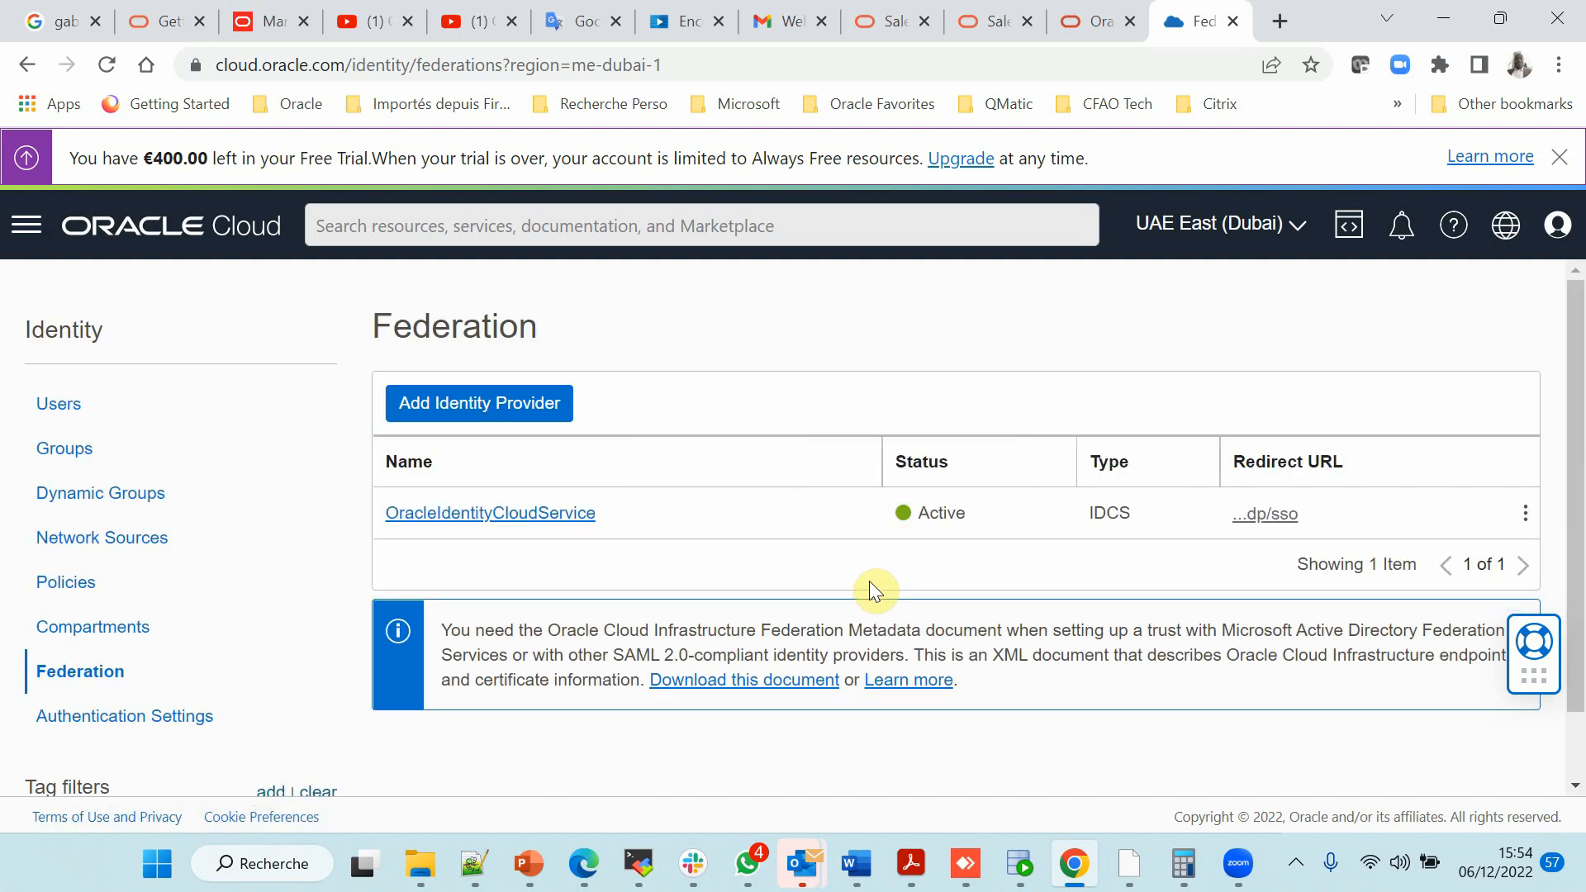
click(595, 513)
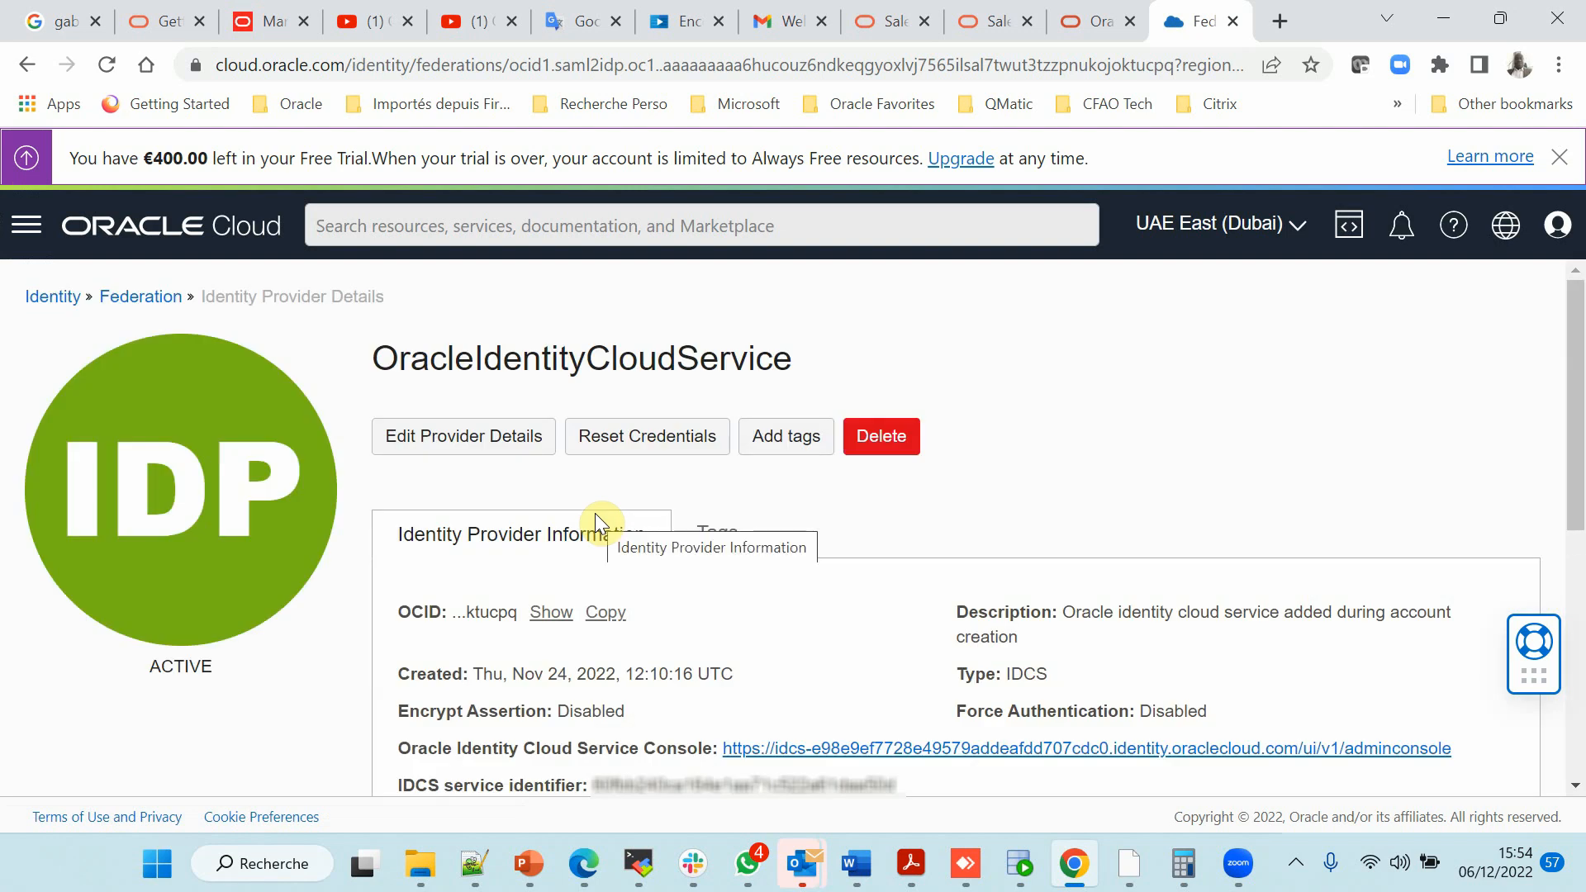
Open the Oracle Identity Cloud Service console linked in the provider information and sign in with the prefilled credentials
scroll(744, 661, down, 1)
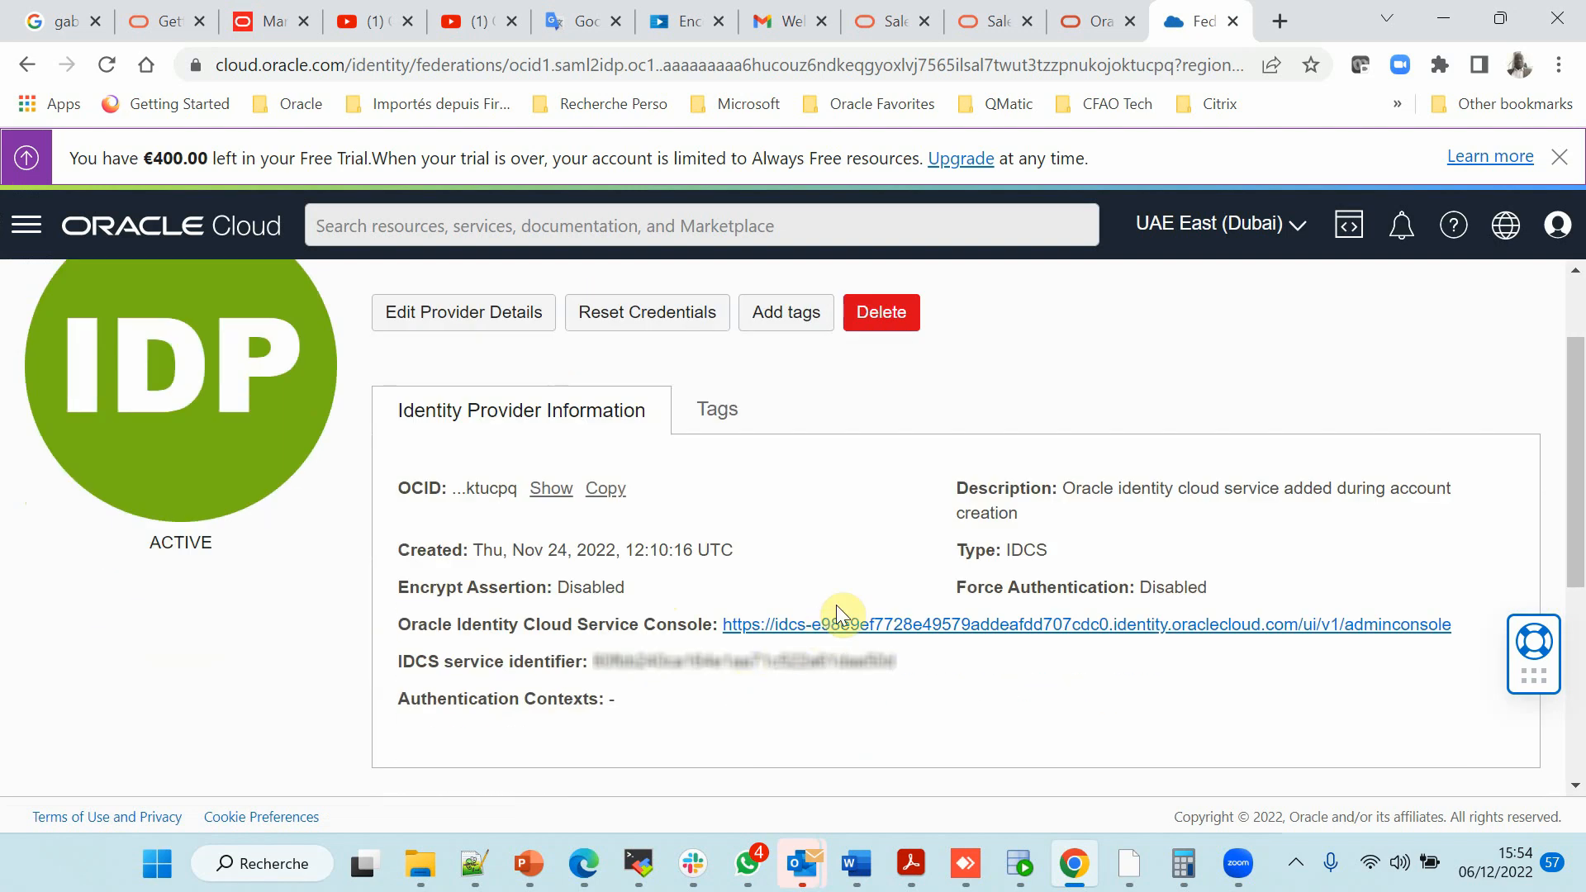
click(816, 631)
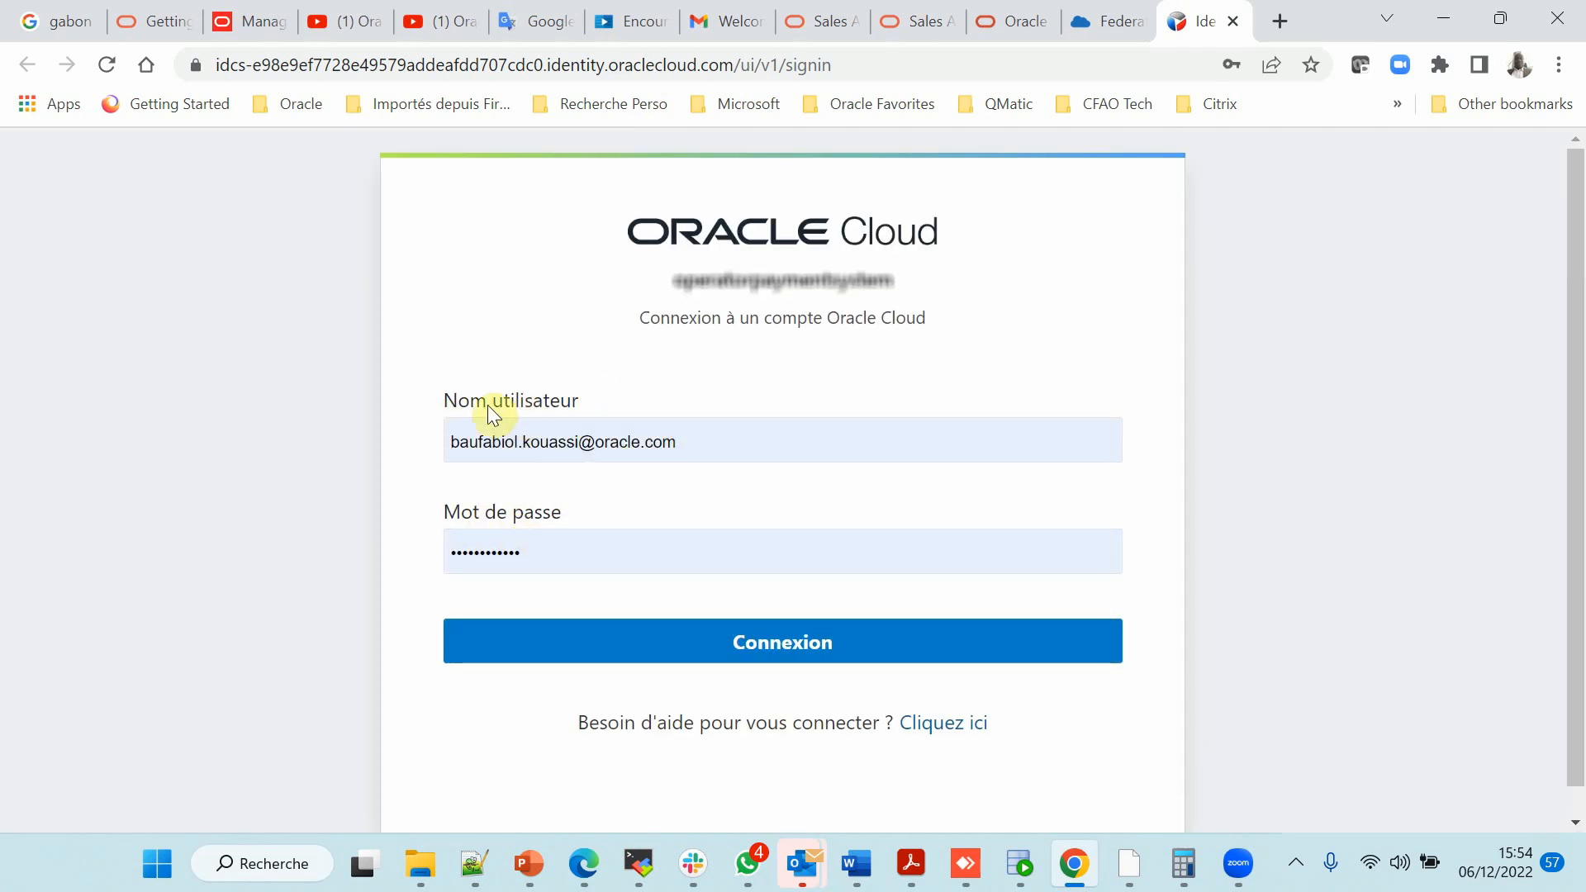
click(747, 646)
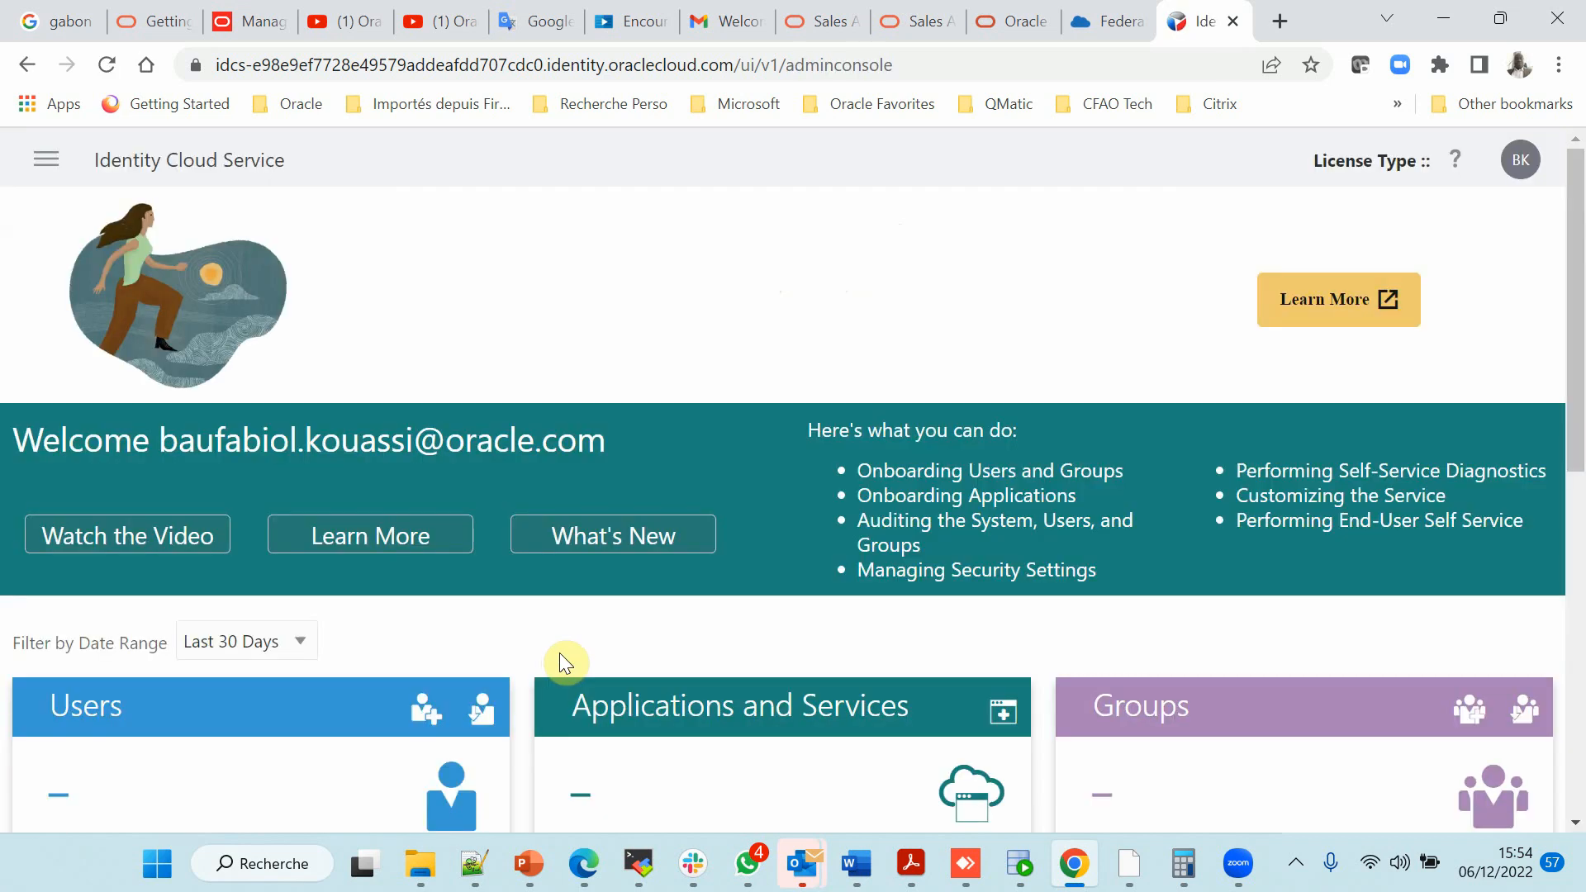
Open the Multi-Factor Authentication (MFA) settings in the Security section of Identity Cloud Service
click(47, 169)
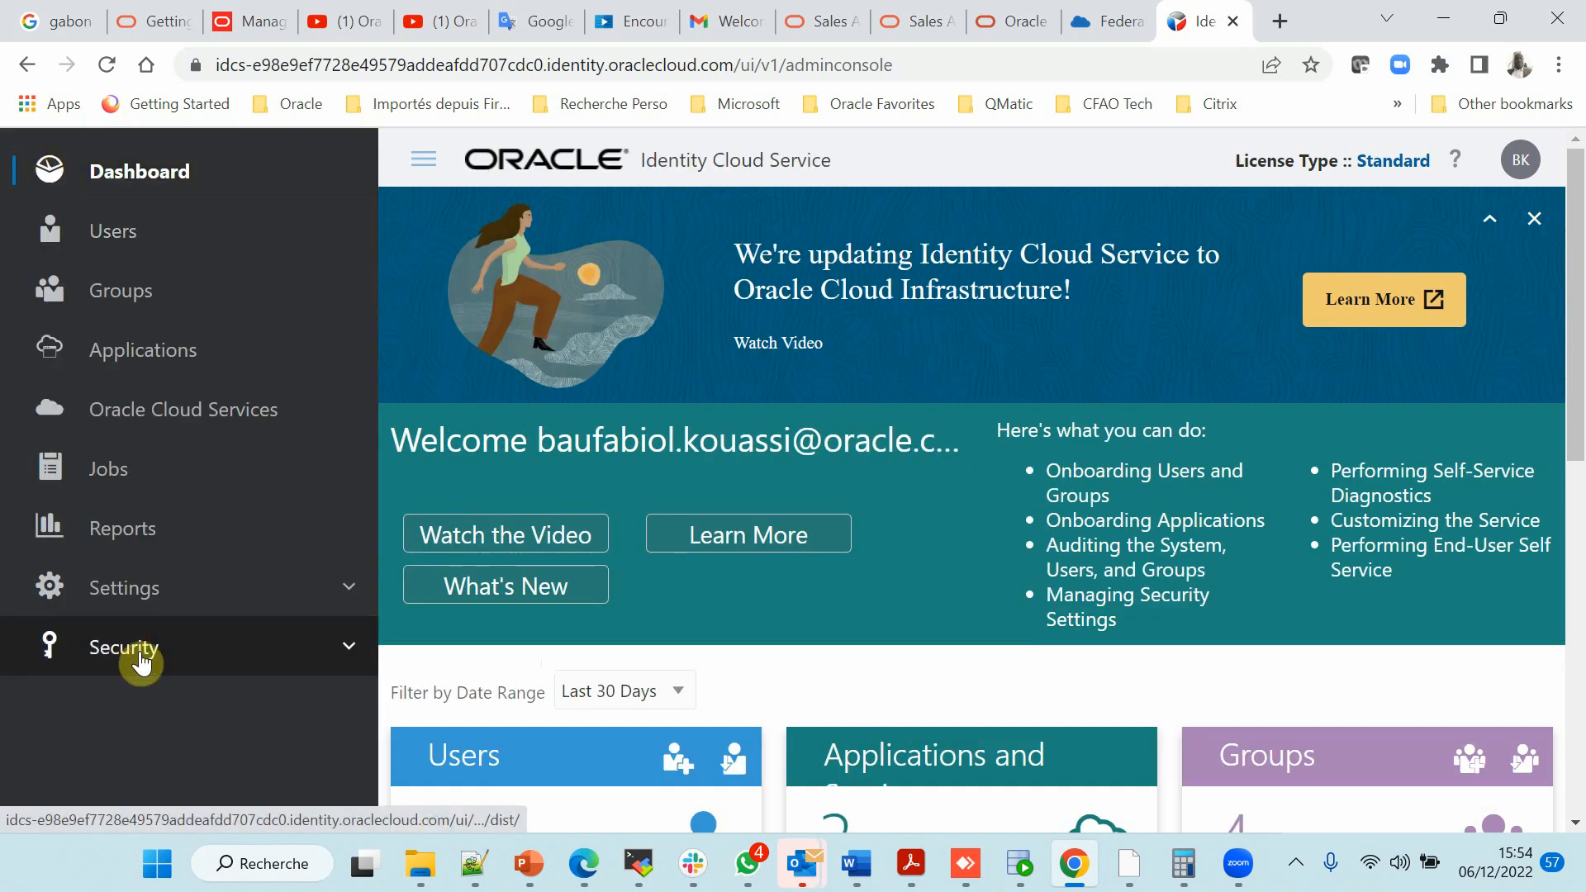
click(151, 676)
scroll(155, 669, down, 10)
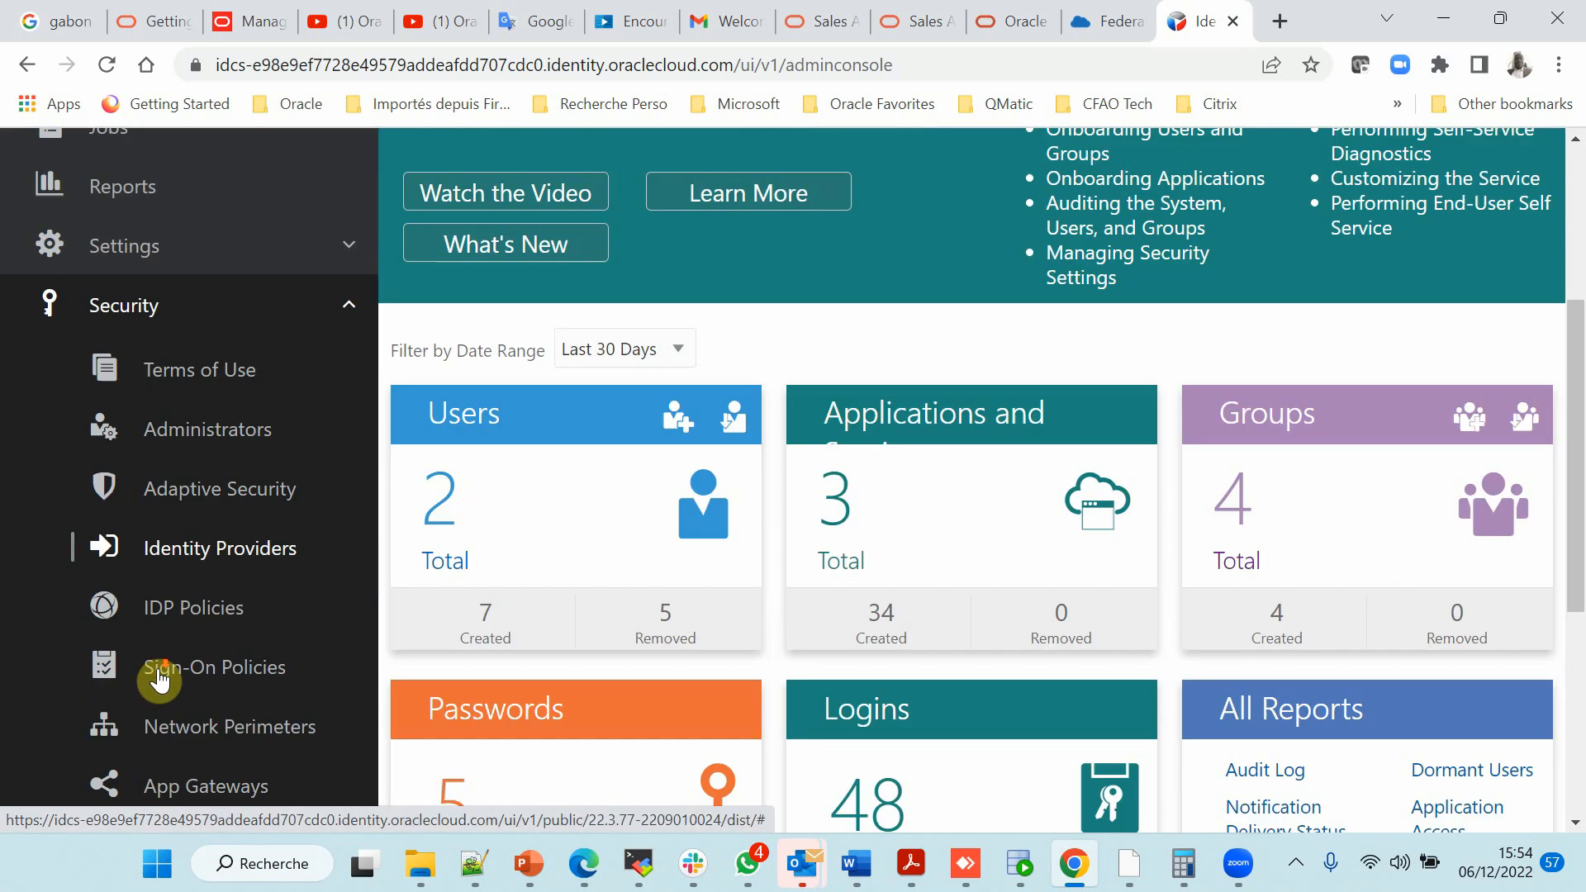
click(136, 453)
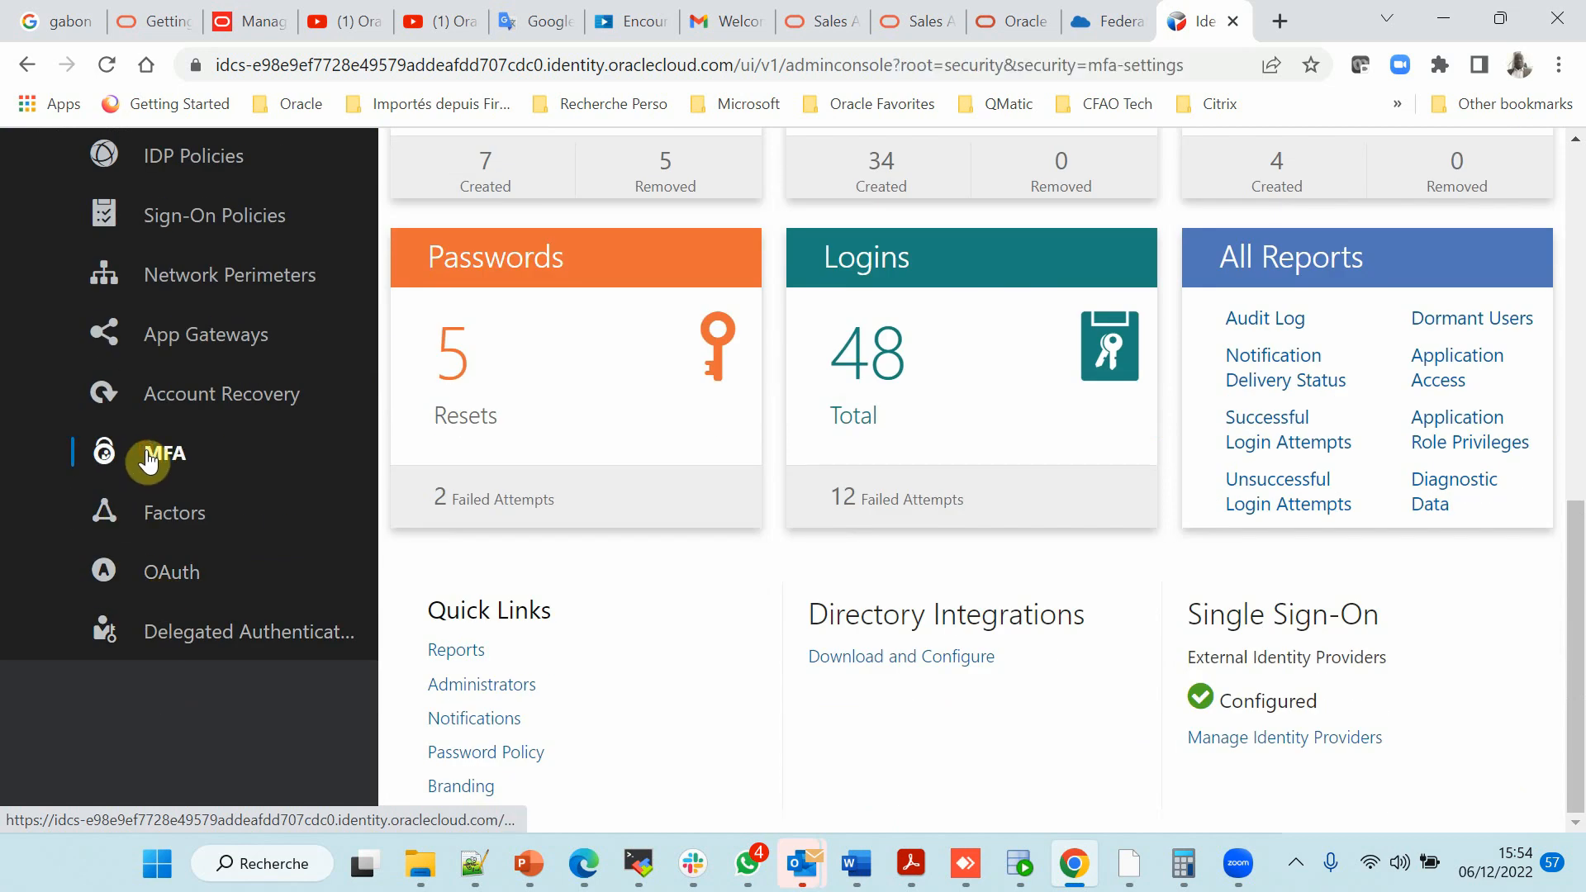
scroll(678, 611, up, 8)
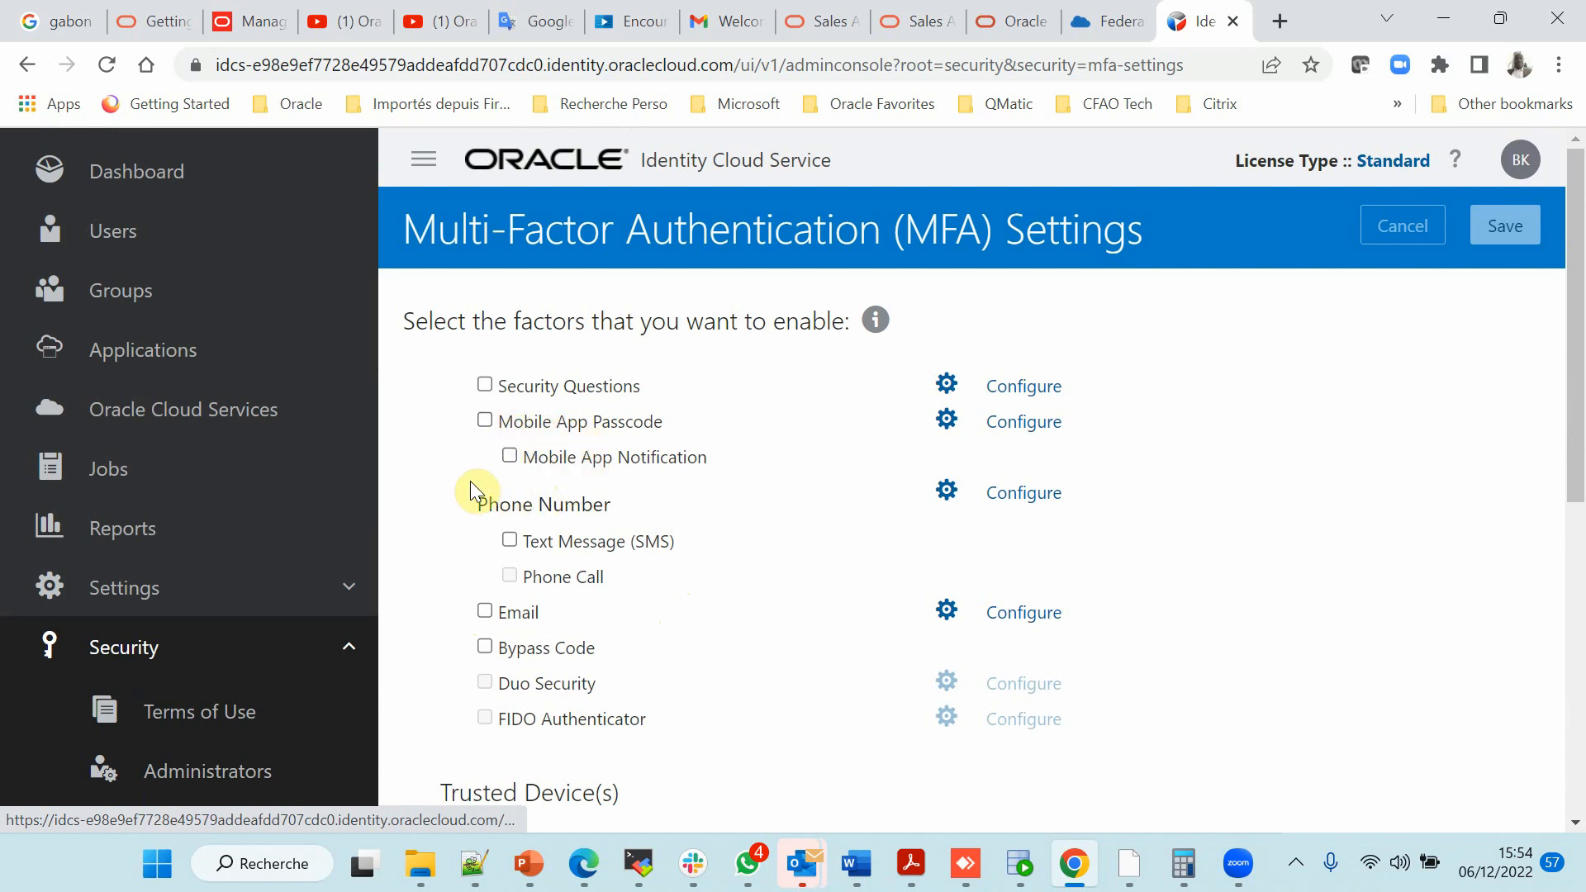
Enable Mobile App Passcode with Mobile App Notification, Text Message (SMS) and Email as MFA factors, and save the settings
click(488, 423)
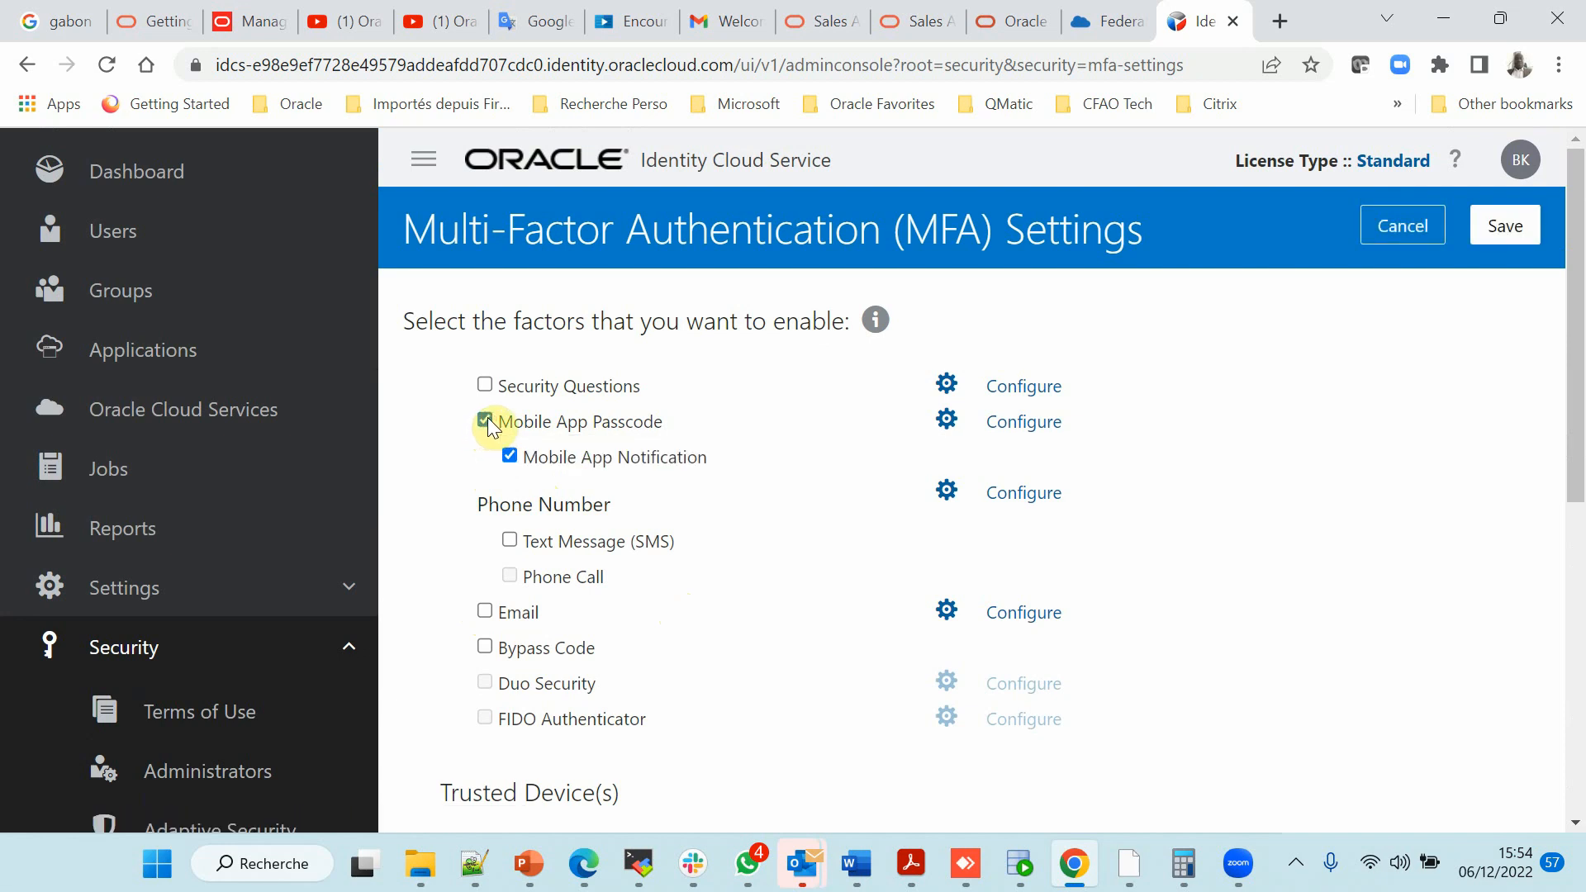
click(510, 542)
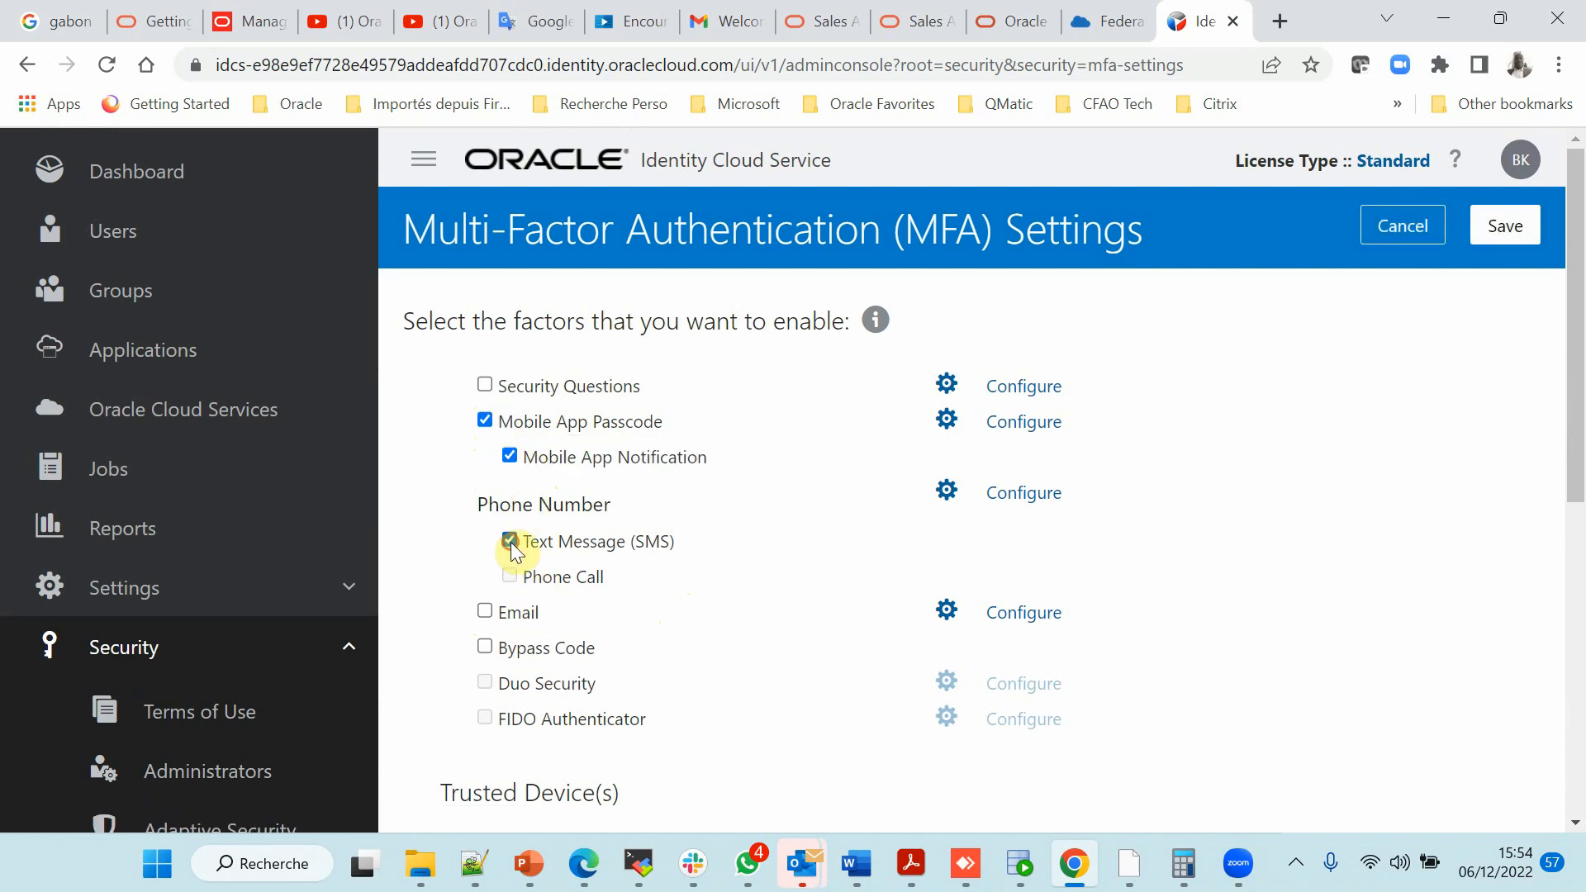
click(485, 613)
scroll(631, 570, down, 6)
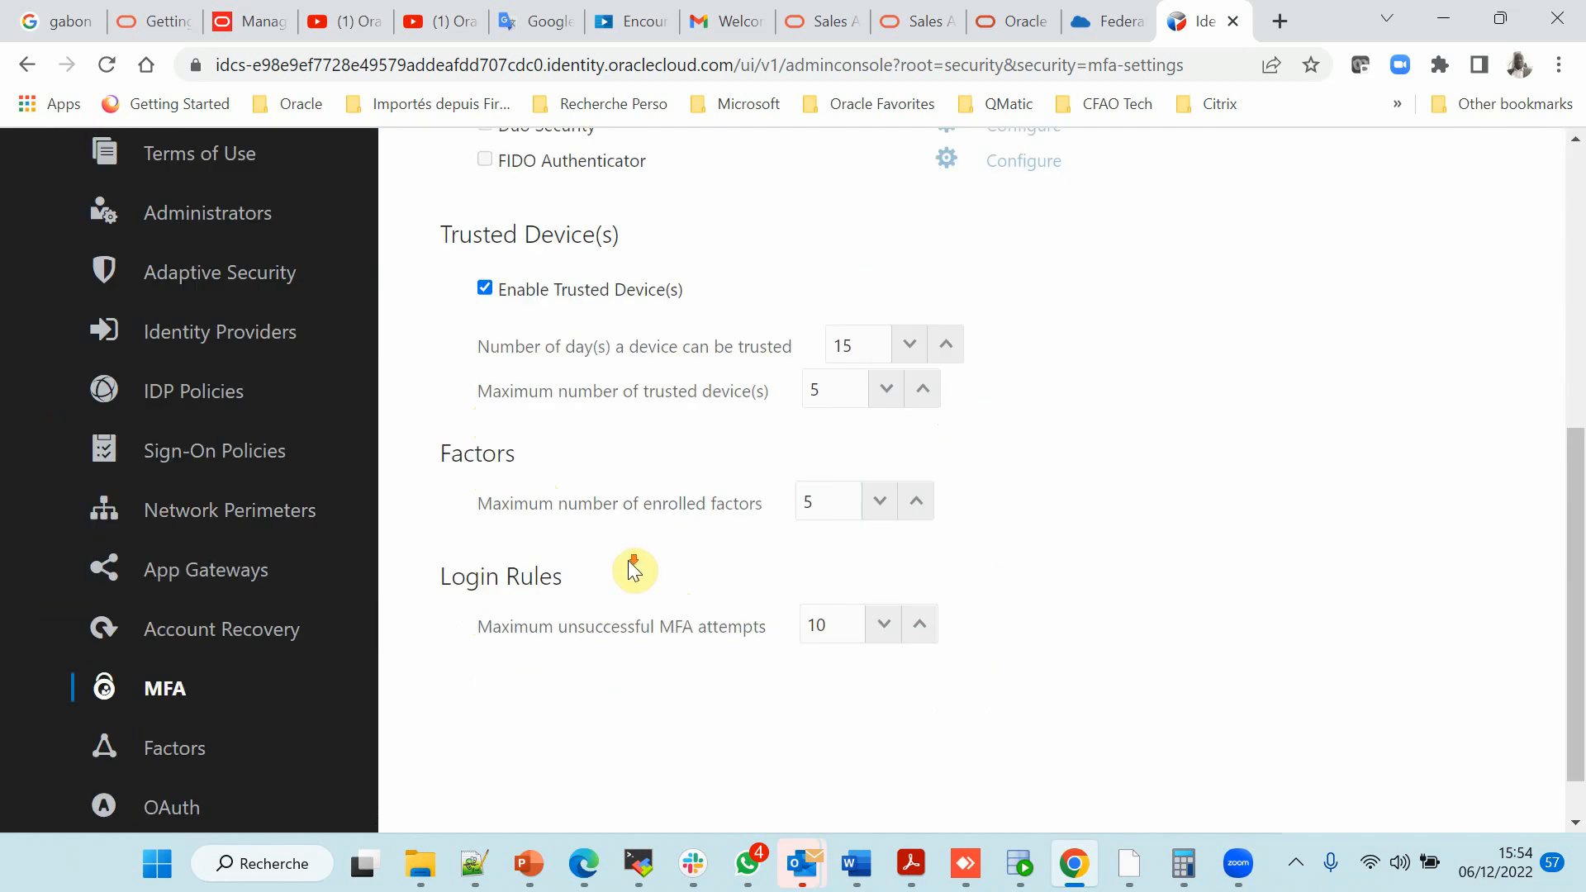
scroll(642, 549, up, 4)
scroll(875, 485, up, 1)
scroll(867, 485, down, 1)
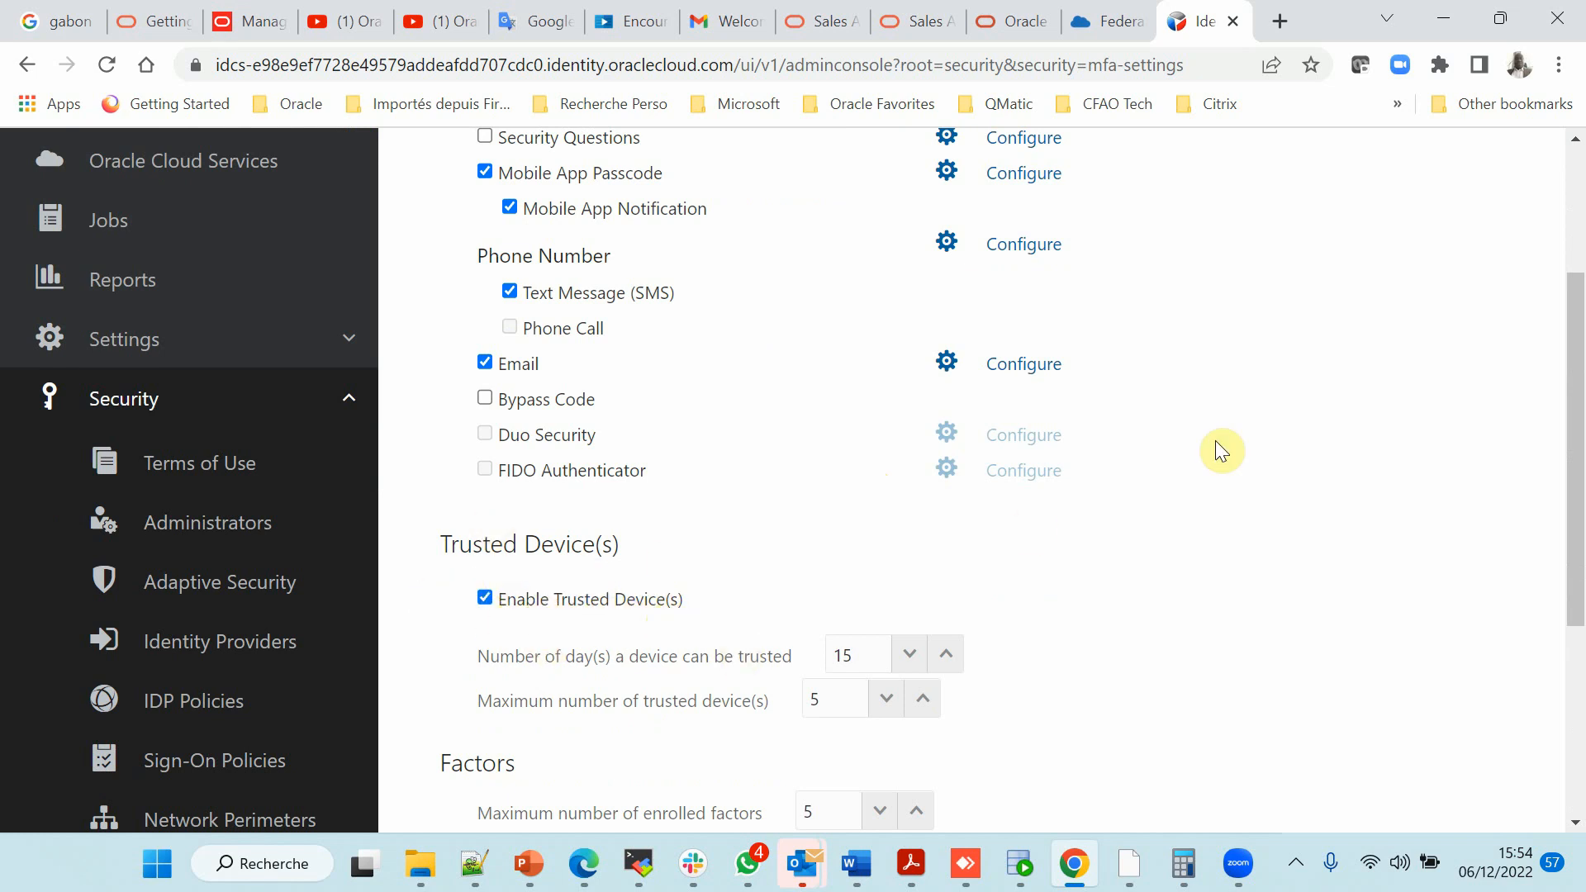
scroll(1074, 496, up, 2)
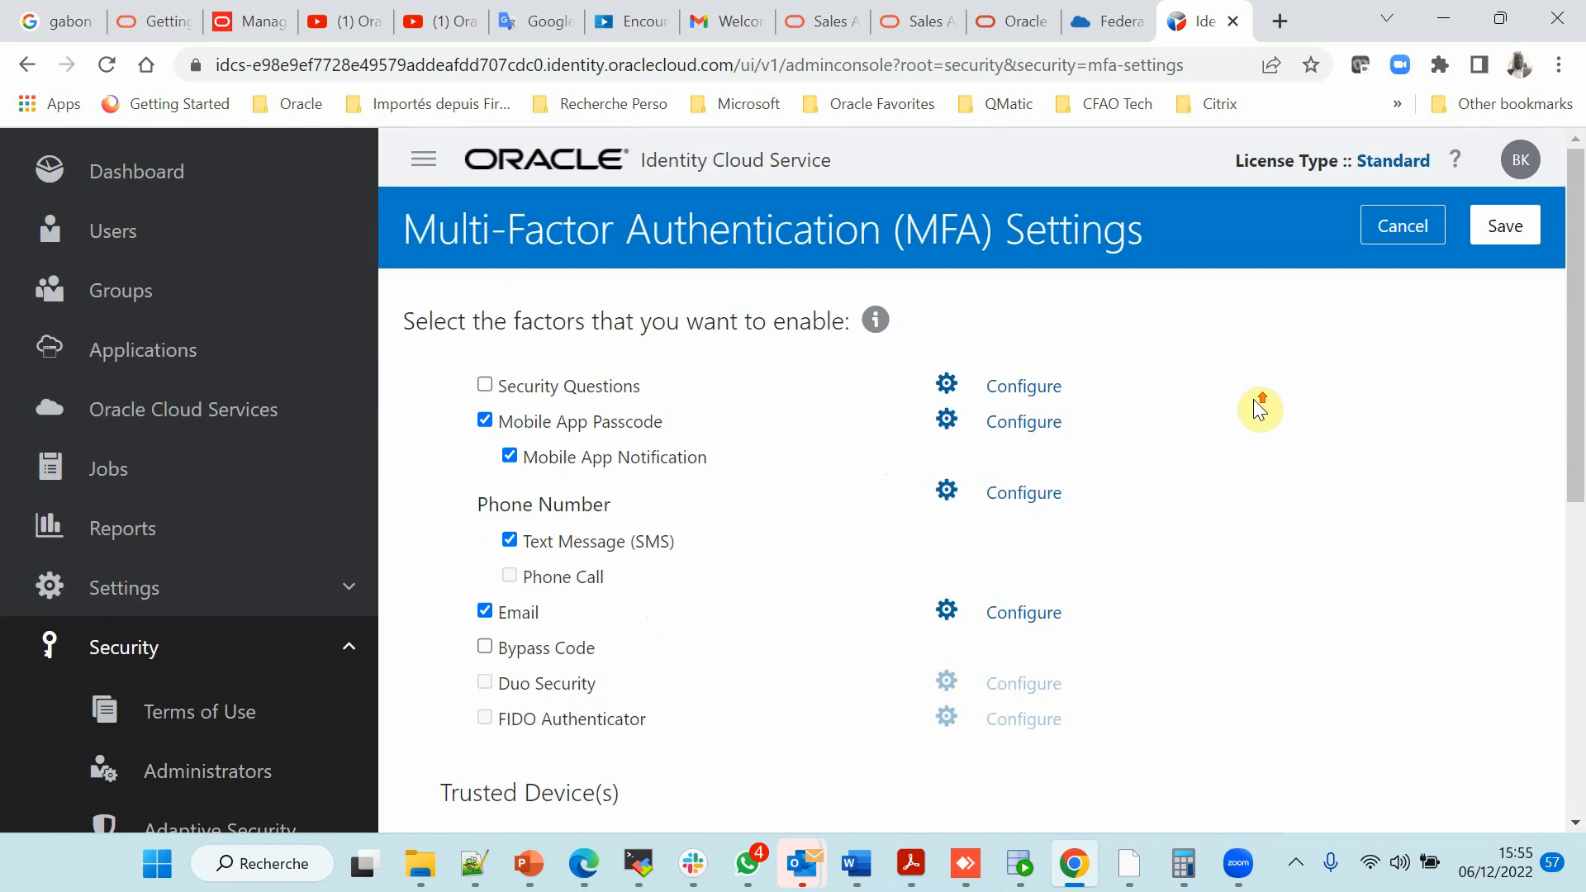
click(1500, 230)
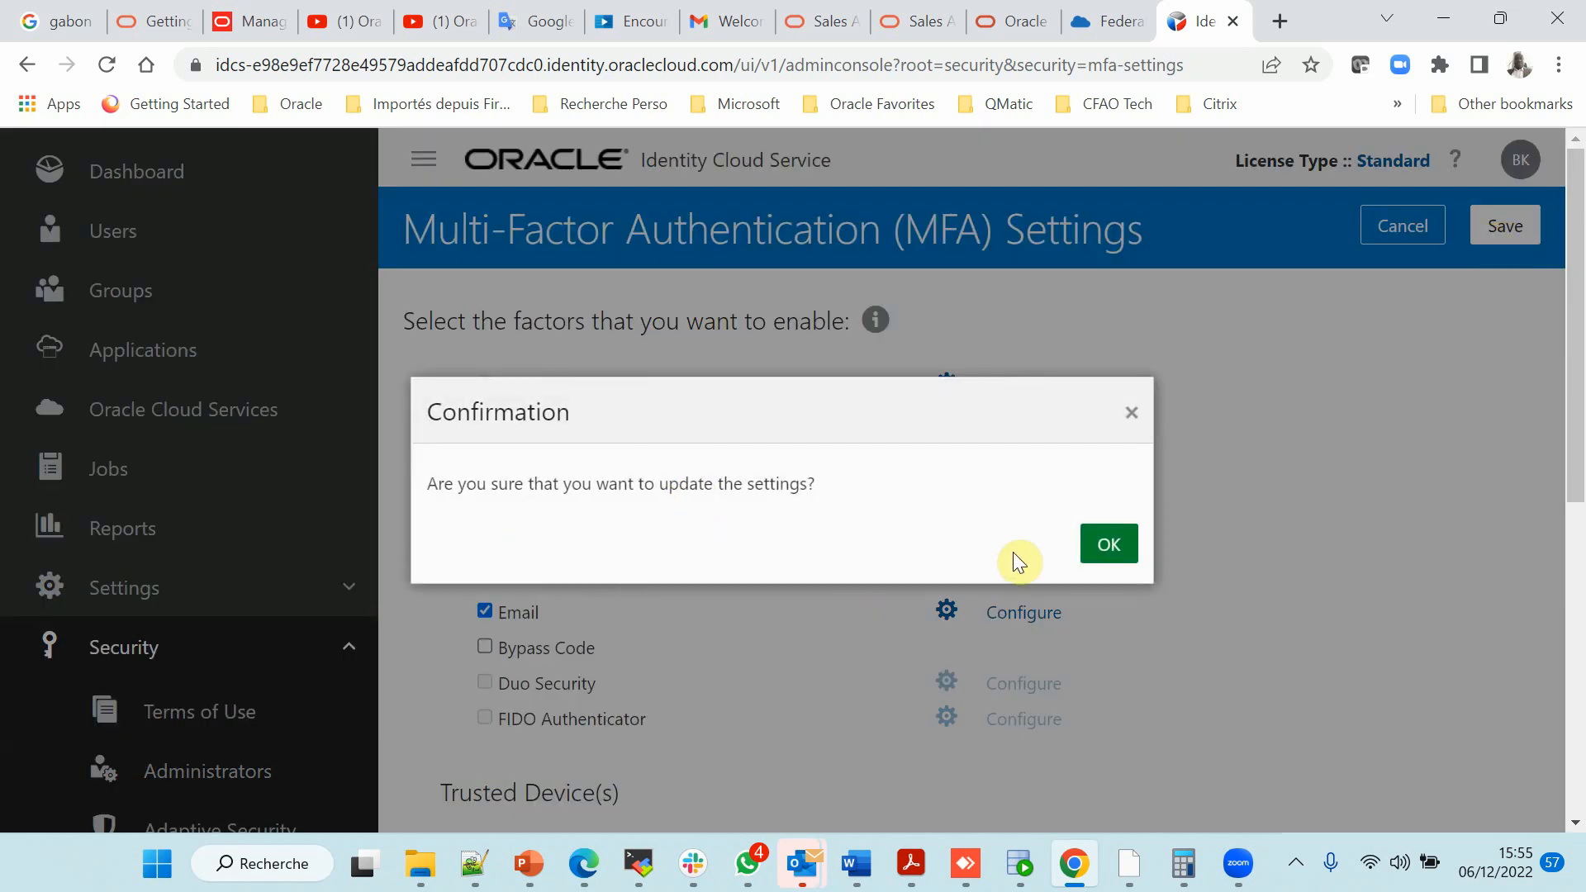
click(1105, 566)
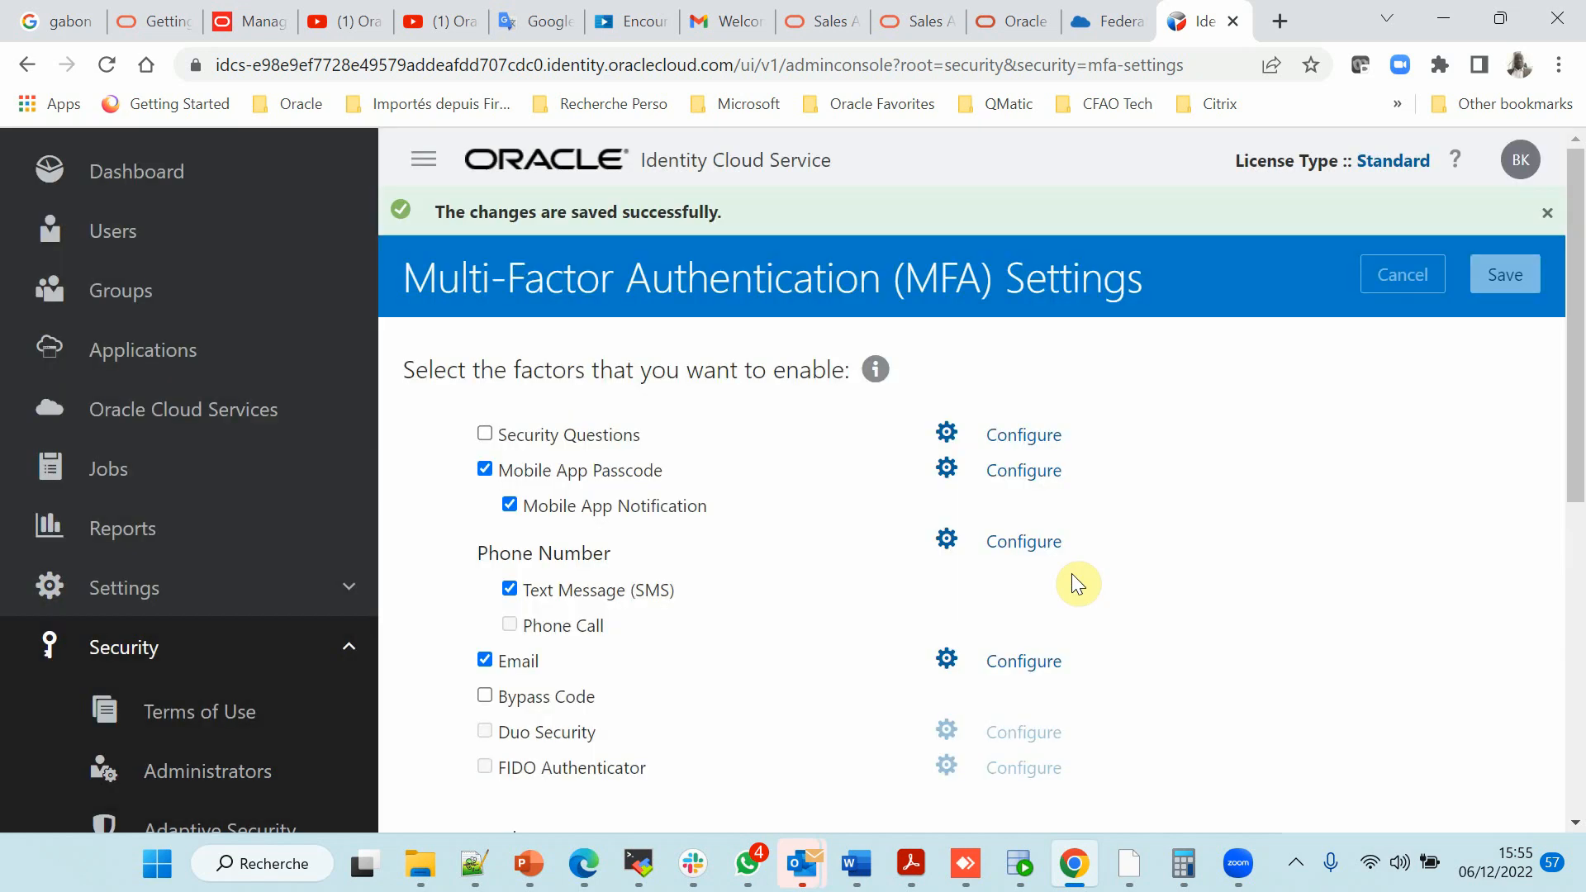
Open the sign-on rules of the Default Sign-On Policy under the Security section's Sign-On Policies
scroll(731, 614, down, 5)
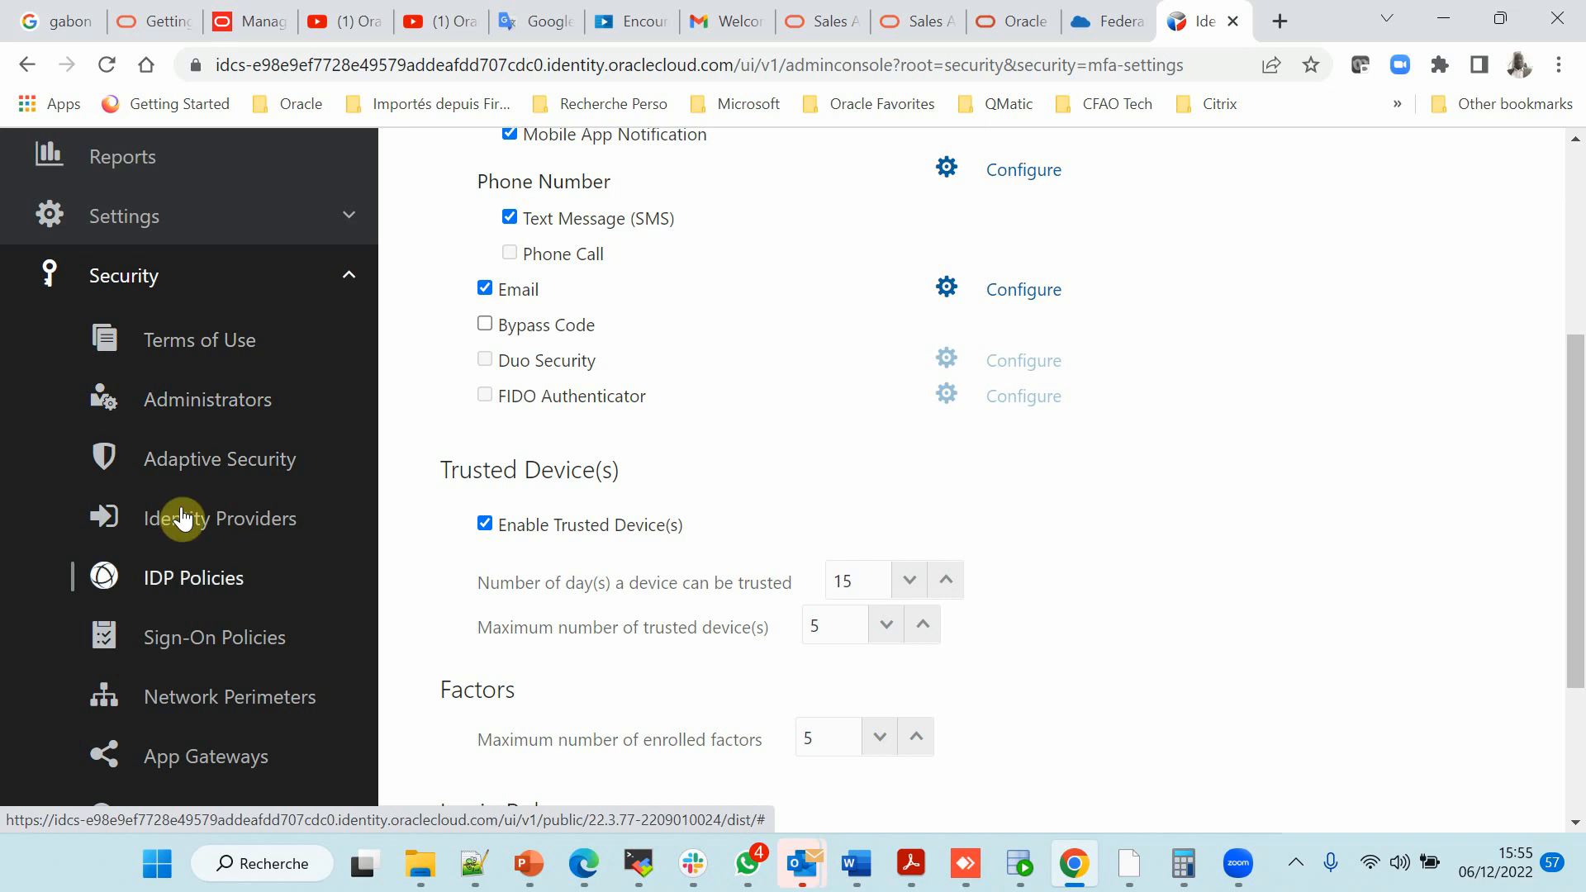
click(202, 655)
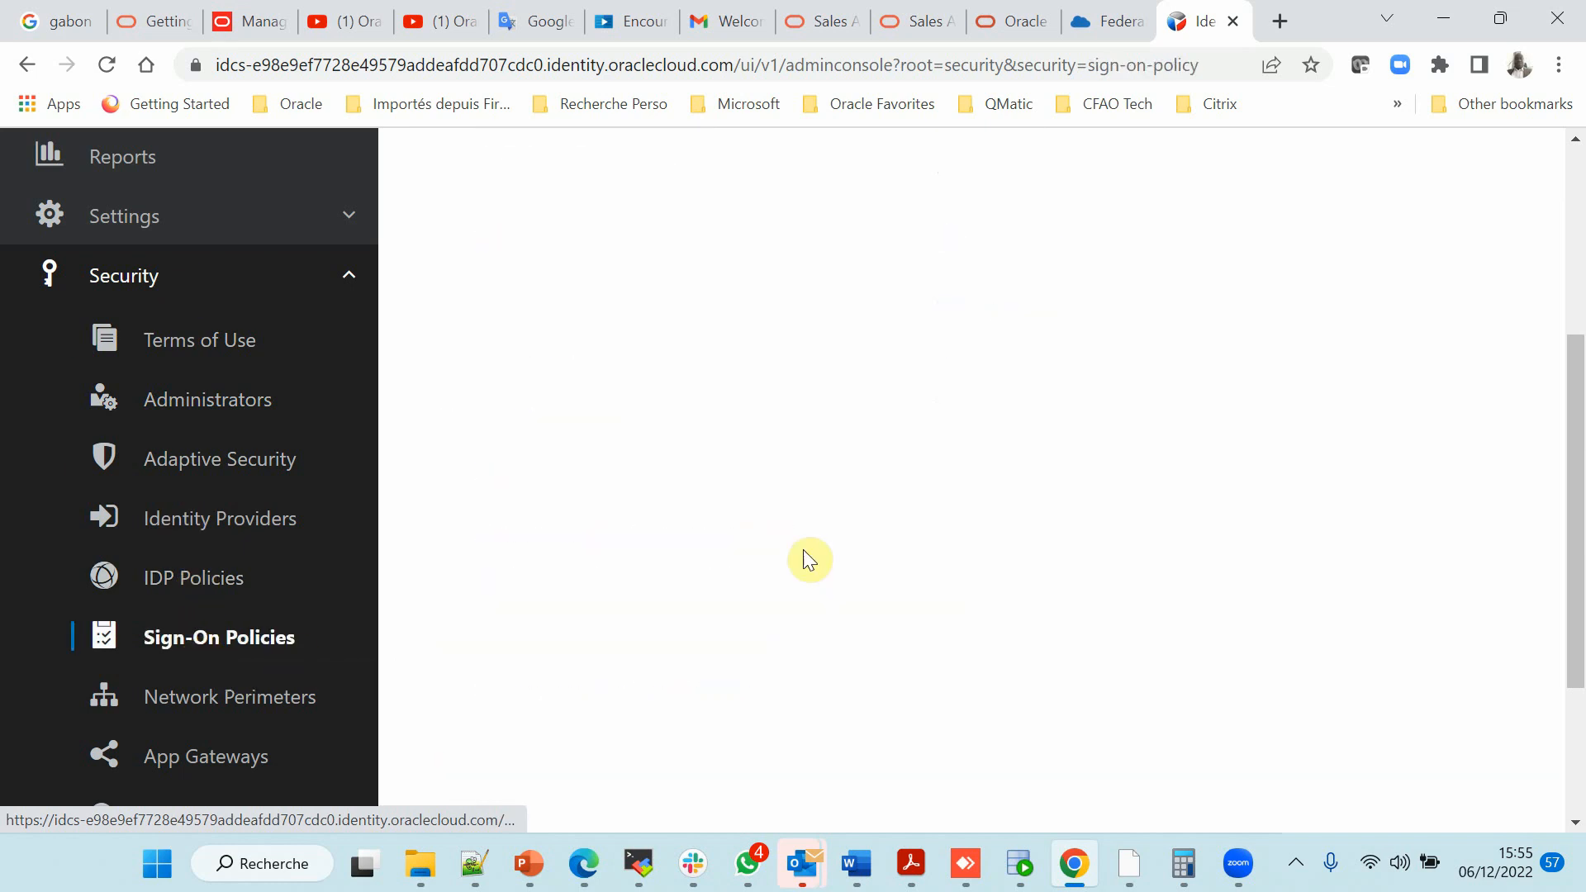
scroll(854, 512, up, 2)
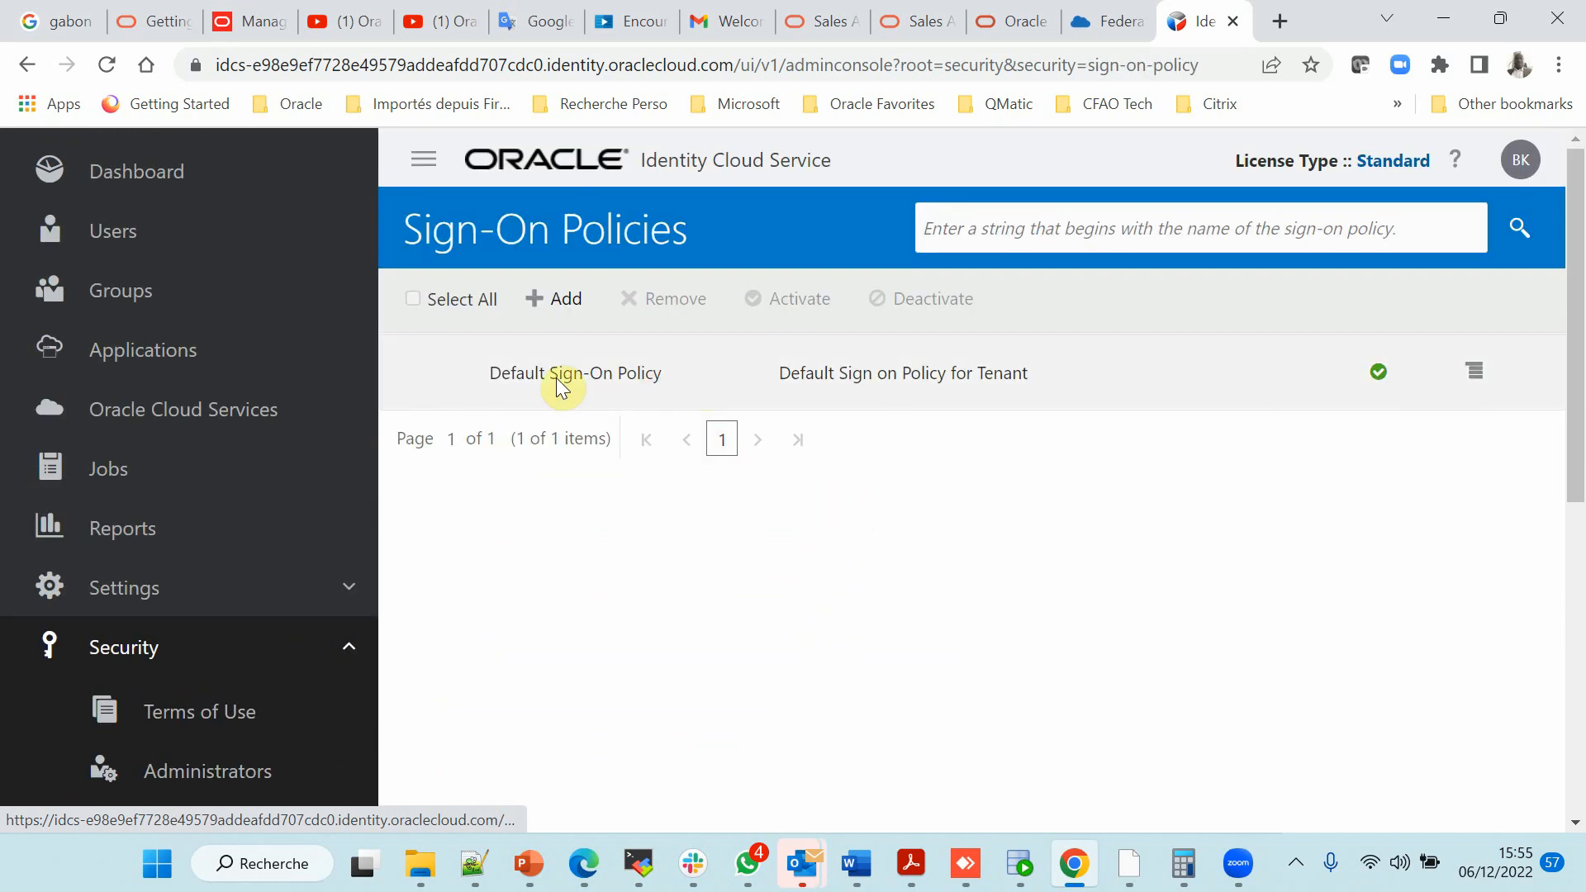
click(596, 381)
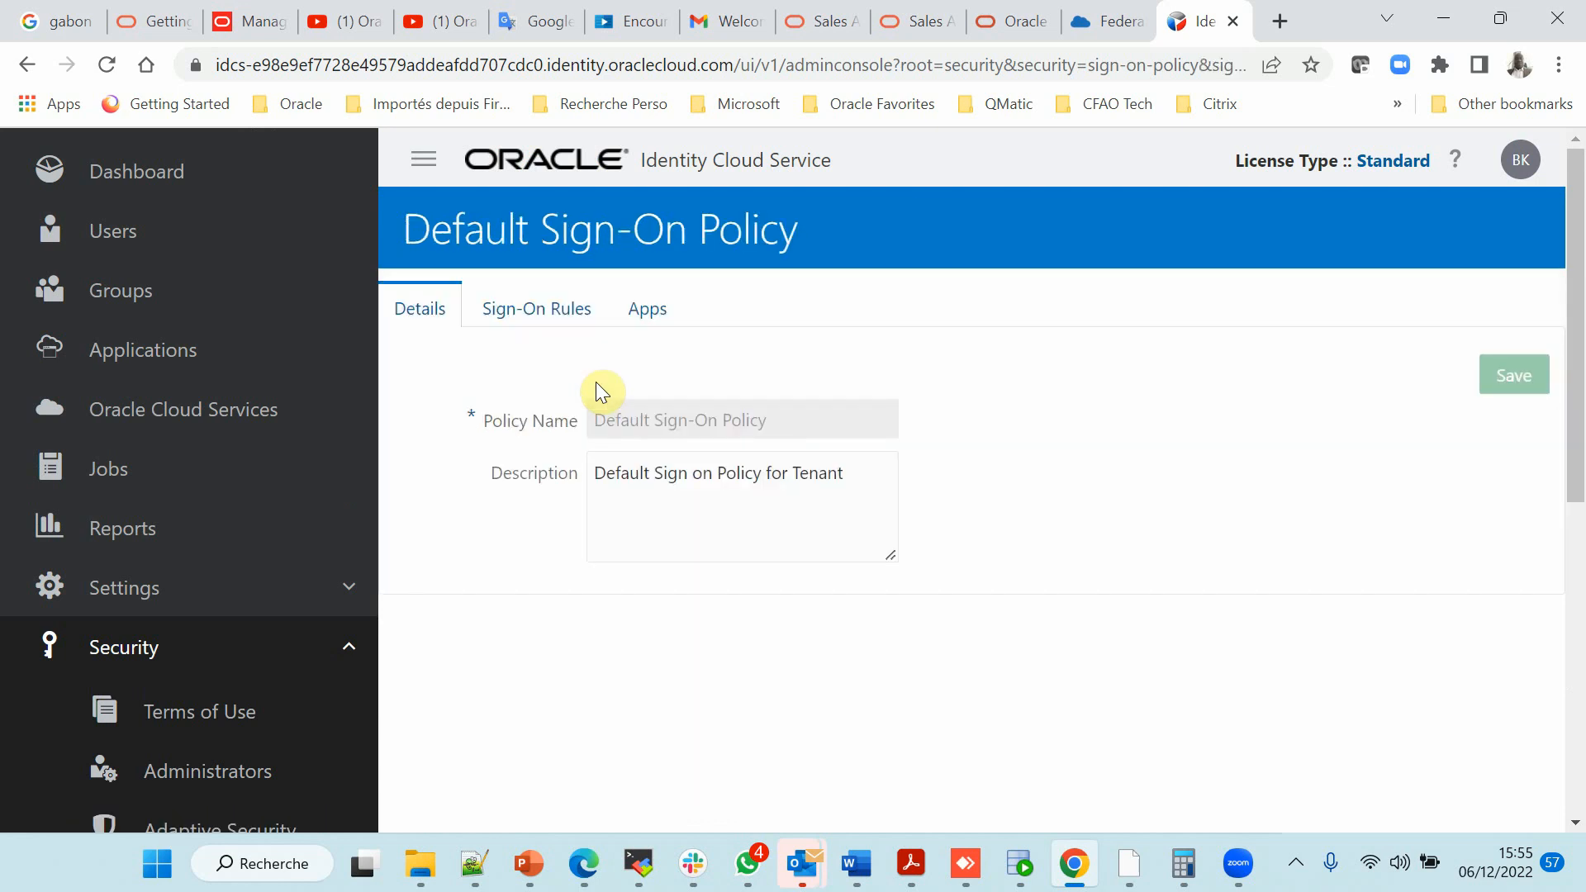
click(553, 329)
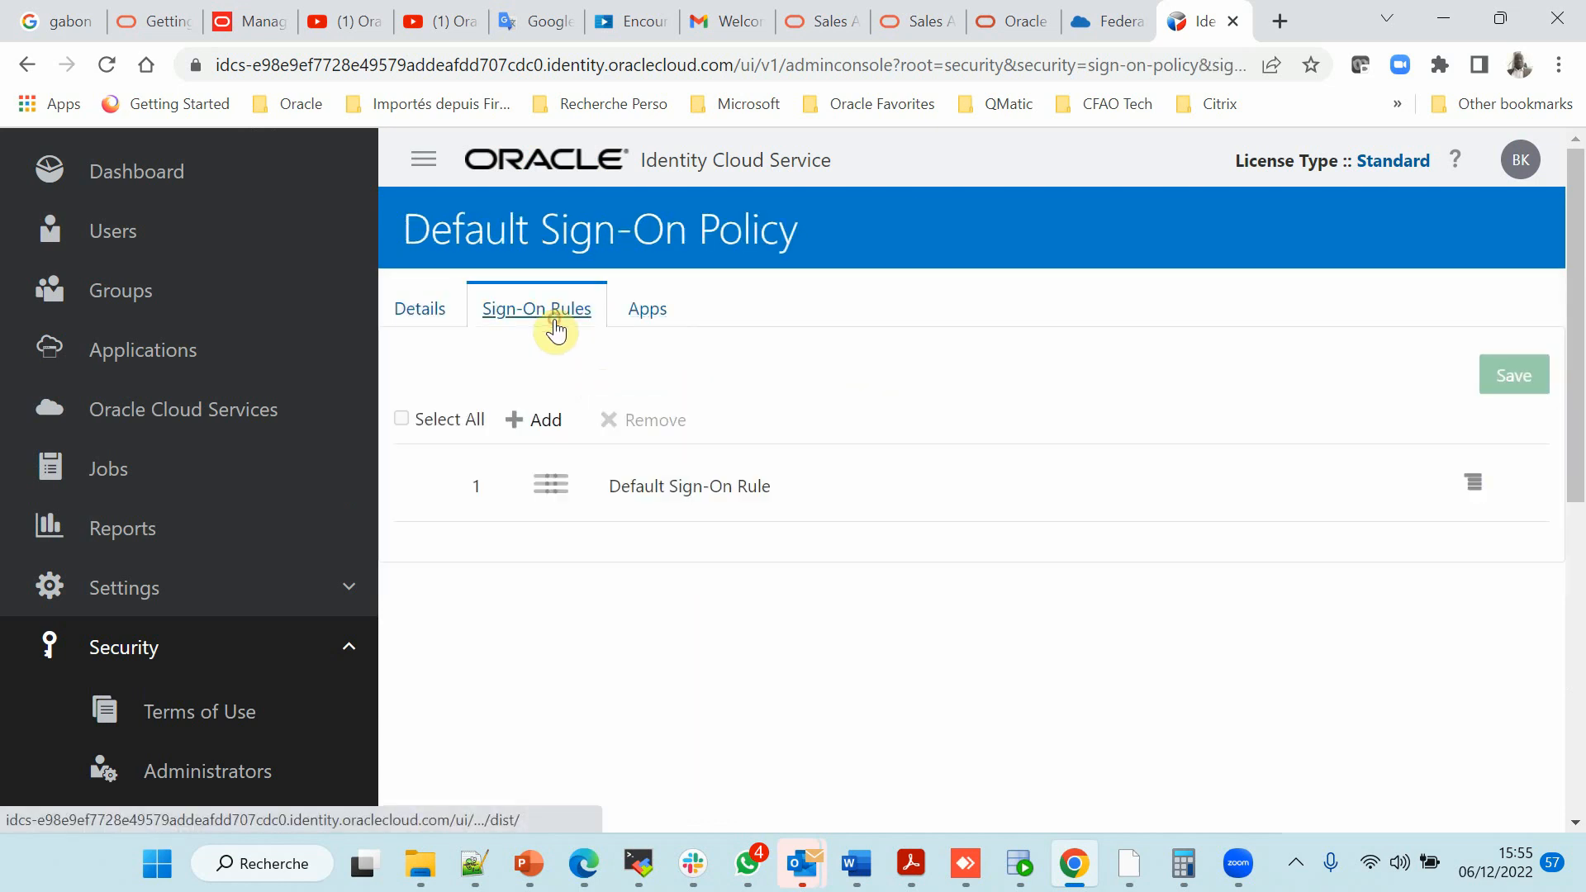
Add a new sign-on rule to the Default Sign-On Policy and name it MFA_Rules_SignOn
click(525, 418)
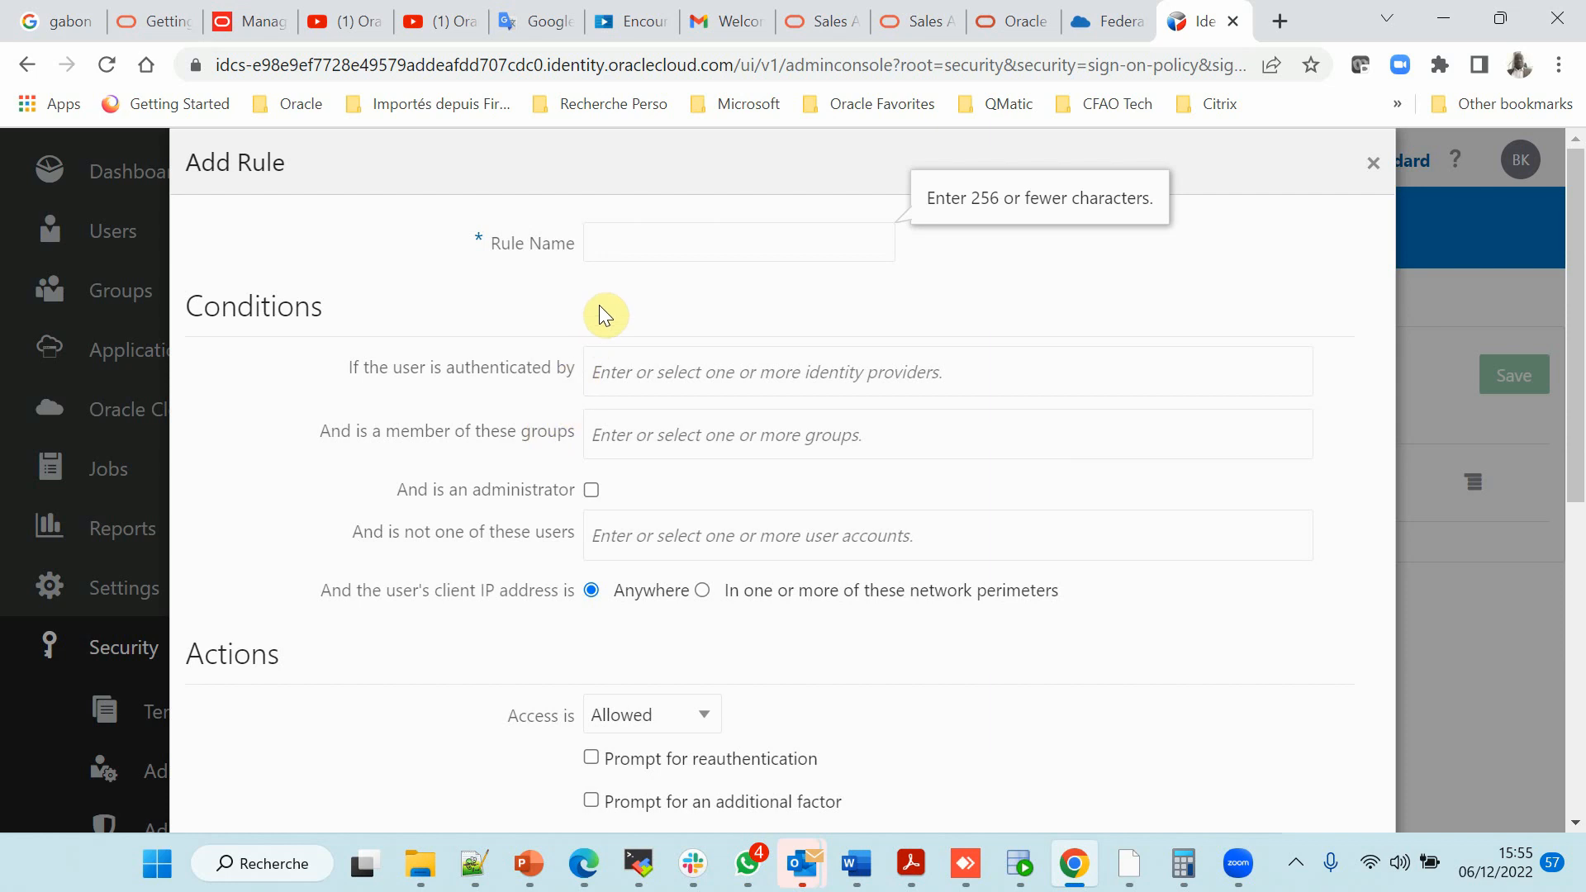
click(617, 223)
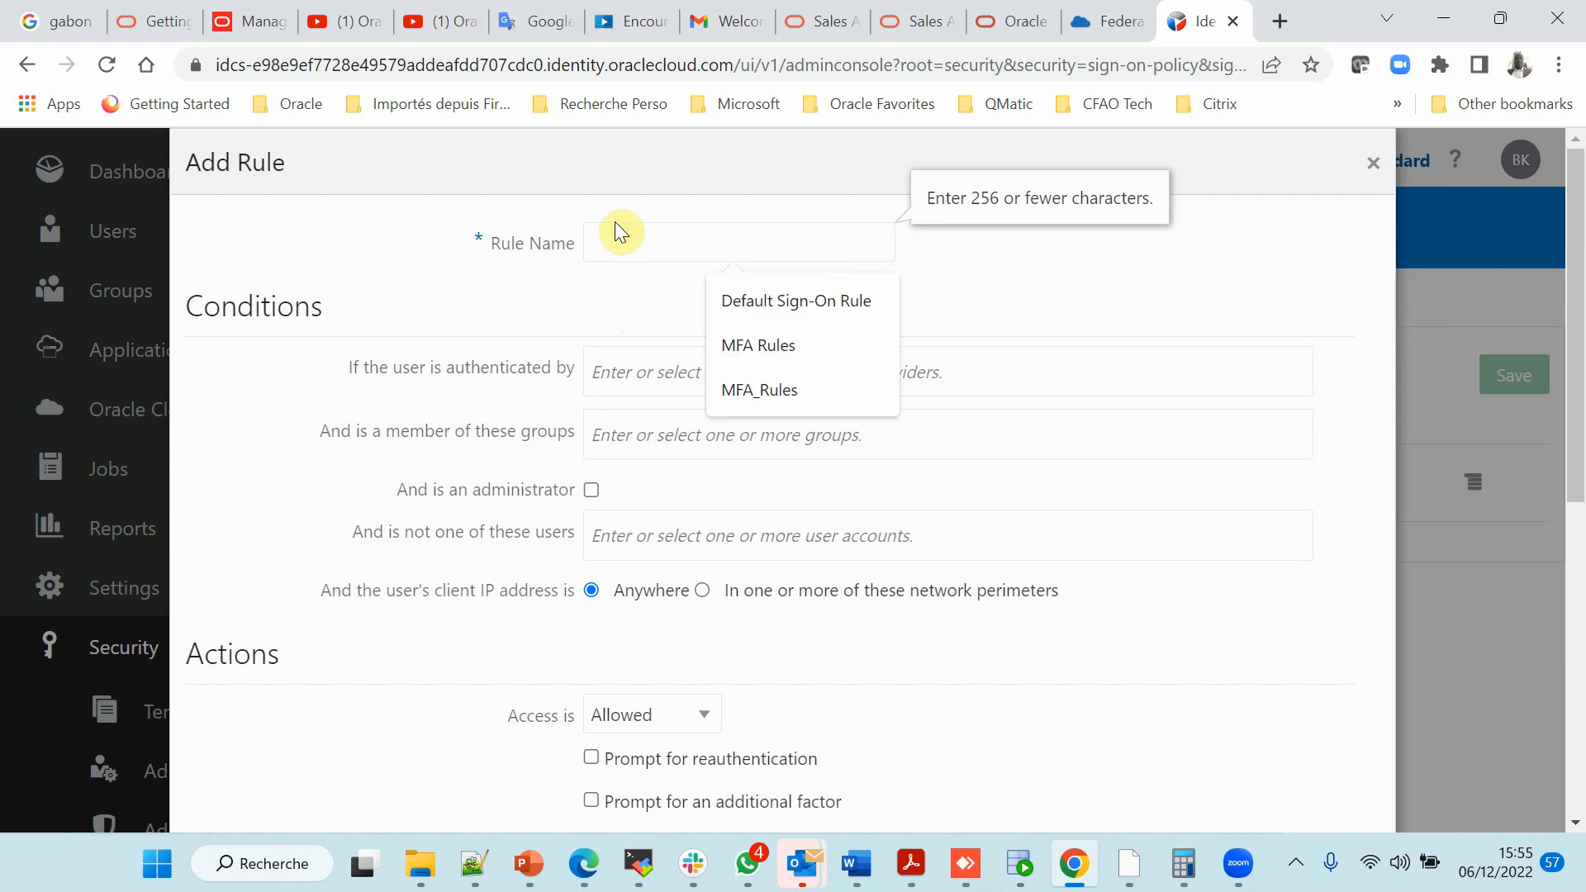
text(MF)
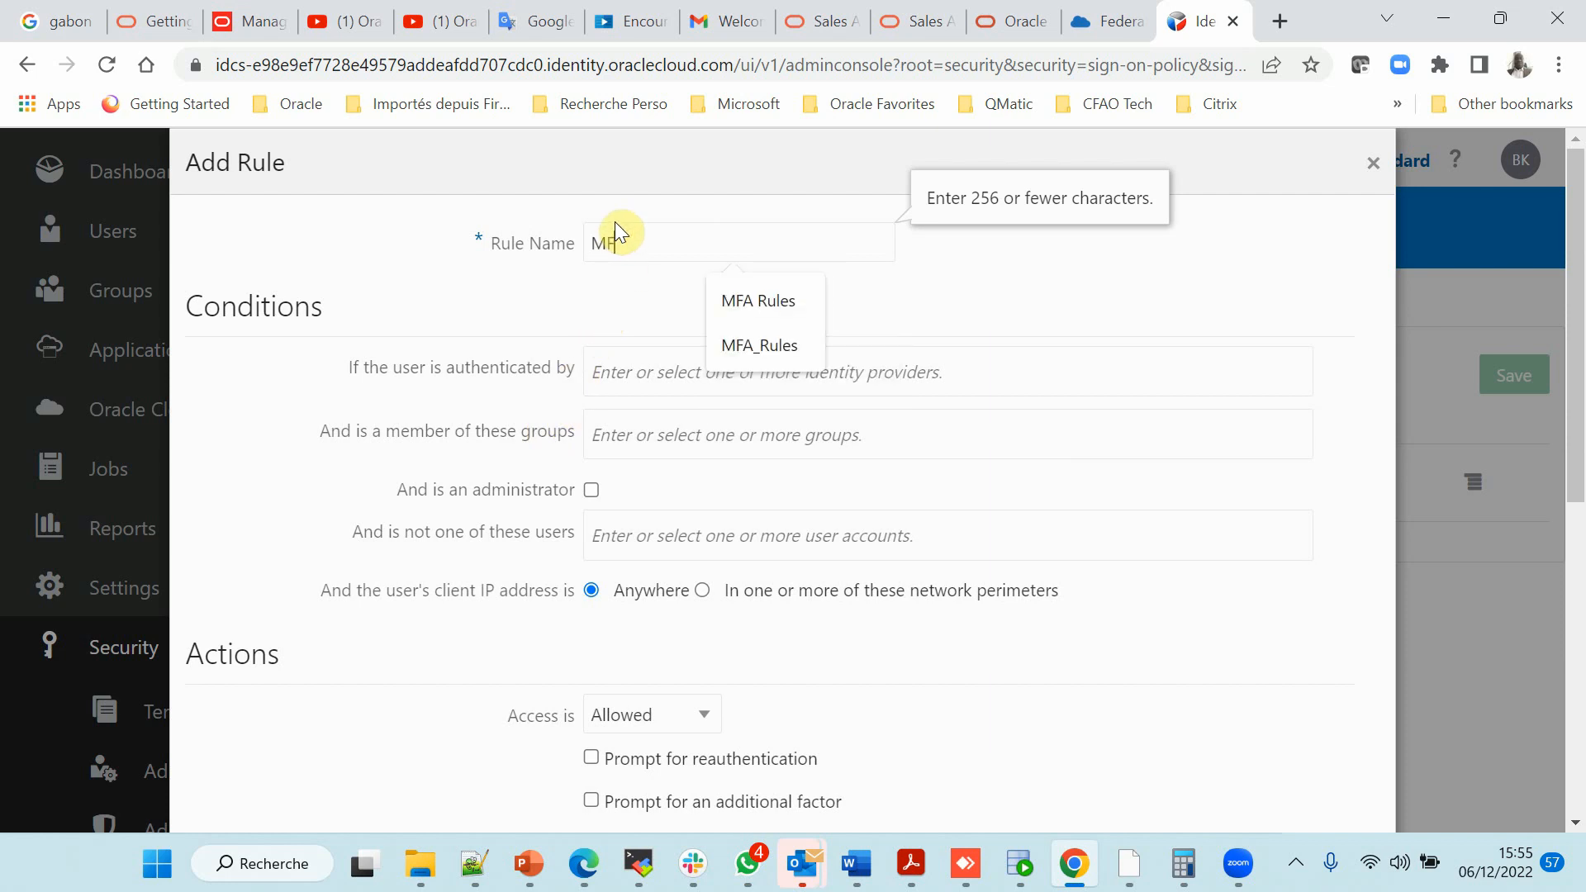
text(A_R)
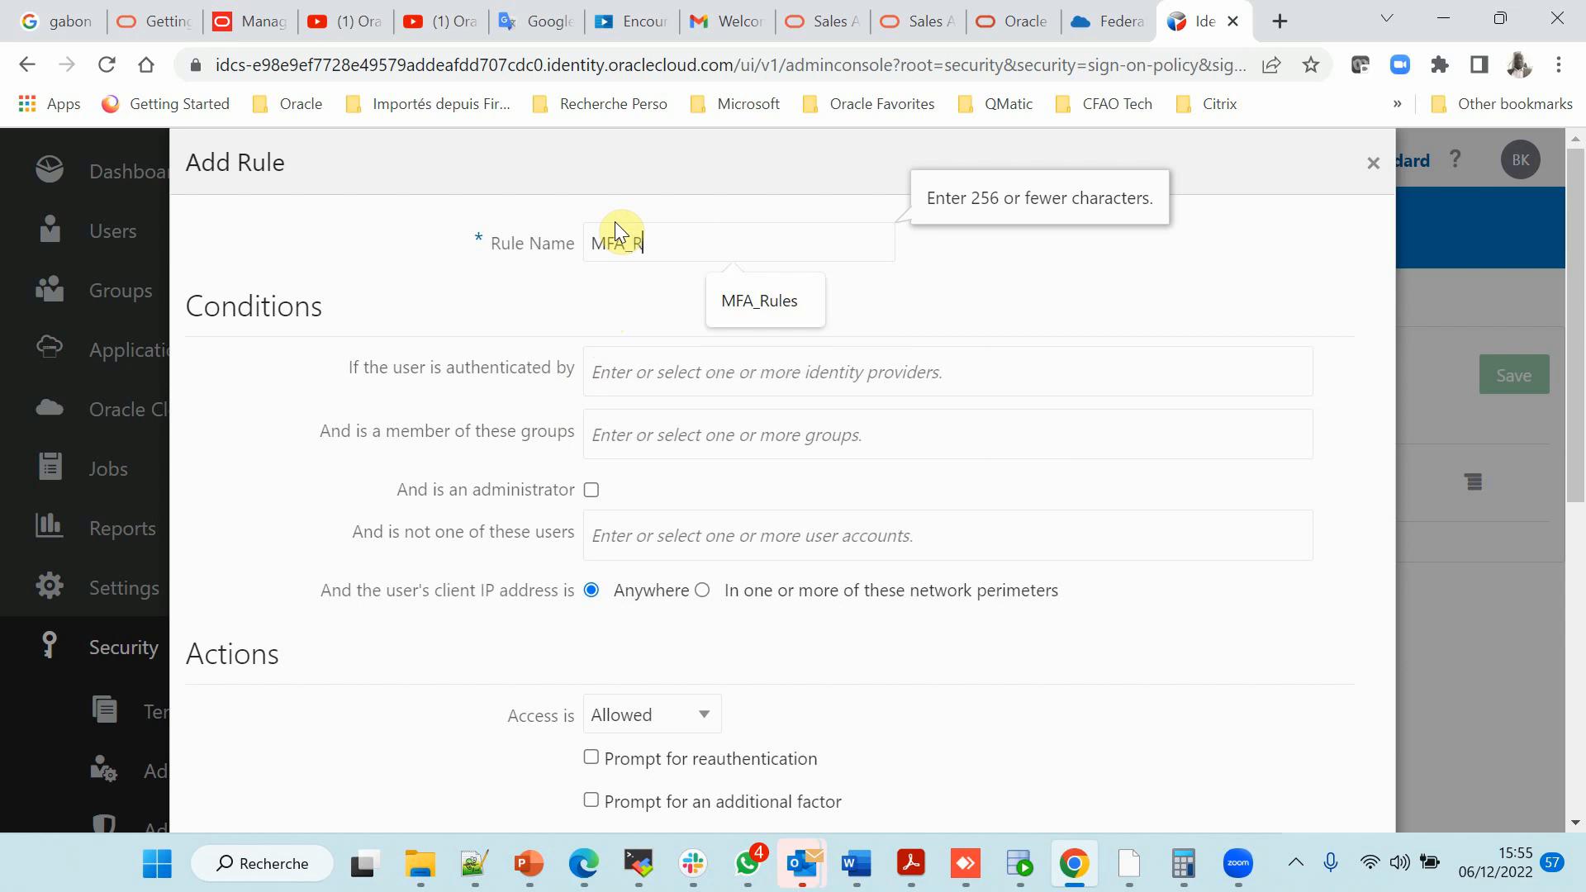
text(ules_)
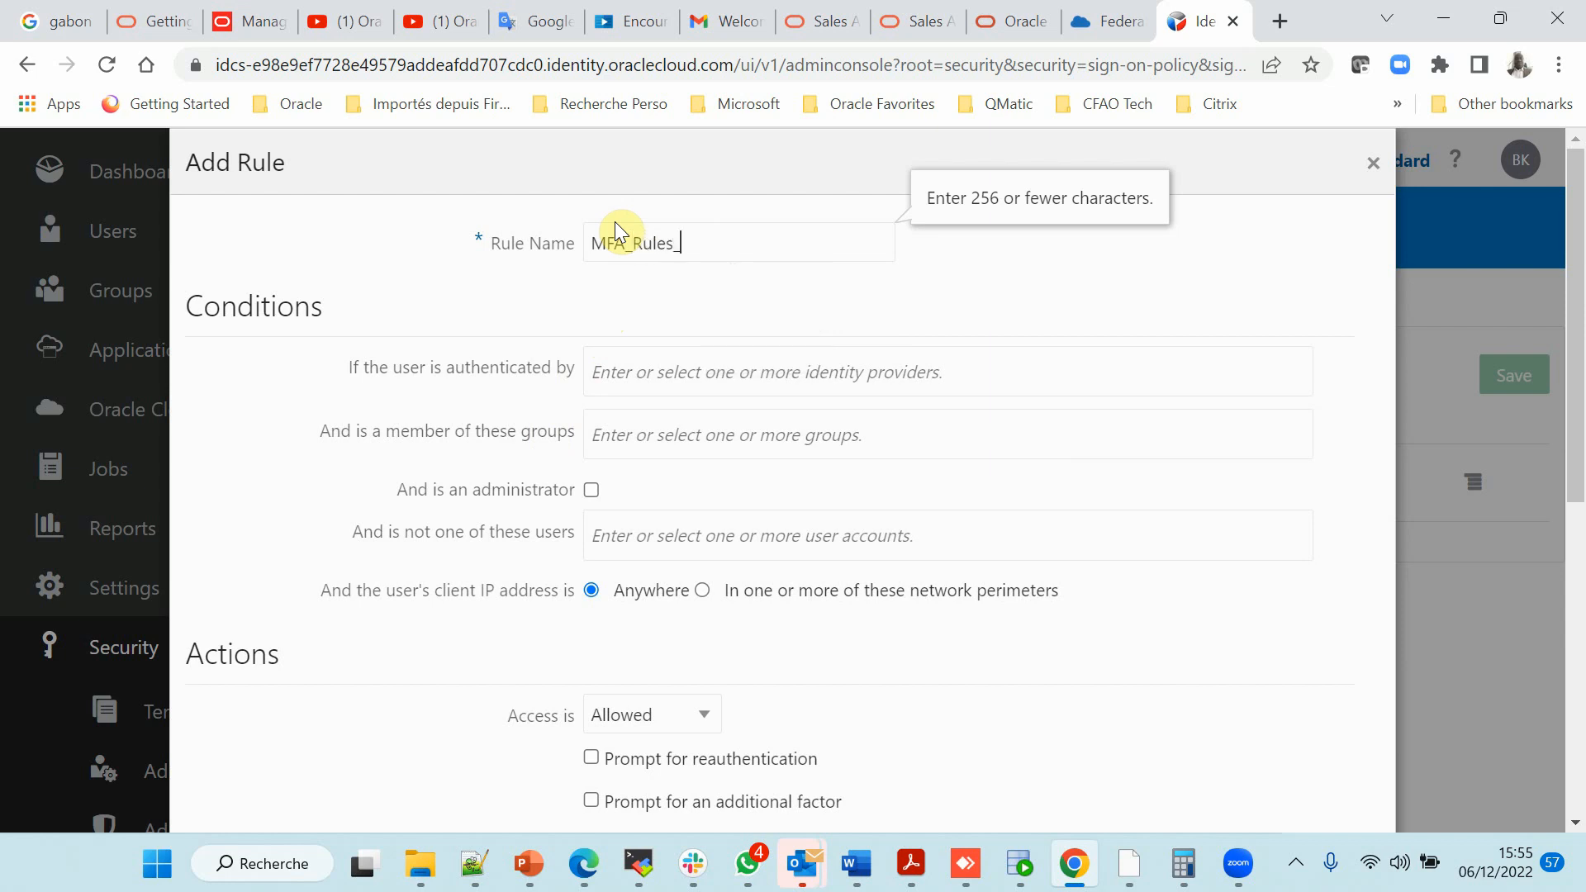
text(SignOn)
Set the rule's group membership condition to OCI_Simple_Users only, leaving out OCI_Administrators
click(685, 444)
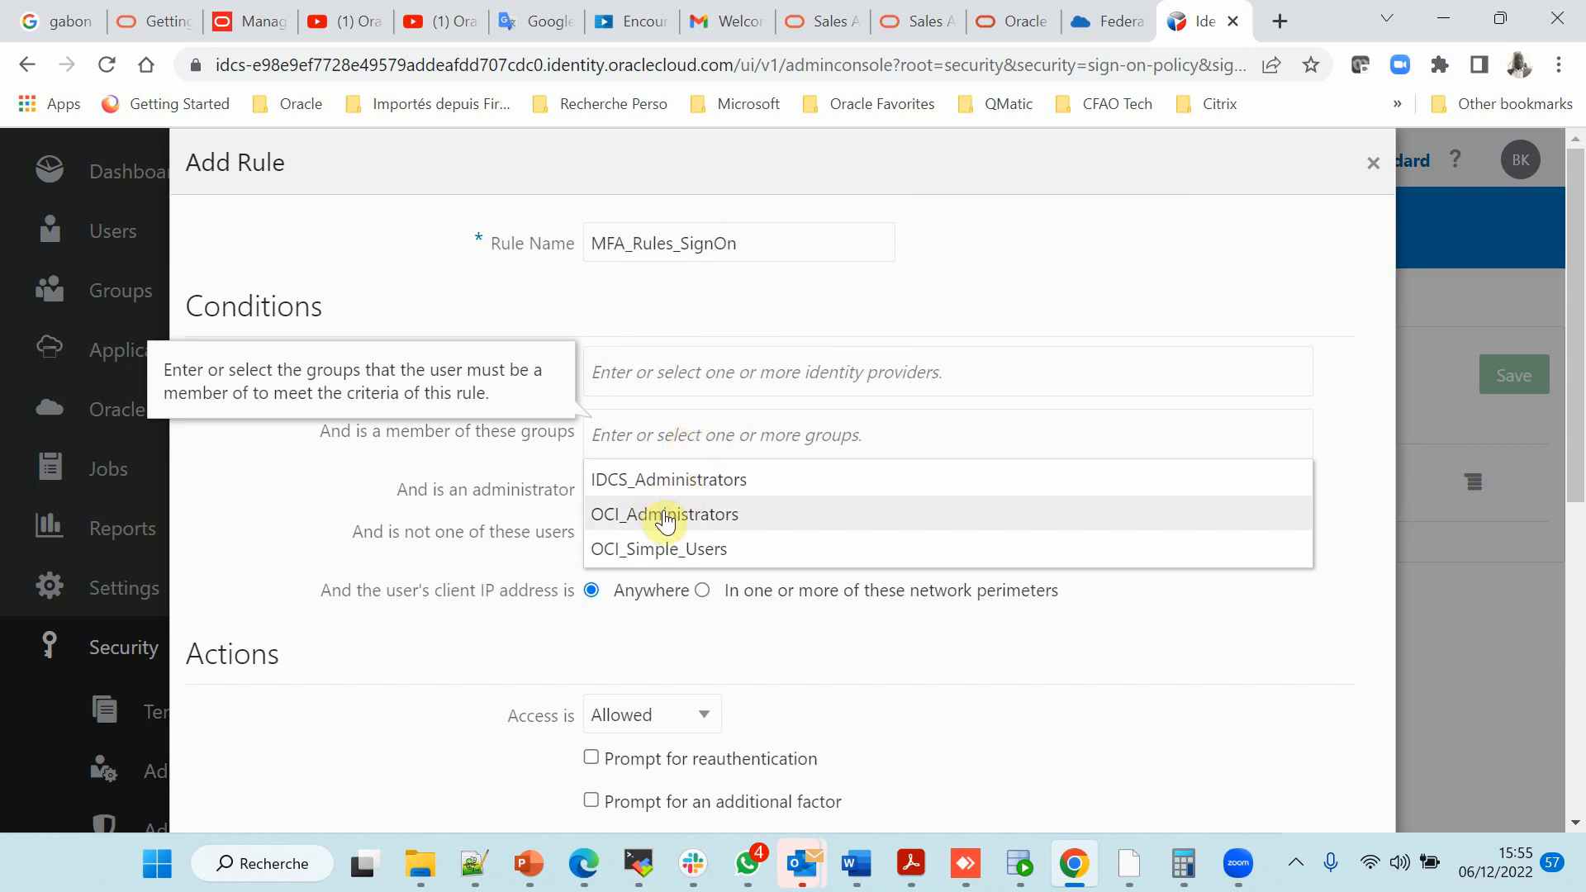
click(674, 558)
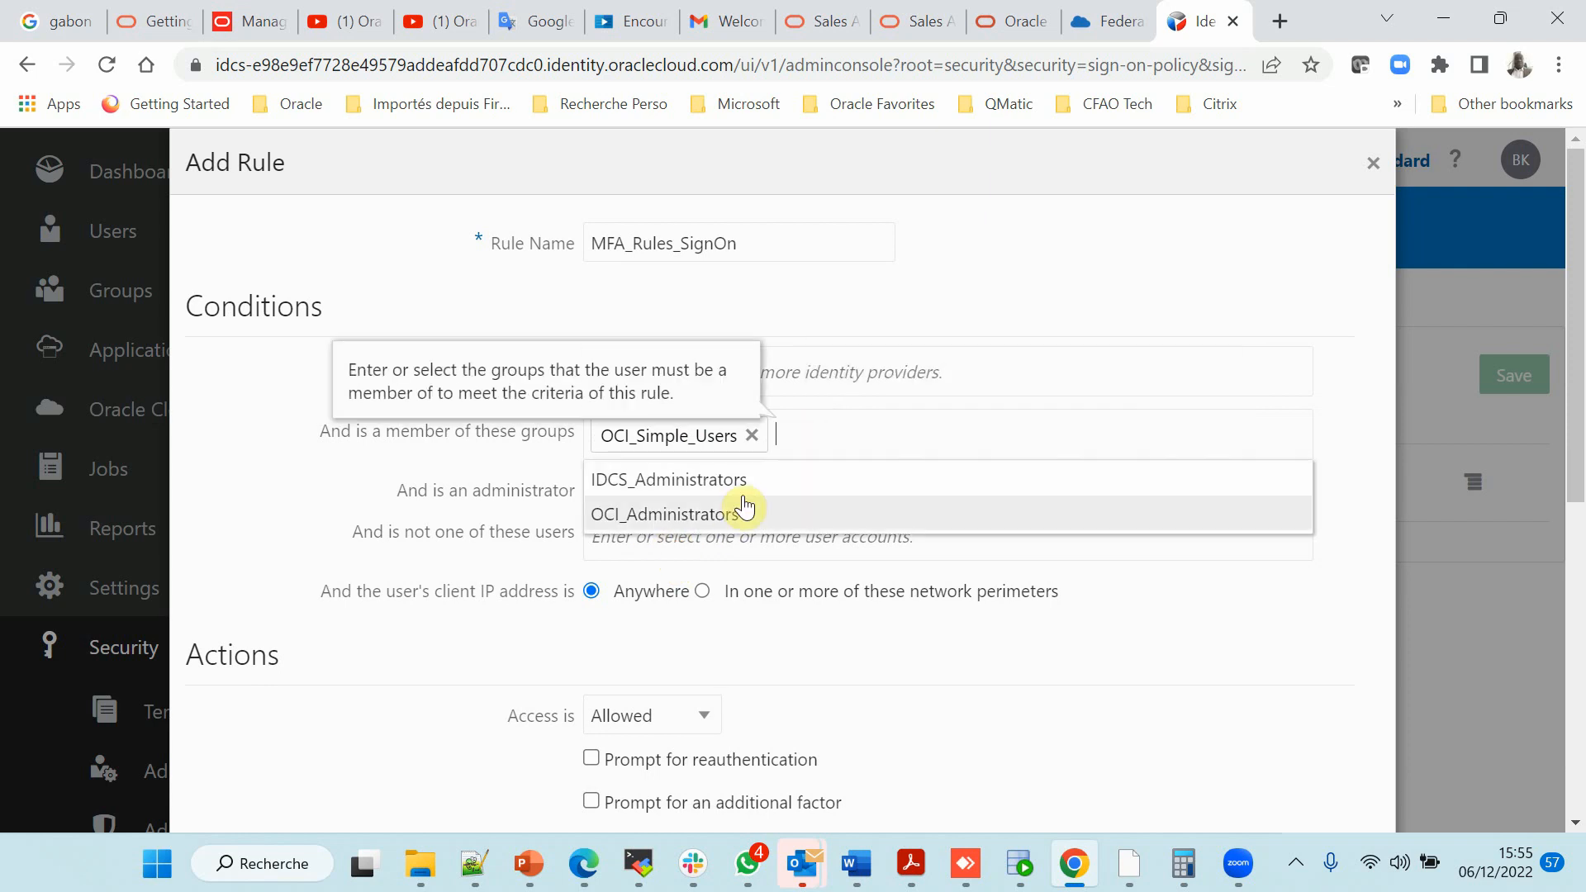
click(713, 514)
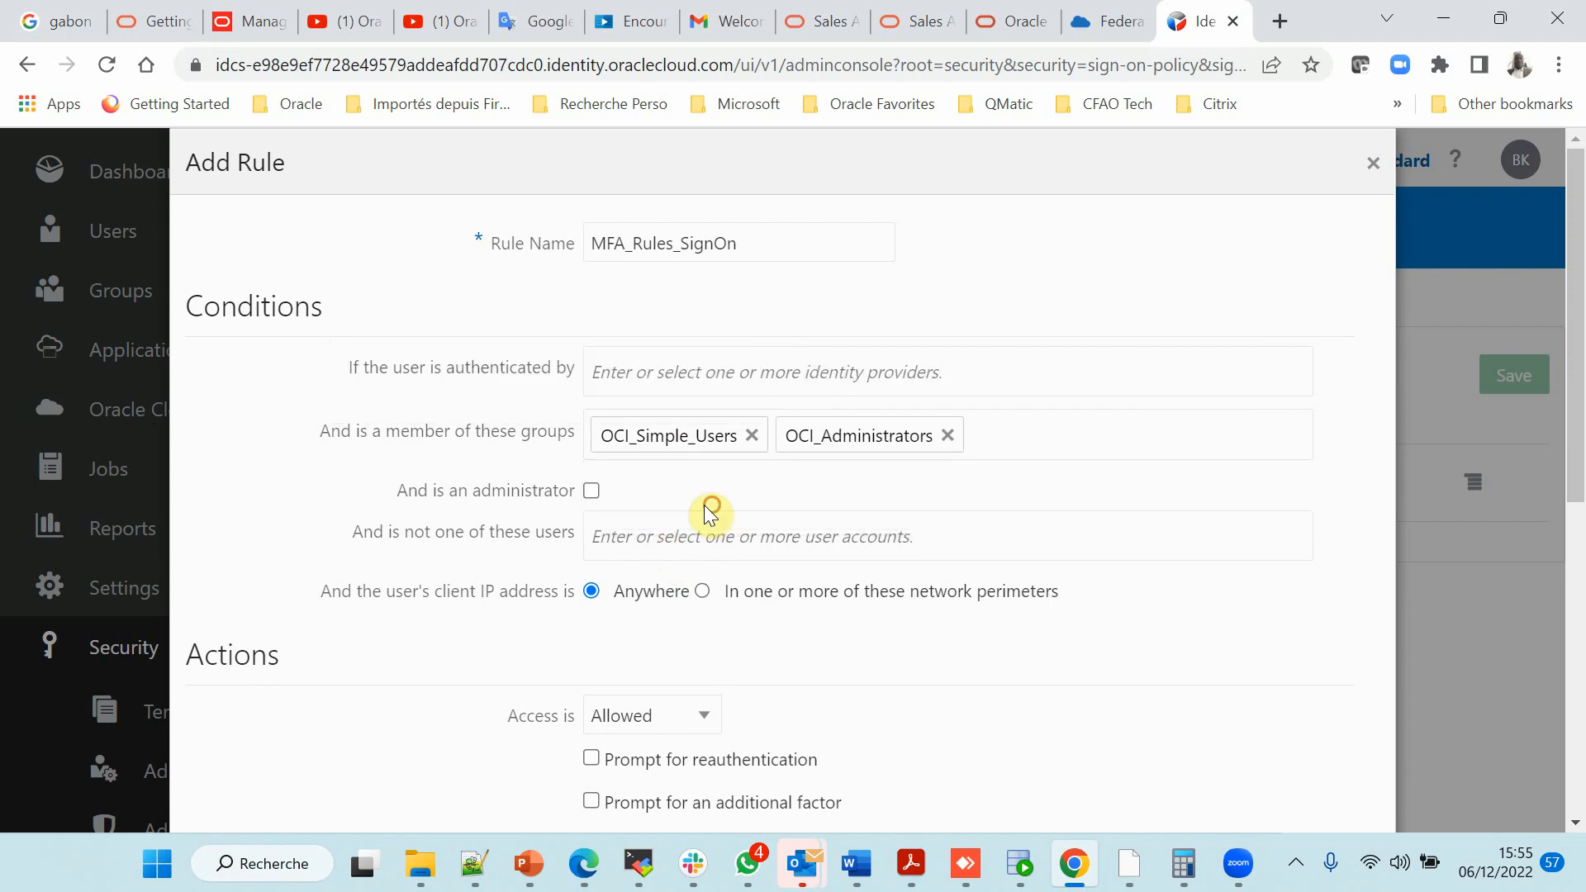
click(949, 438)
Set the rule's actions to prompt for reauthentication and for an additional factor
scroll(853, 510, down, 1)
scroll(847, 501, down, 4)
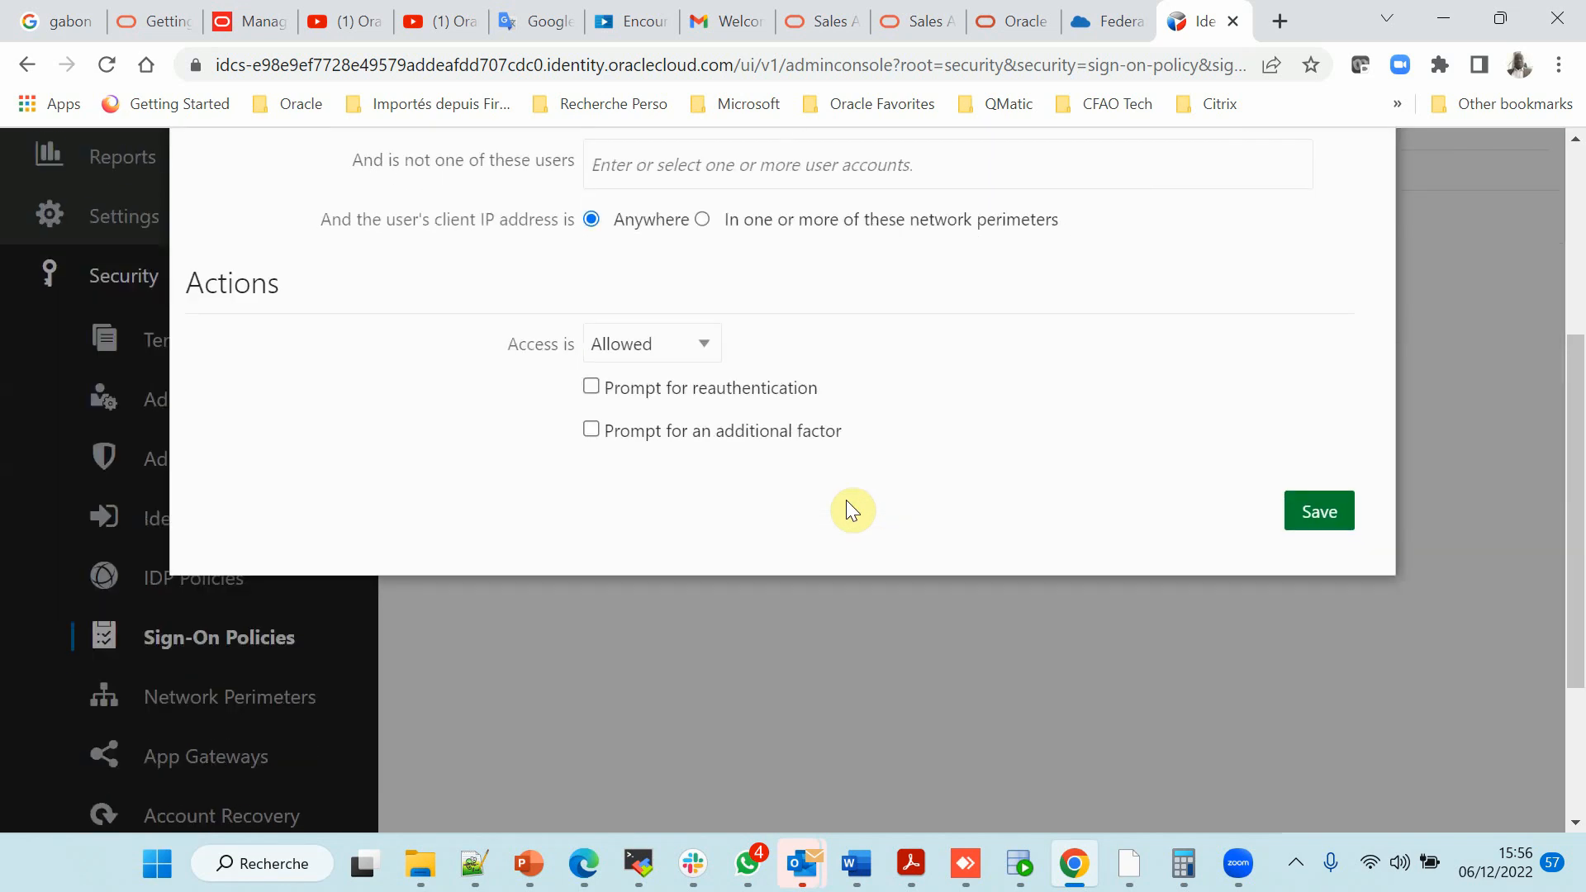
click(591, 386)
click(591, 430)
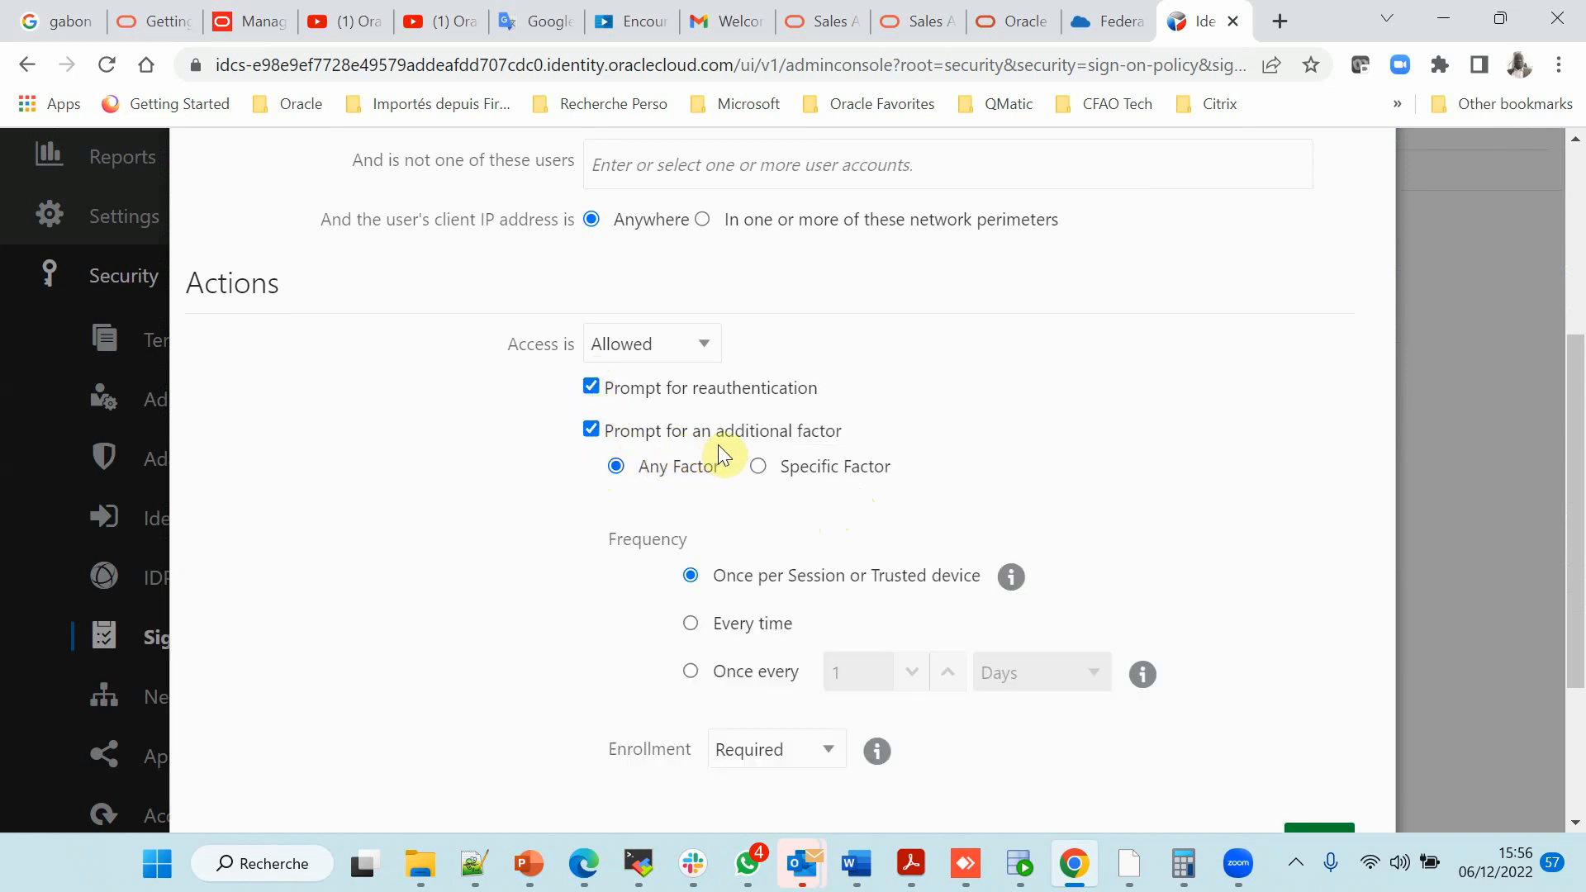
Require specific factors Mobile App Passcode, Mobile App Notification, Text Message (SMS) and Email, and save the rule
click(759, 469)
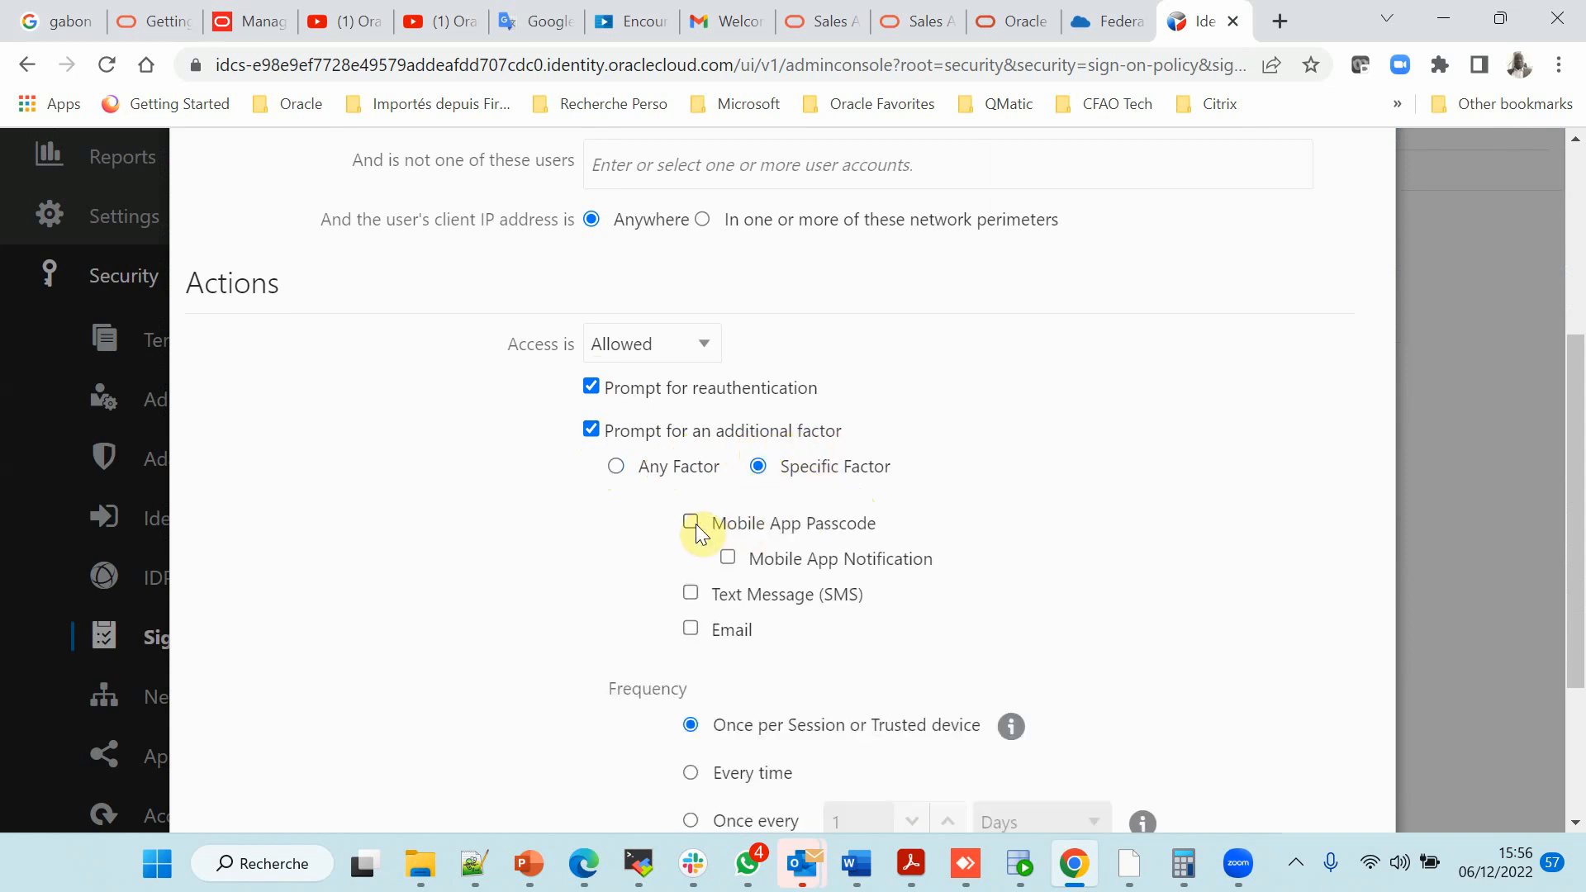
click(692, 593)
click(690, 629)
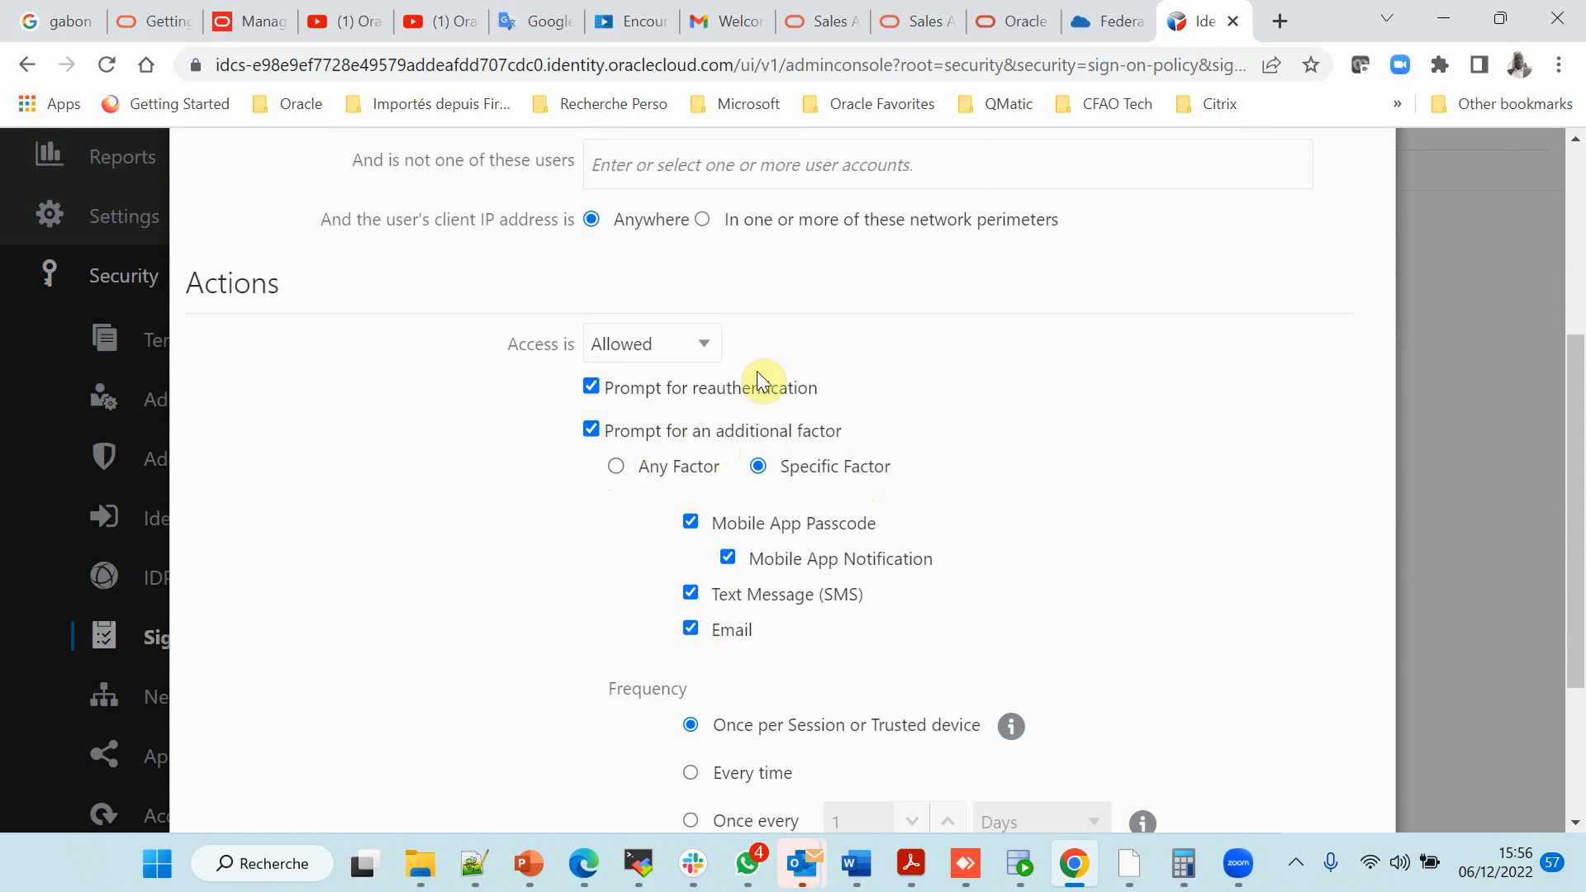
scroll(932, 616, down, 3)
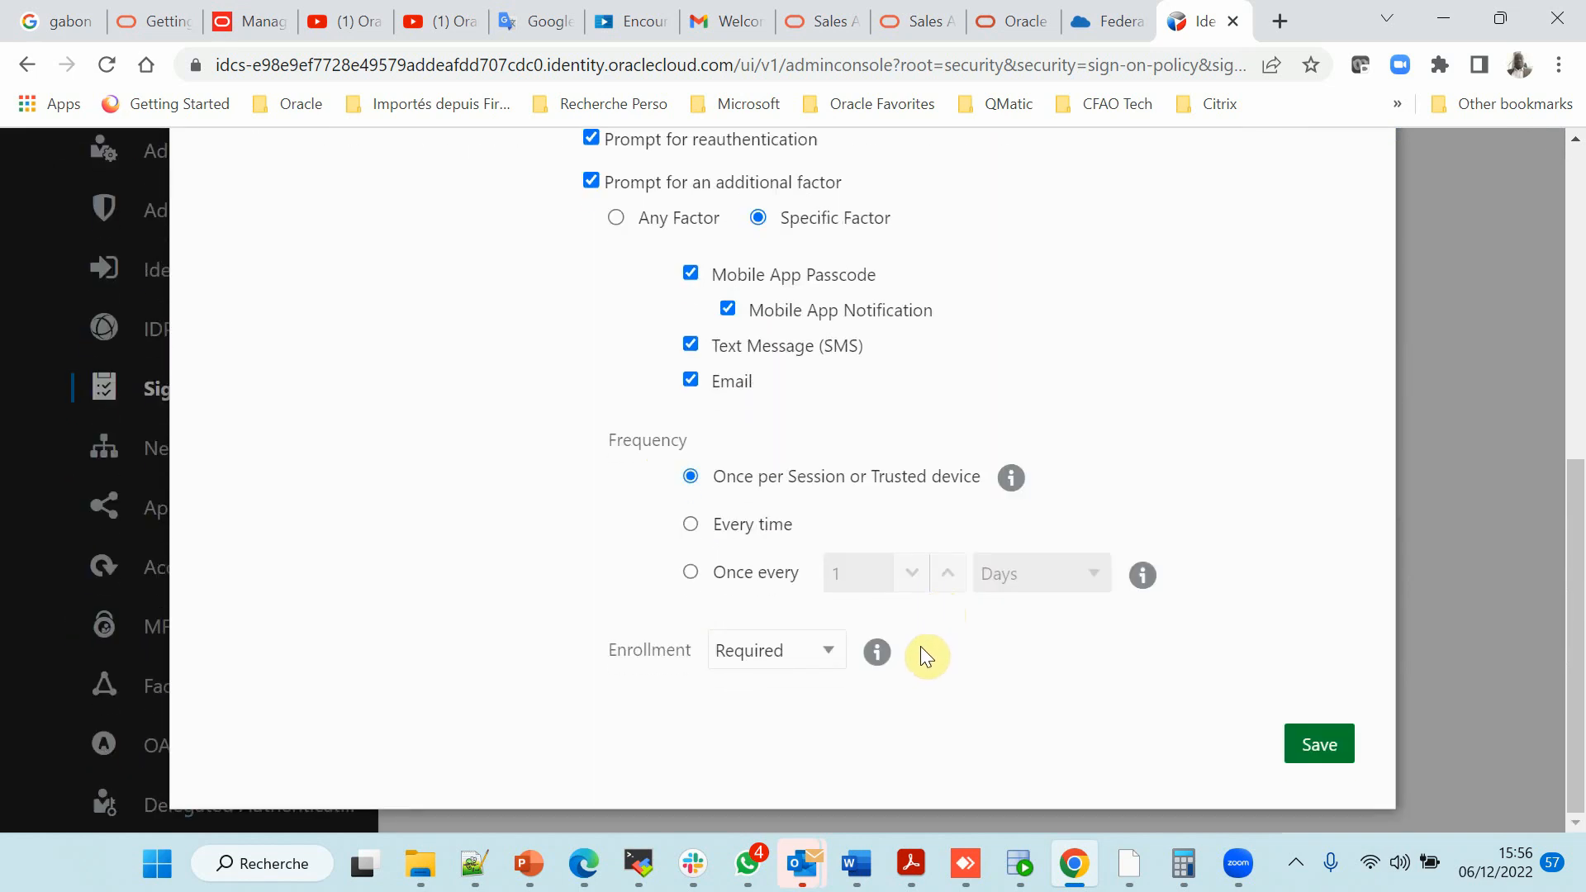
scroll(966, 666, up, 7)
scroll(1126, 711, down, 6)
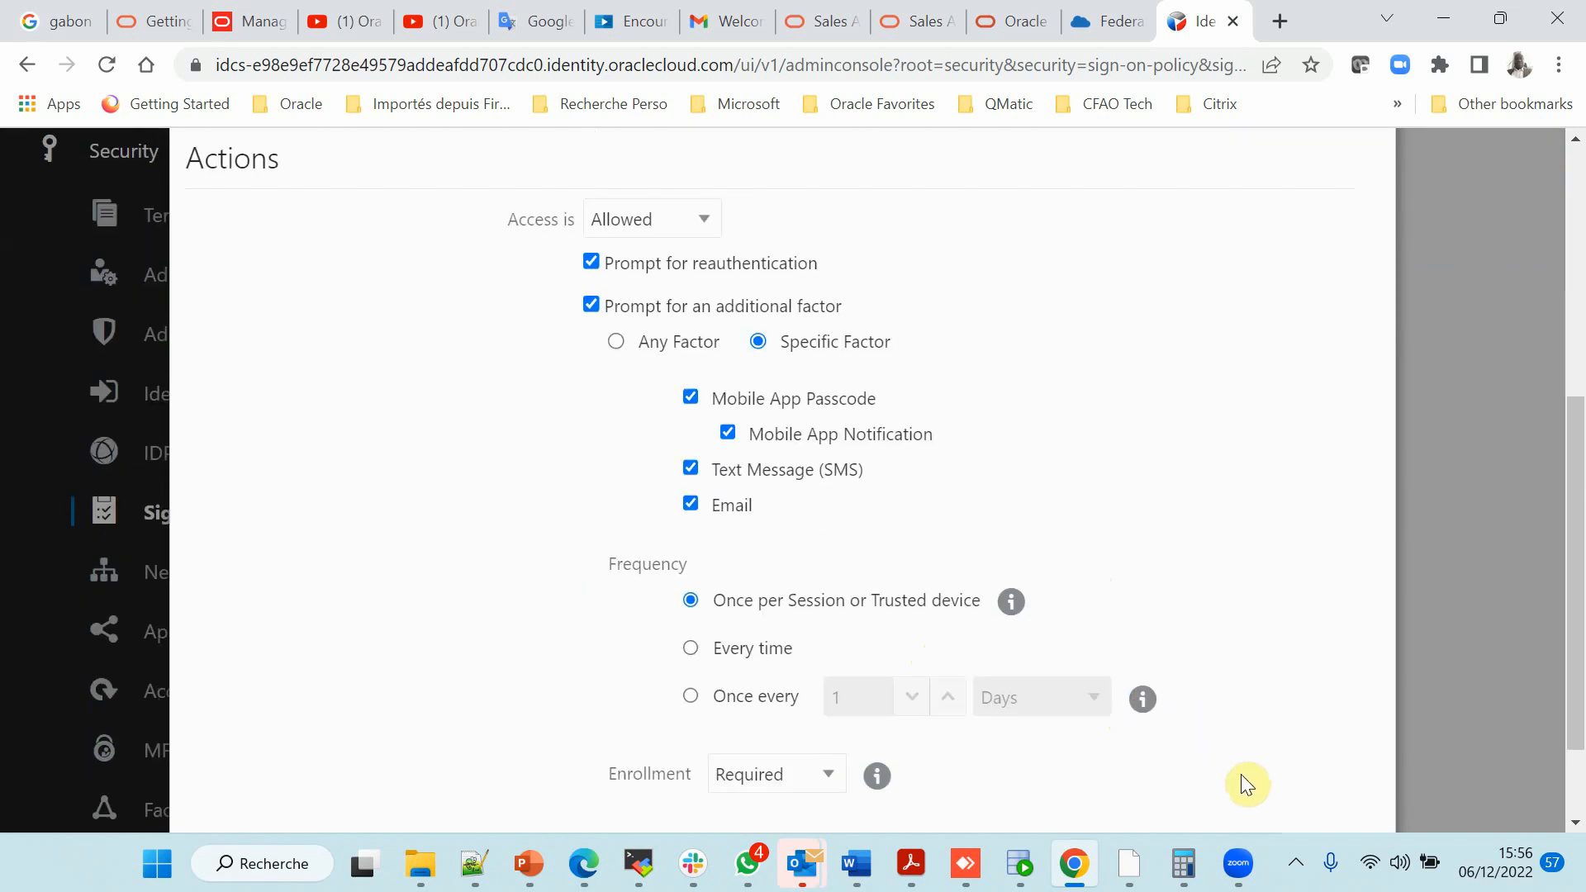
scroll(1241, 771, down, 2)
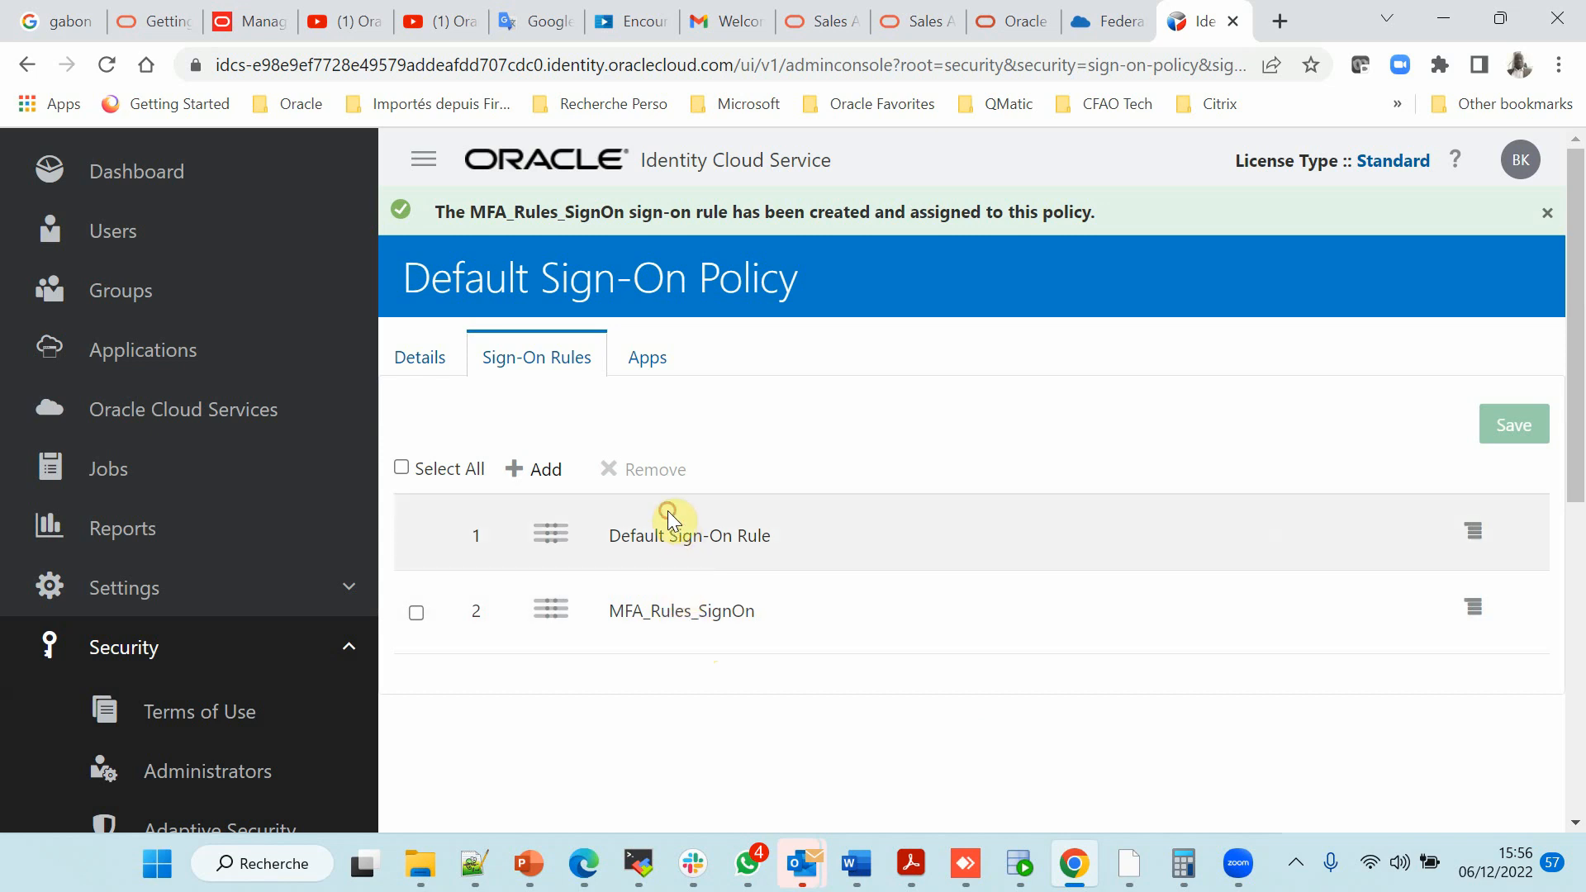
Move MFA_Rules_SignOn above the Default Sign-On Rule in the priority order and save the policy
drag(553, 615, 555, 532)
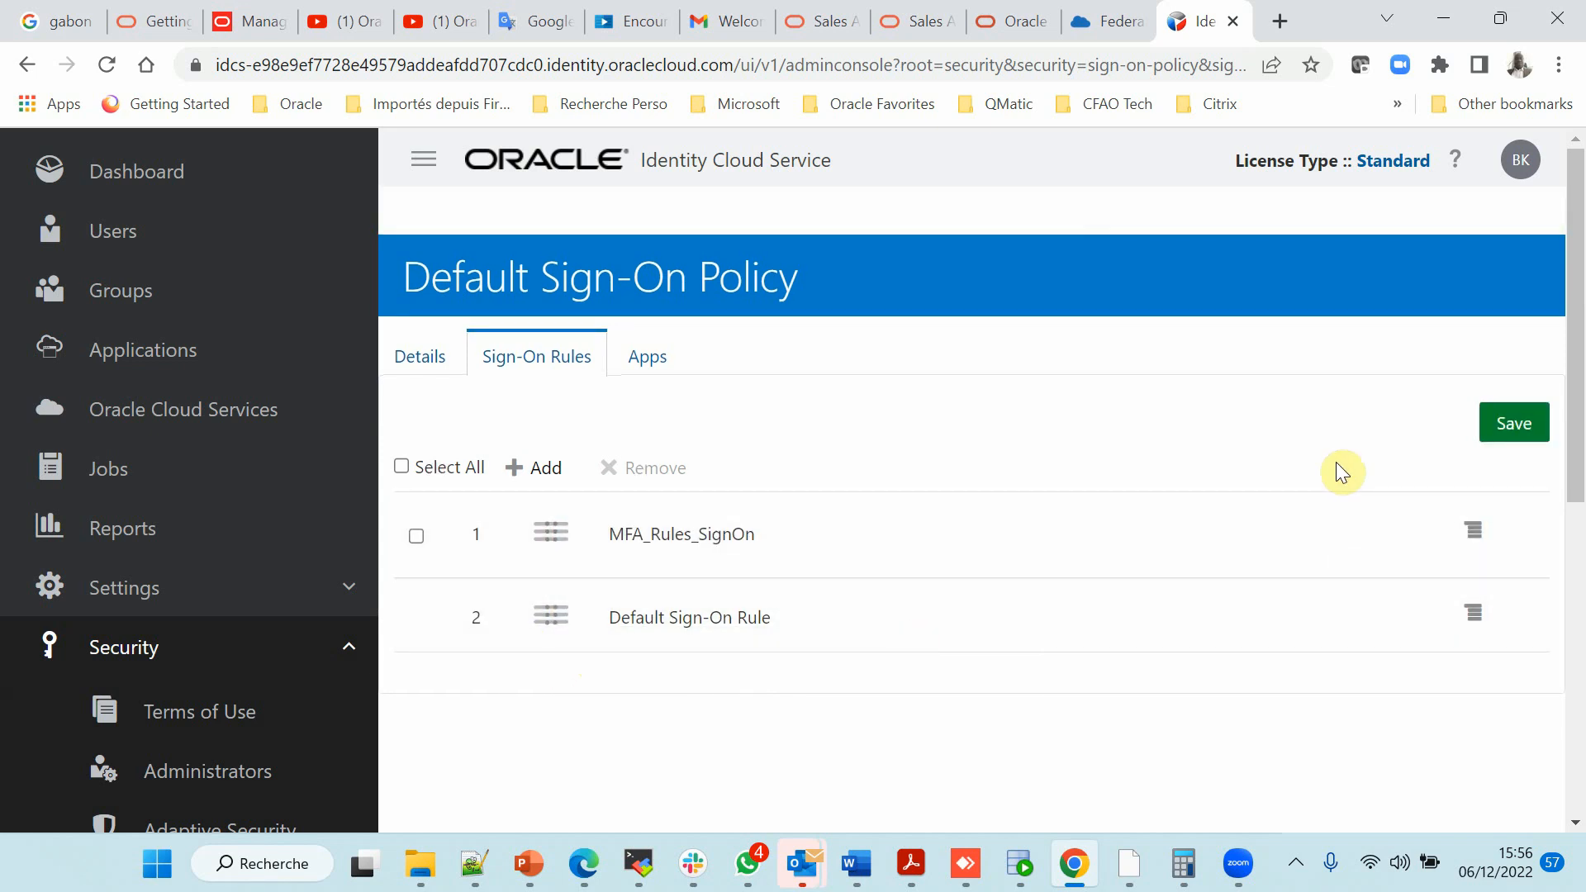
click(1505, 371)
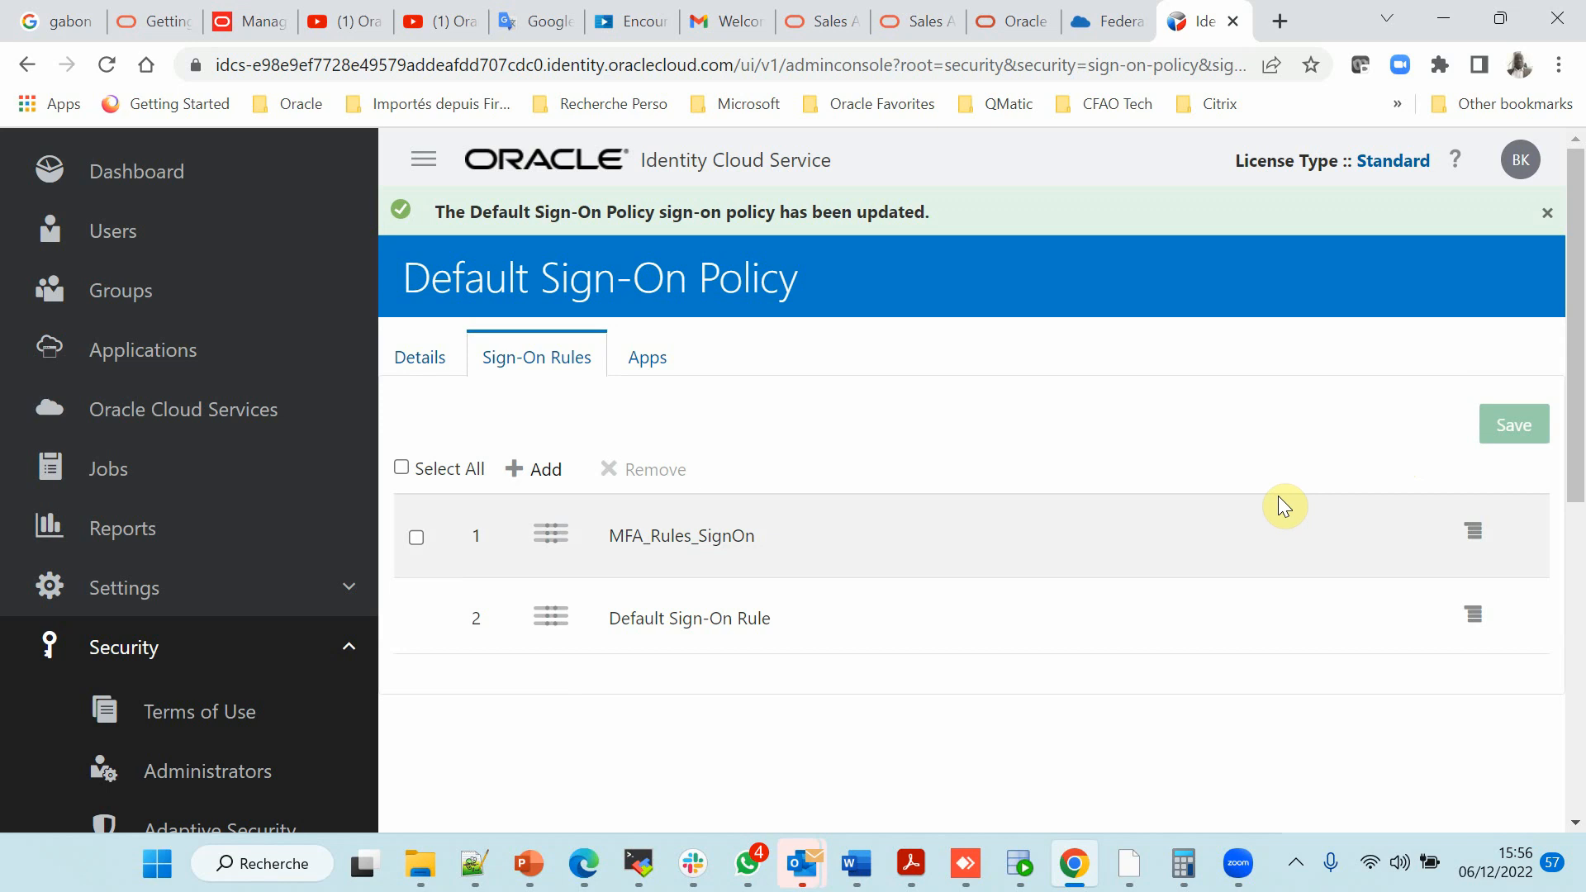
Sign out of both Identity Cloud Service and the Oracle Cloud console, and close the Identity Cloud Service page
click(1524, 162)
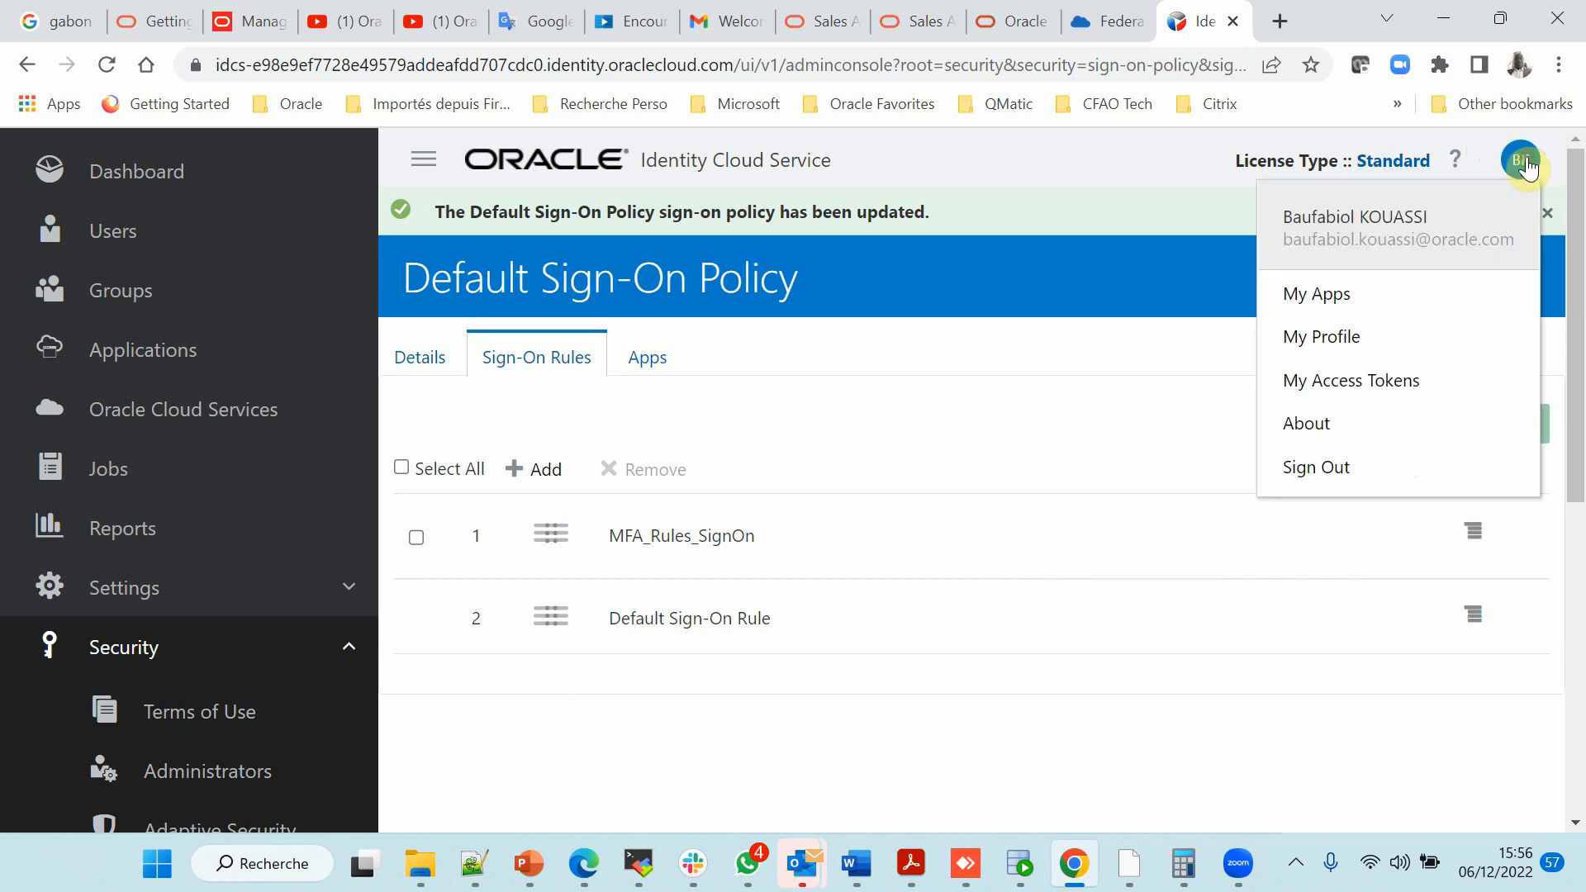
click(1318, 471)
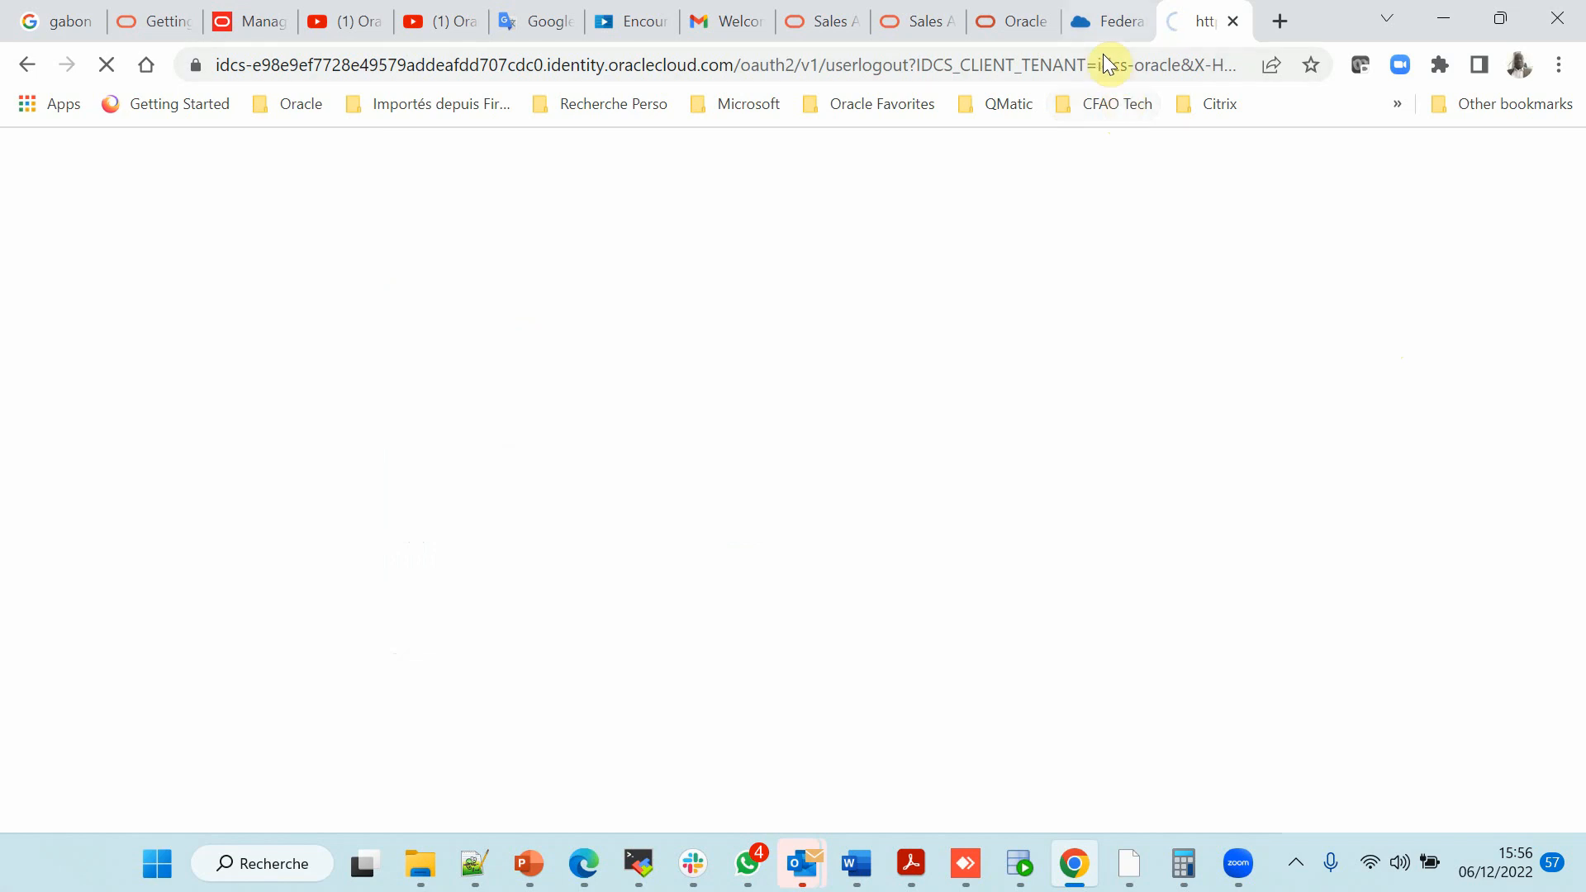
click(1107, 26)
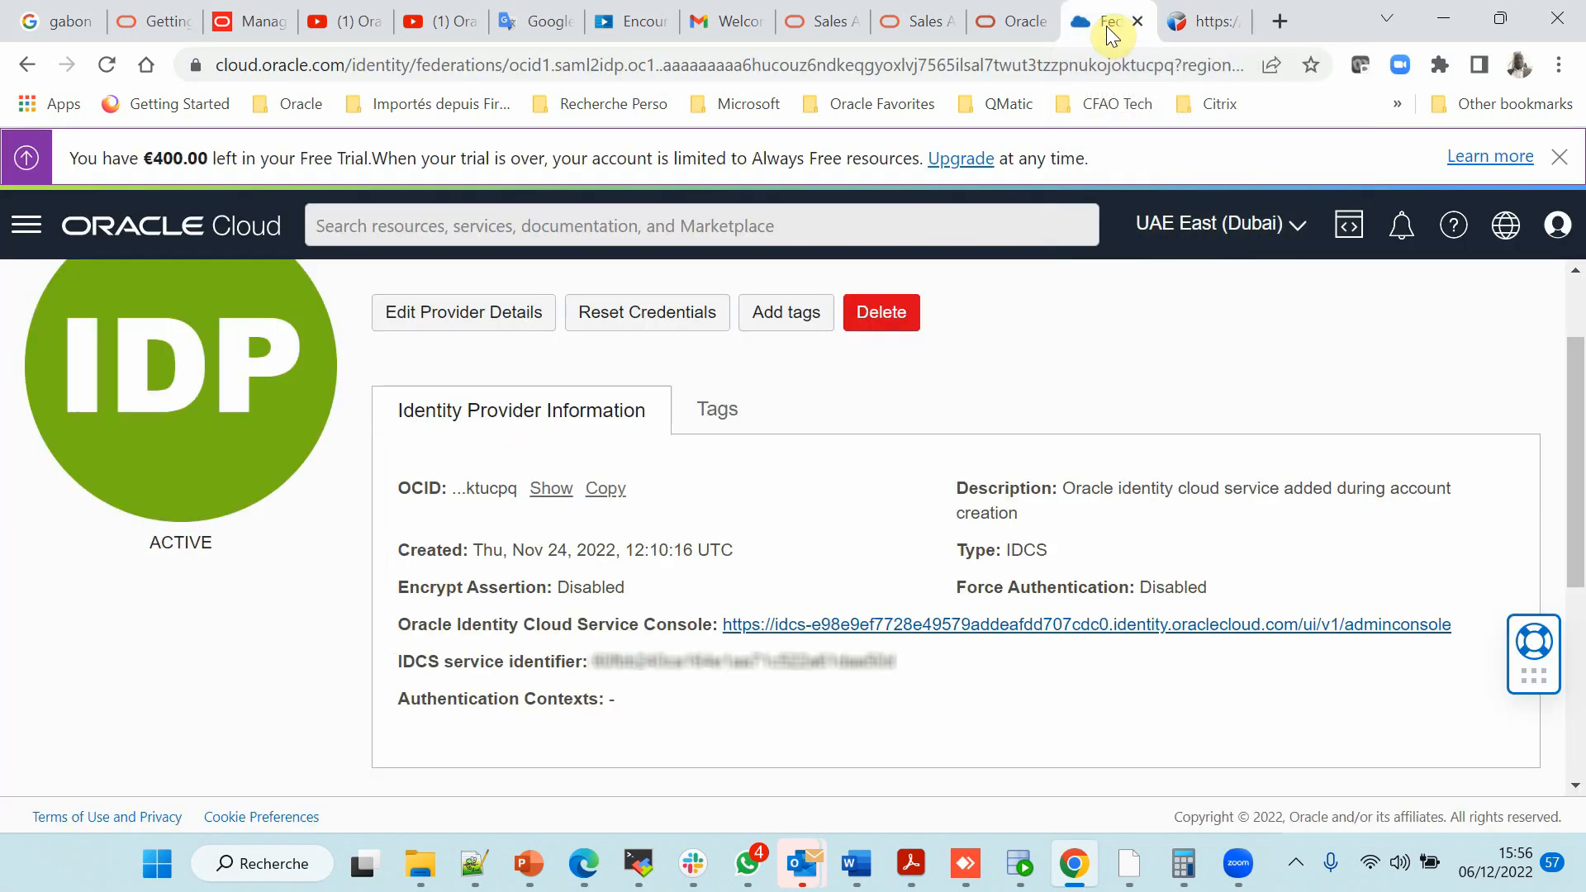
click(1550, 252)
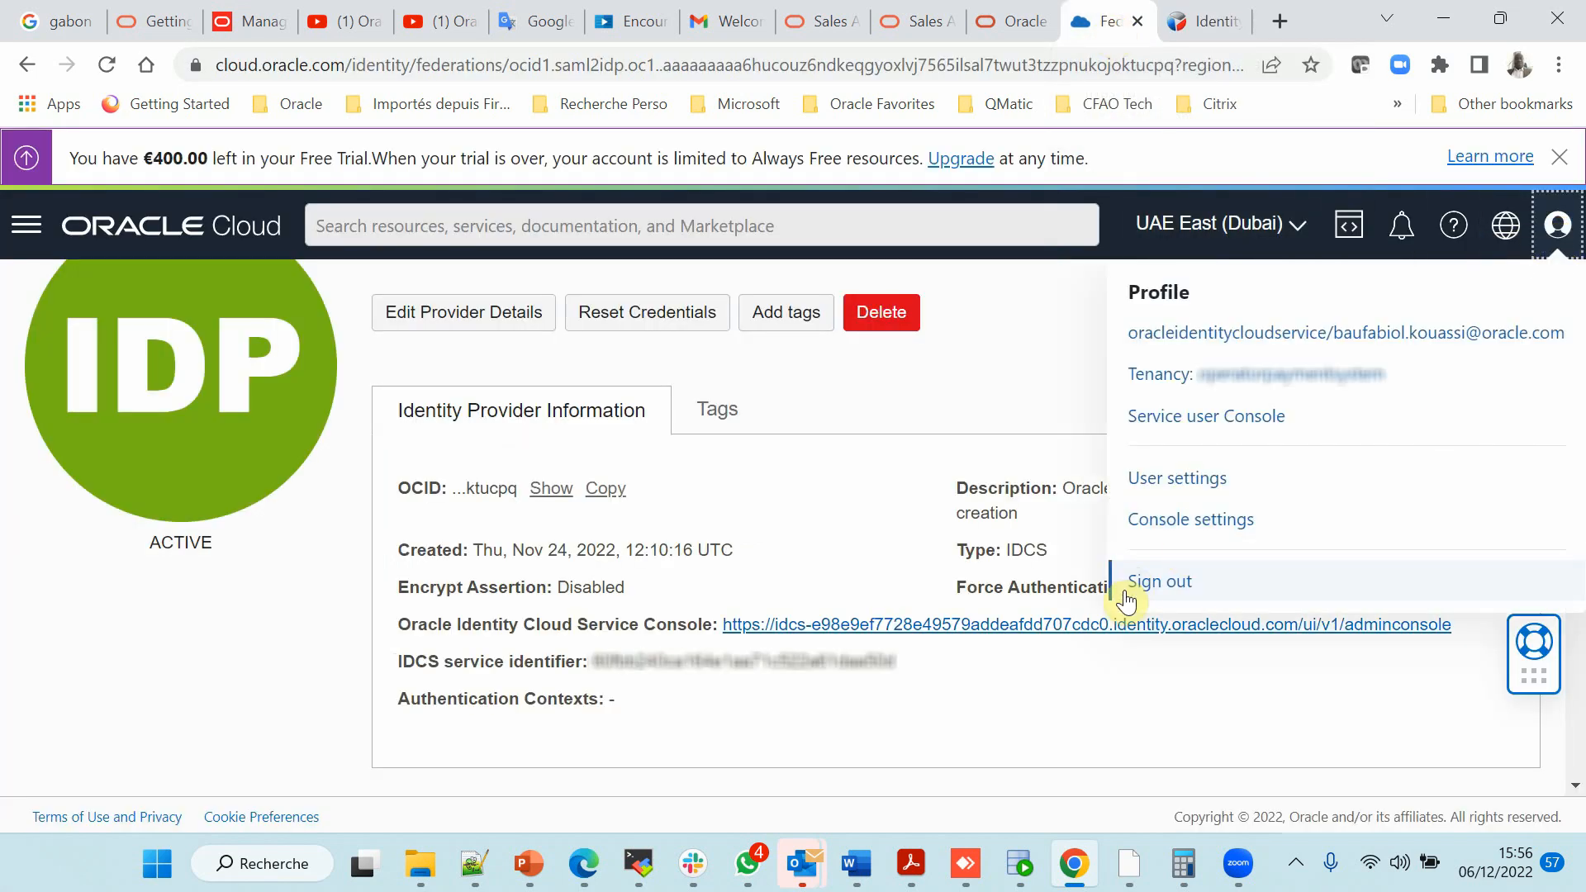
click(1210, 20)
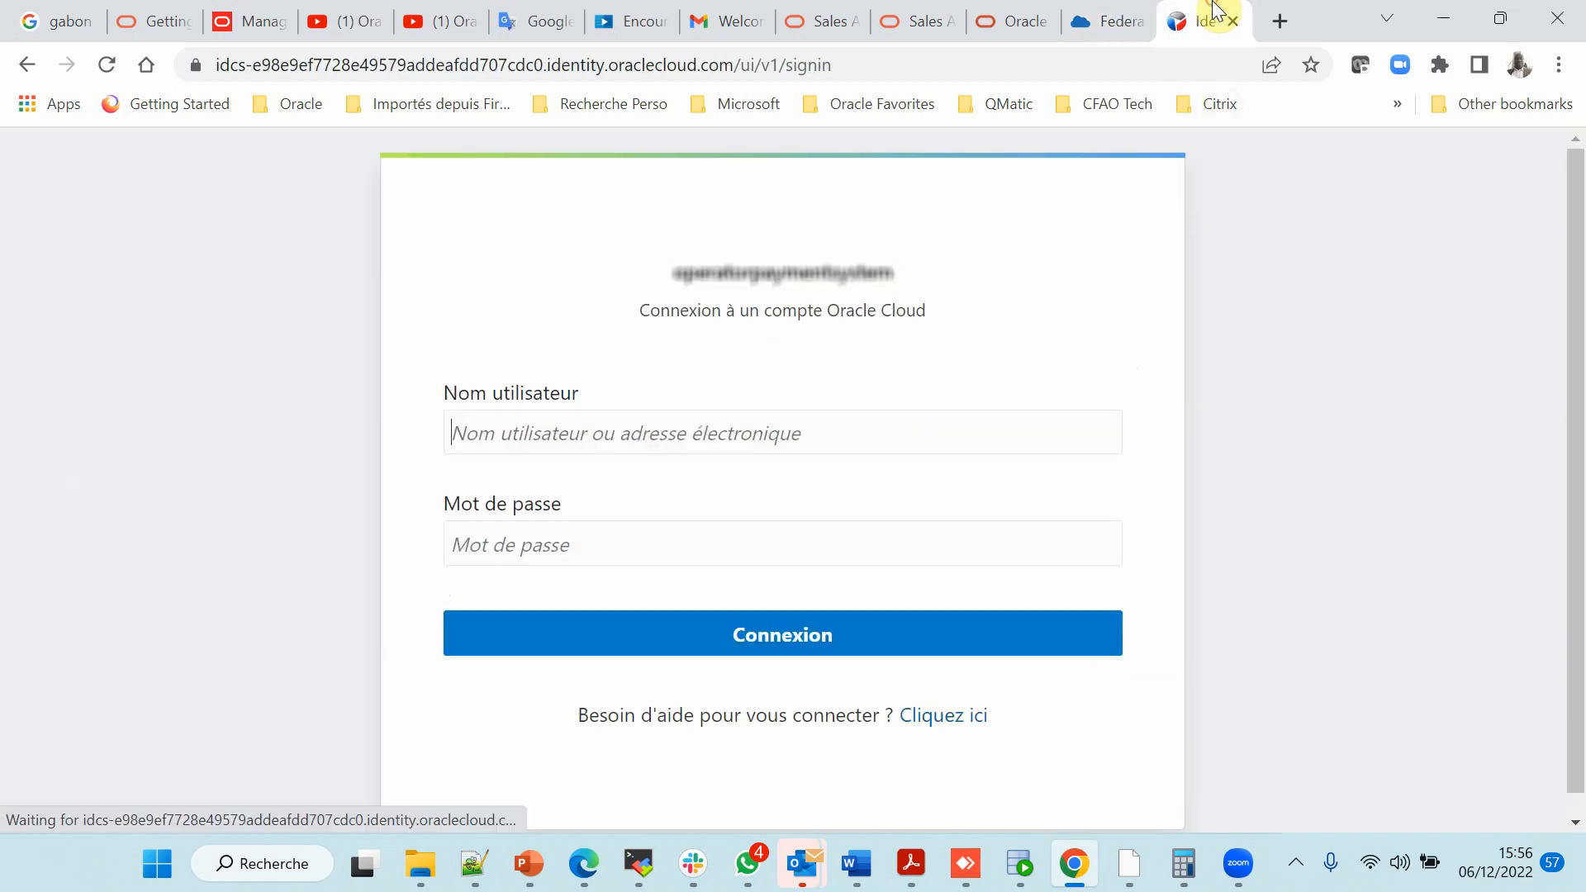
click(1112, 14)
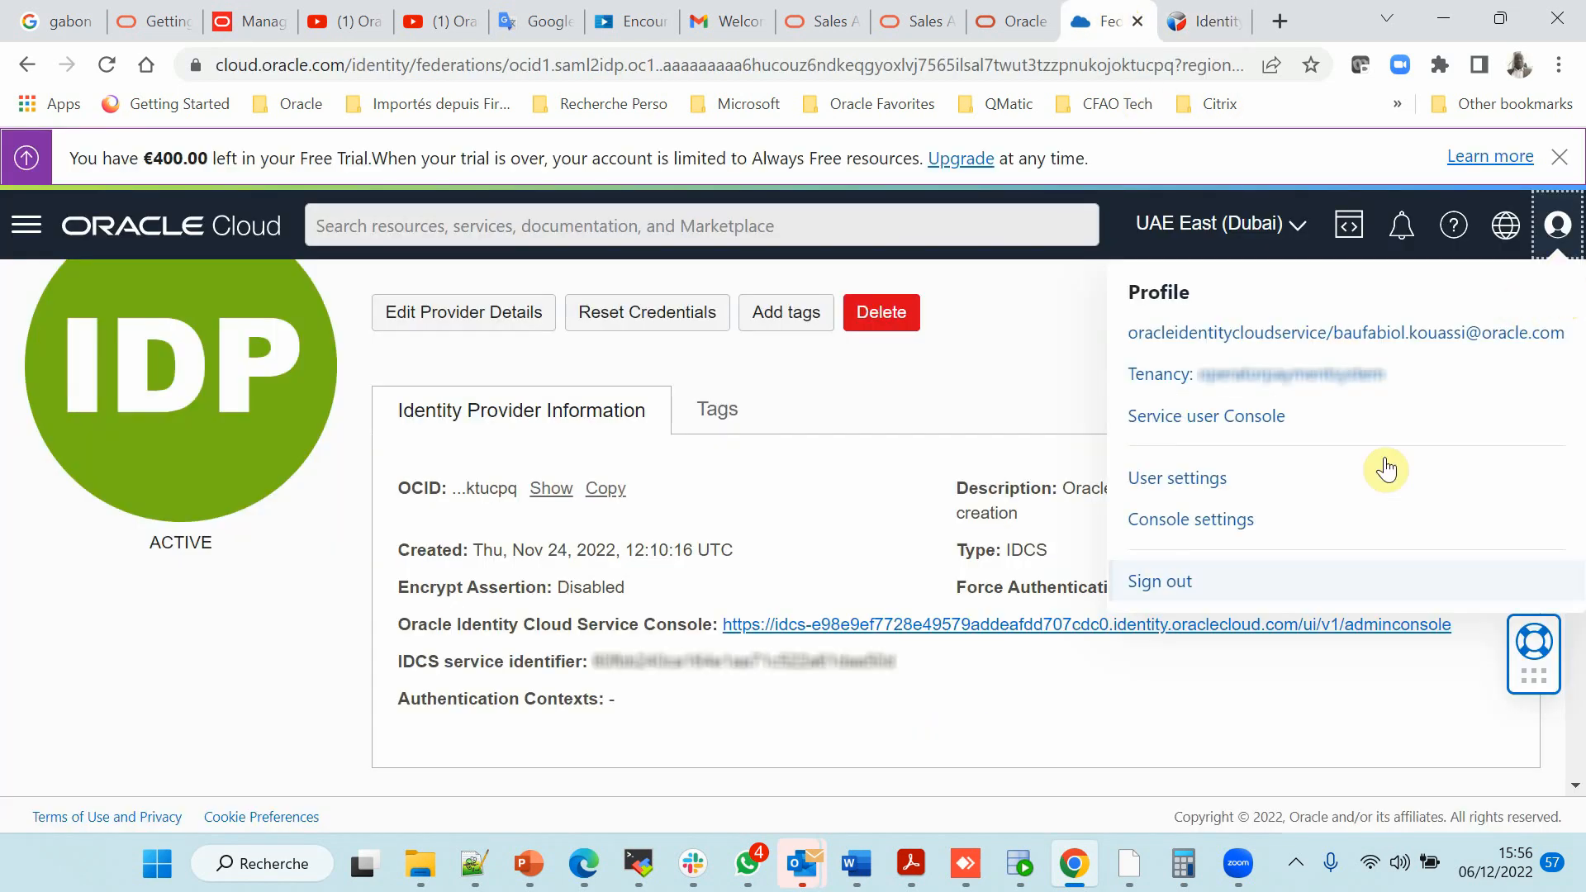
click(1177, 585)
click(1211, 19)
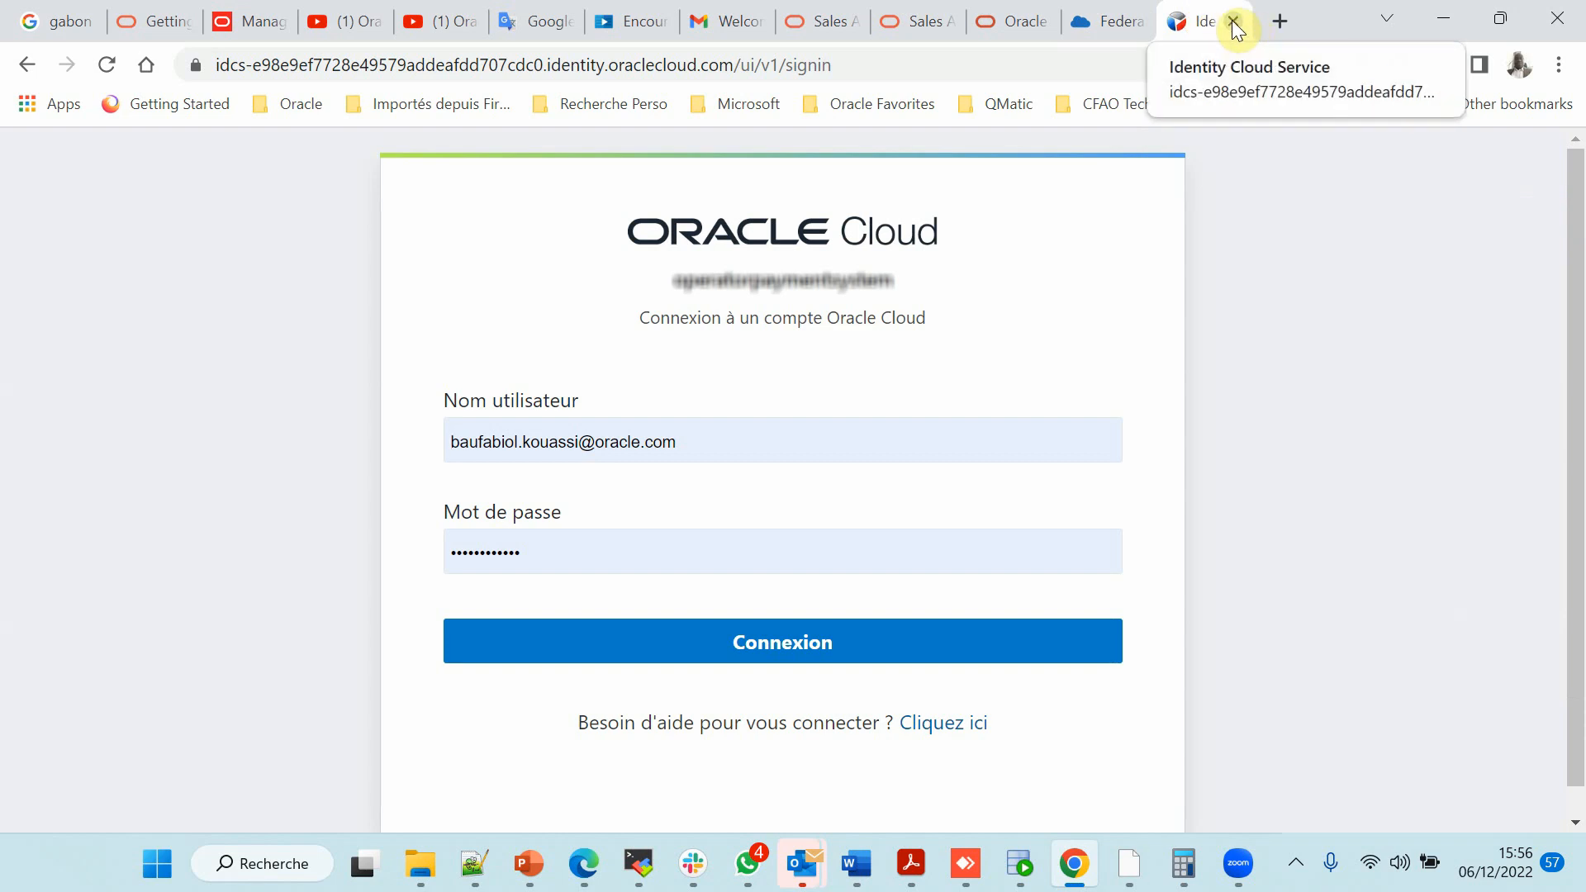
click(1233, 21)
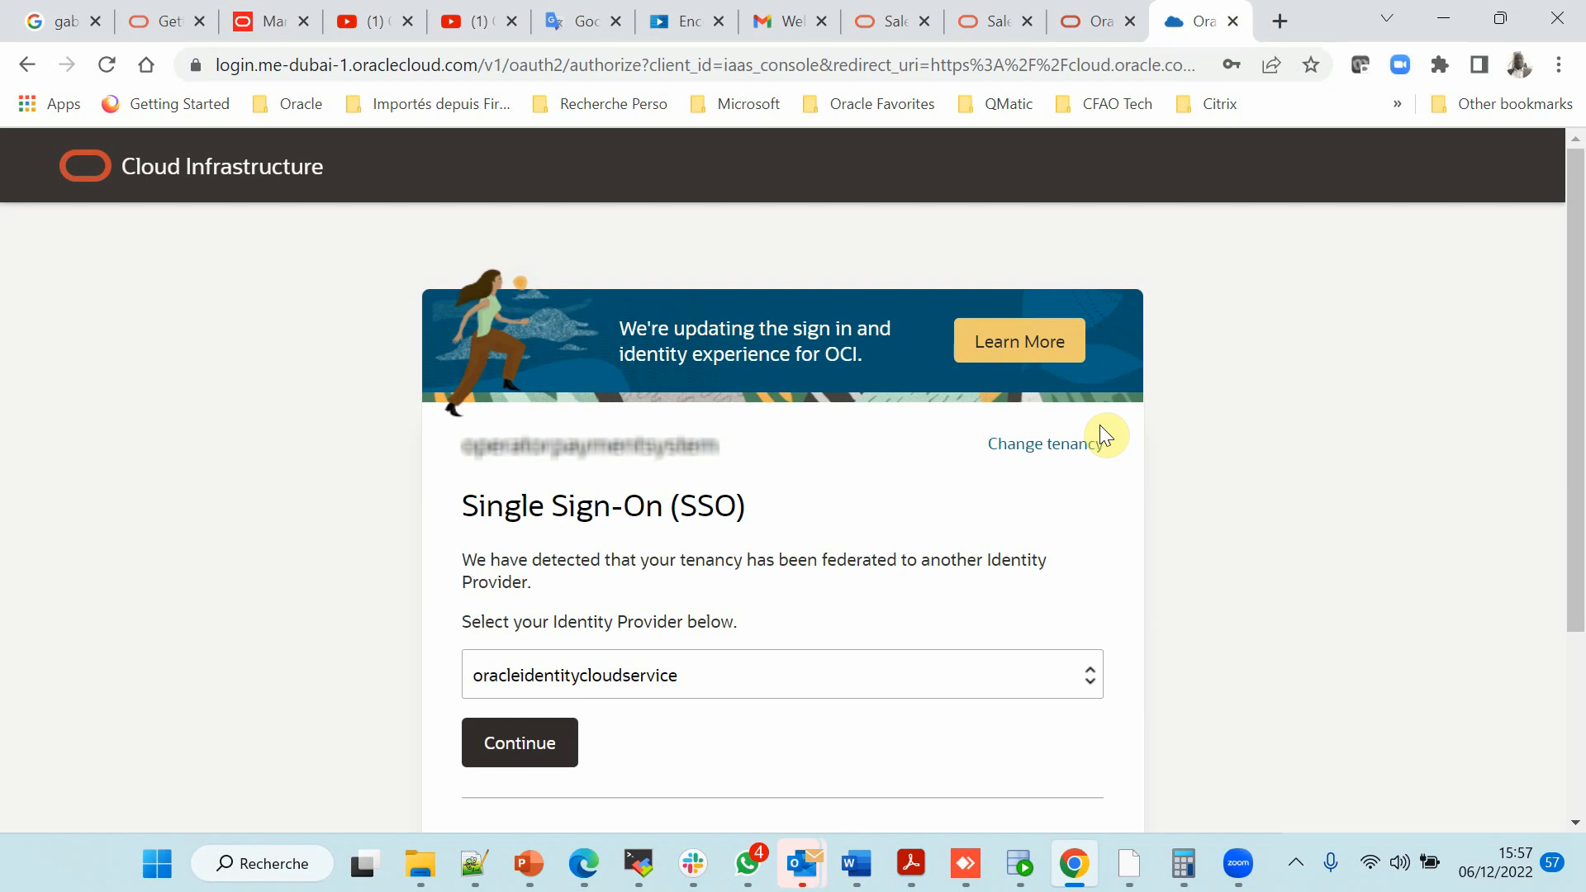
Minimise the browser and bring up the AnyDesk session for the phone on the desktop
click(1444, 17)
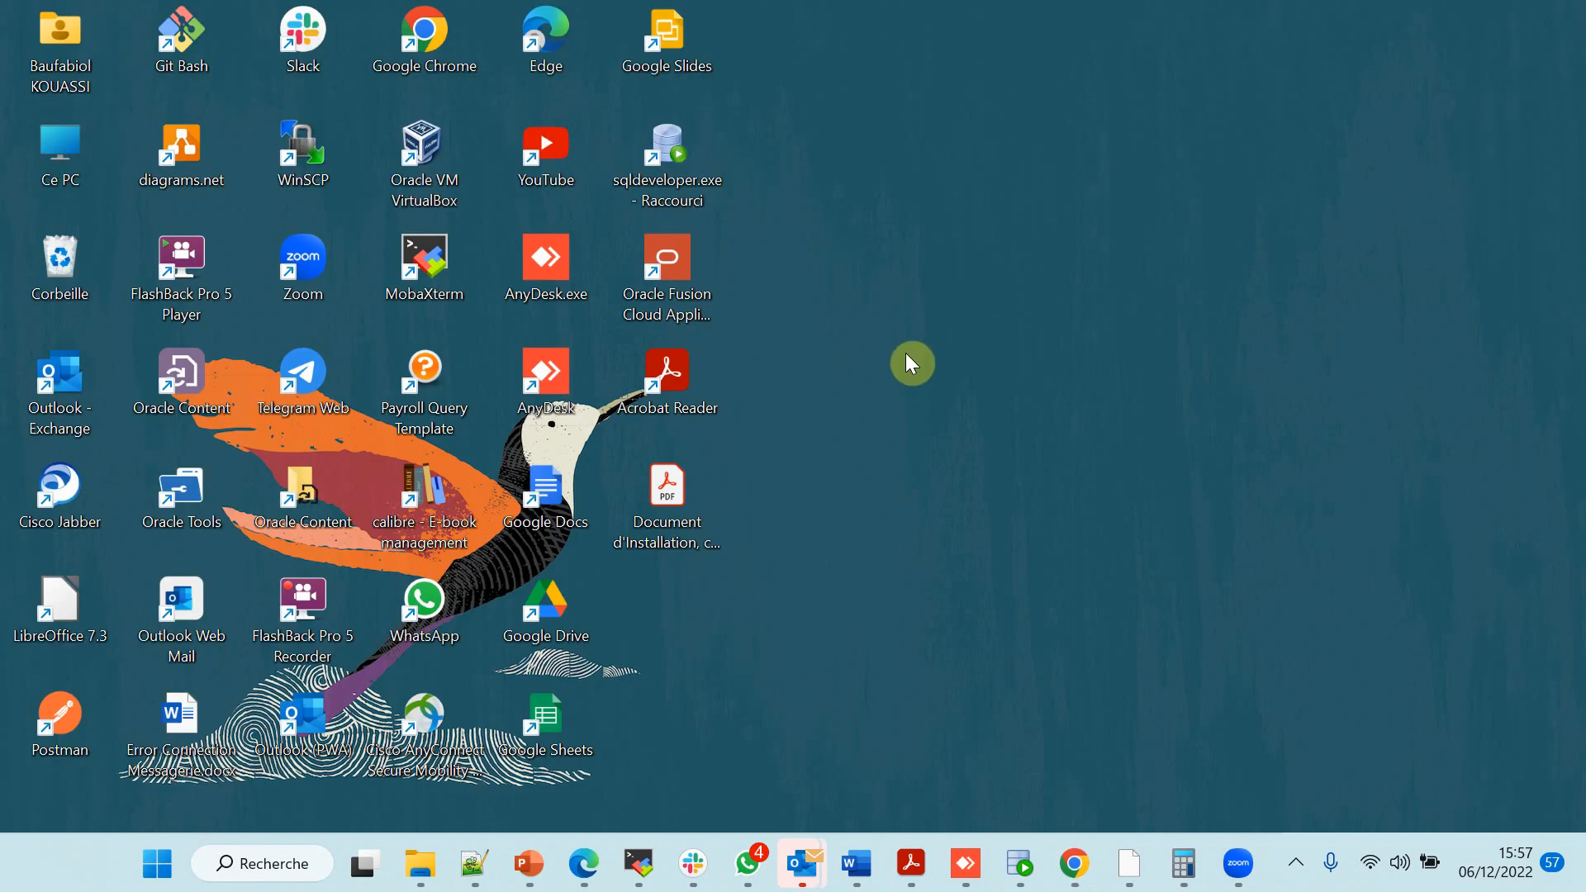
key(alt+Tab)
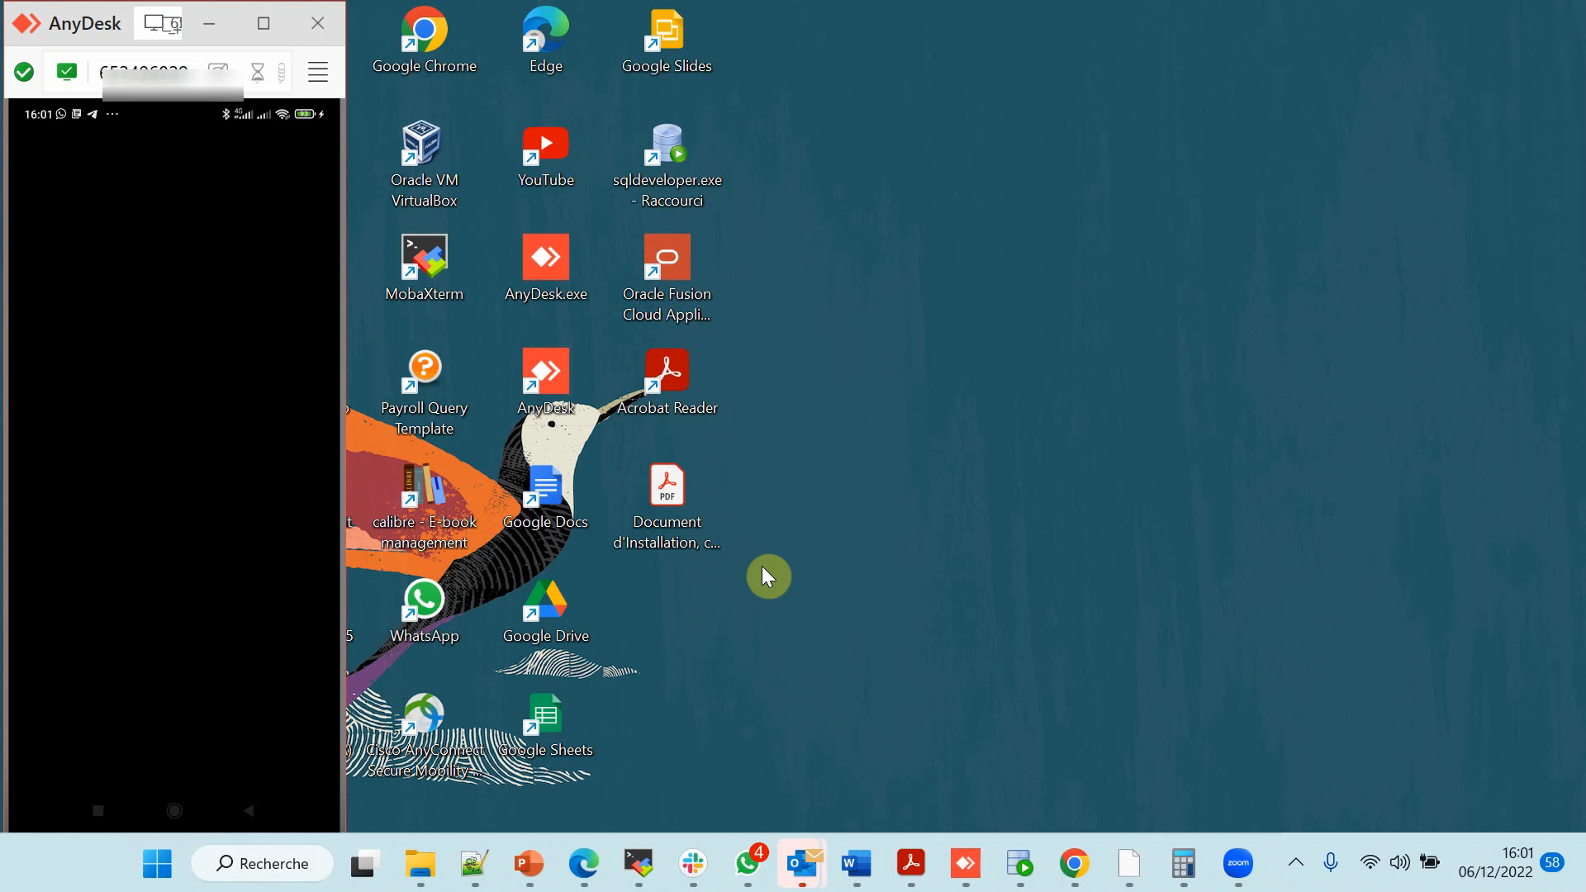
Switch back to Chrome and sign in through oracleidentitycloudservice with the saved username and password of the Gmail account
click(1074, 864)
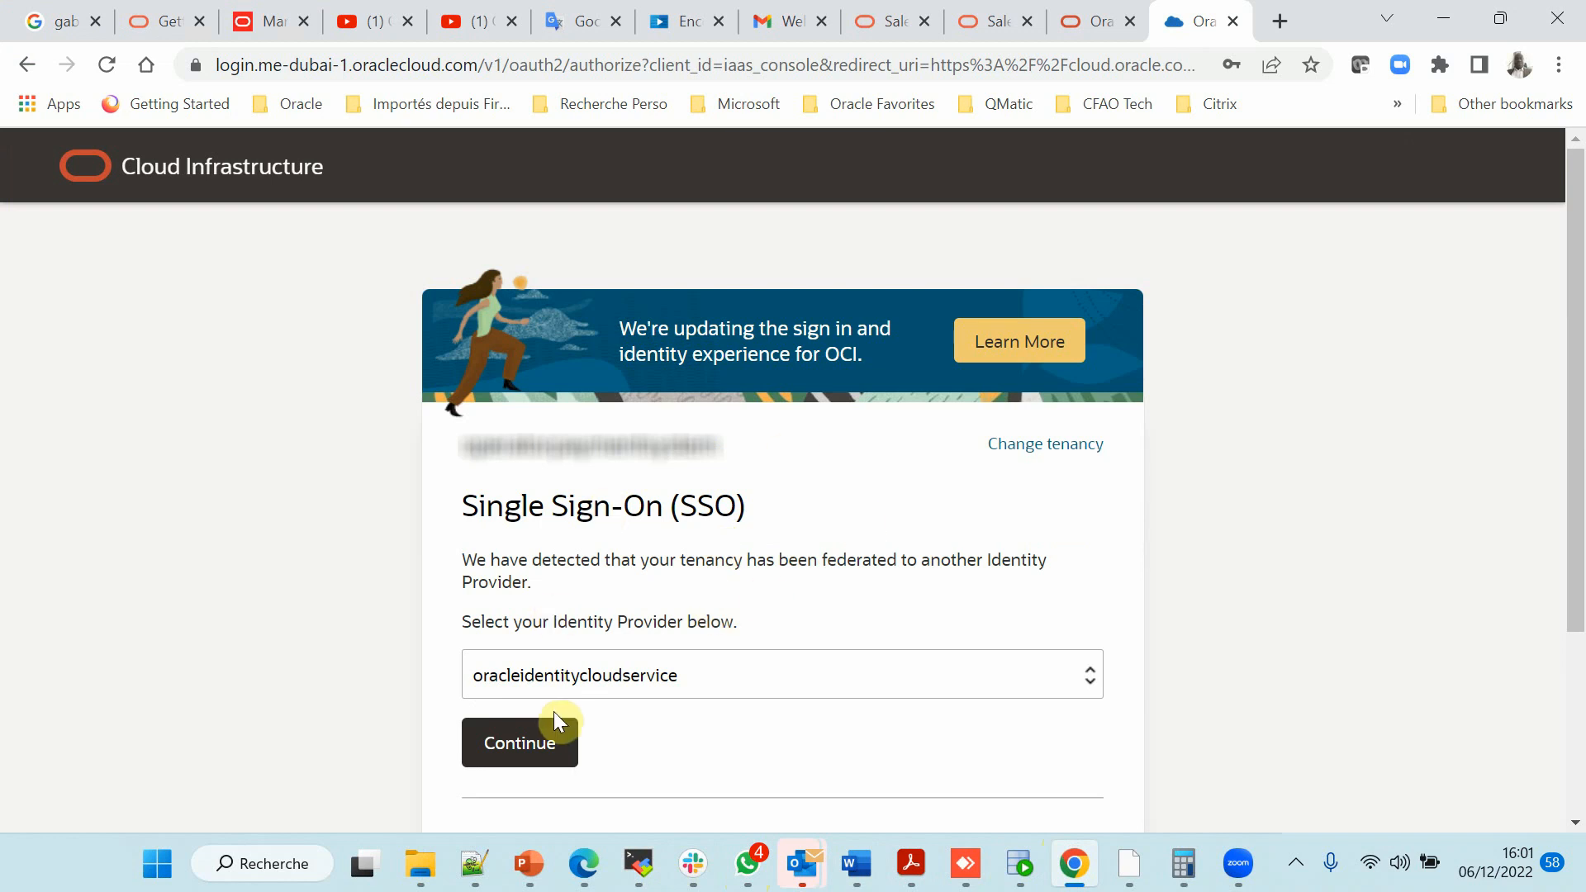
click(554, 755)
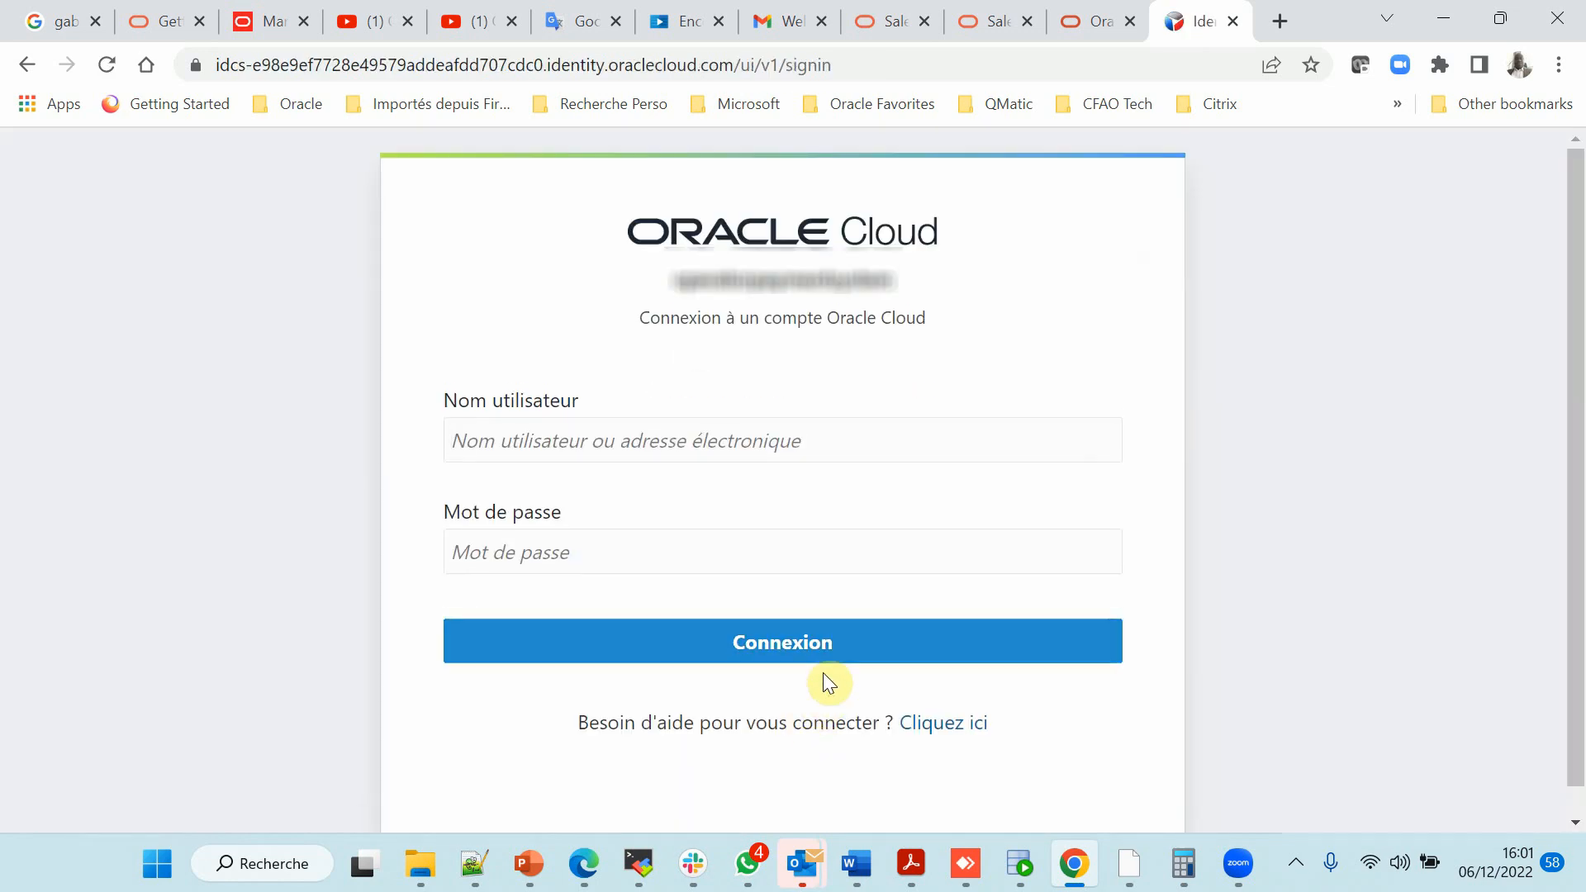
click(629, 423)
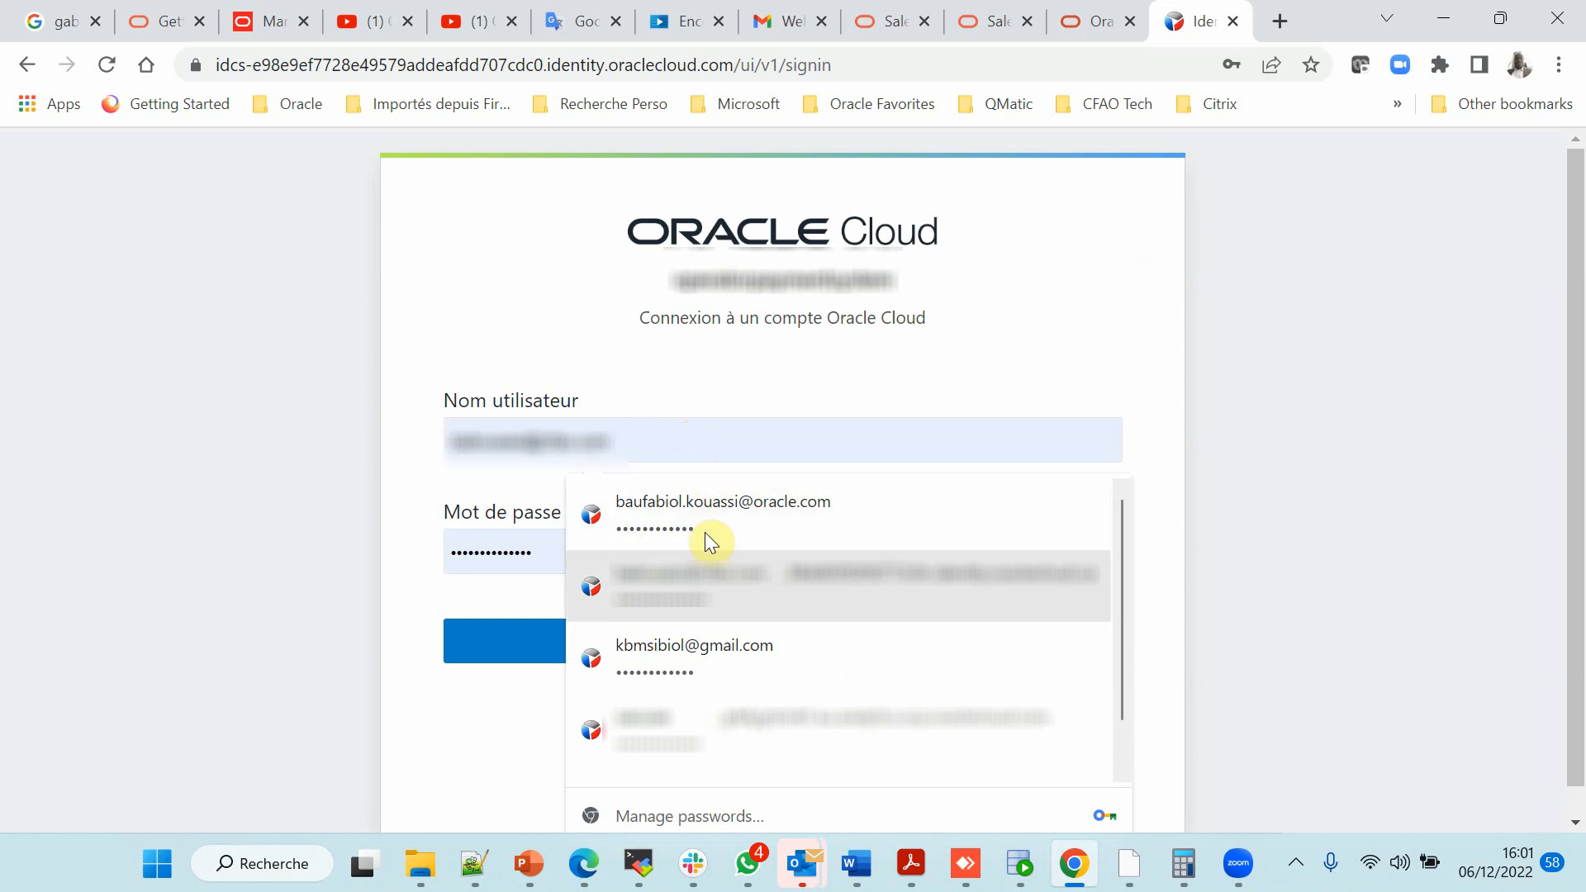
click(713, 654)
click(667, 652)
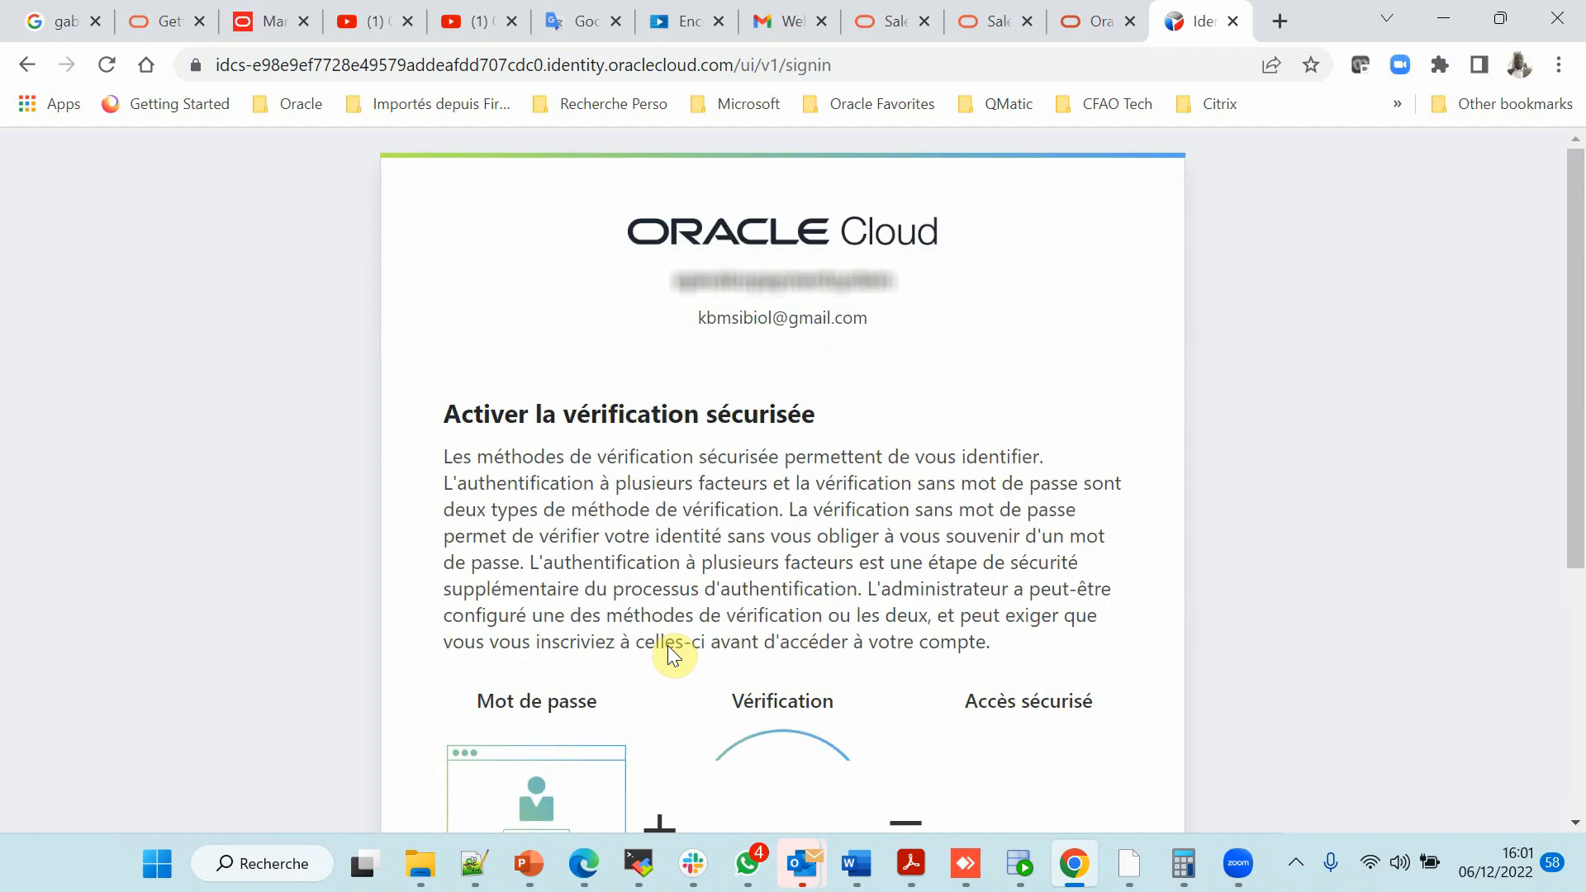
Activate secure verification for the account and choose Application mobile as the default verification method
scroll(704, 626, down, 3)
scroll(704, 626, up, 3)
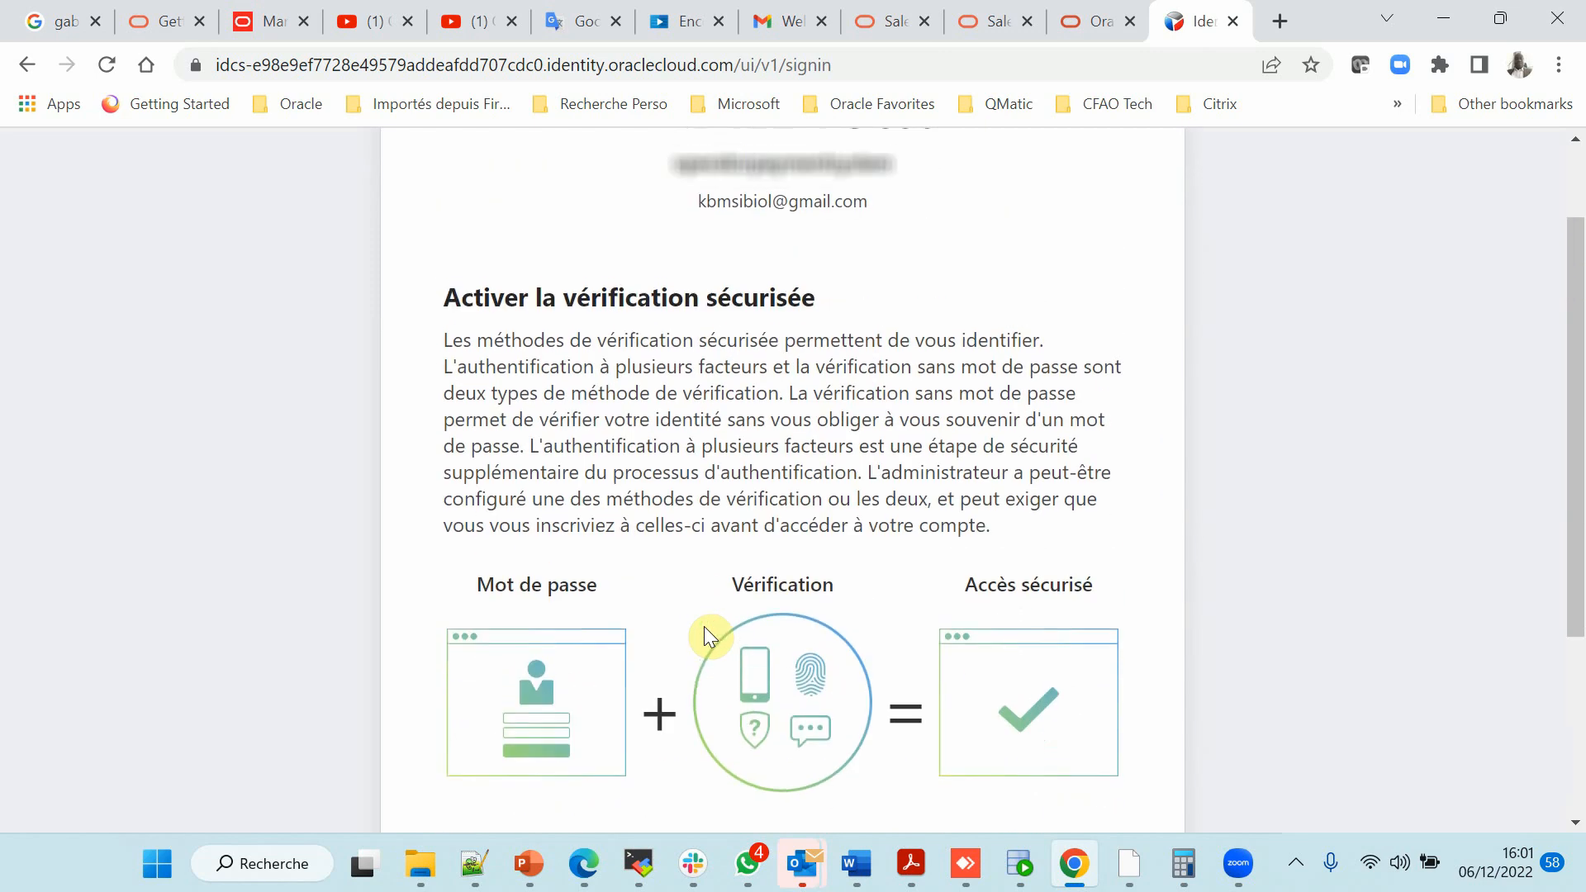
scroll(704, 626, down, 5)
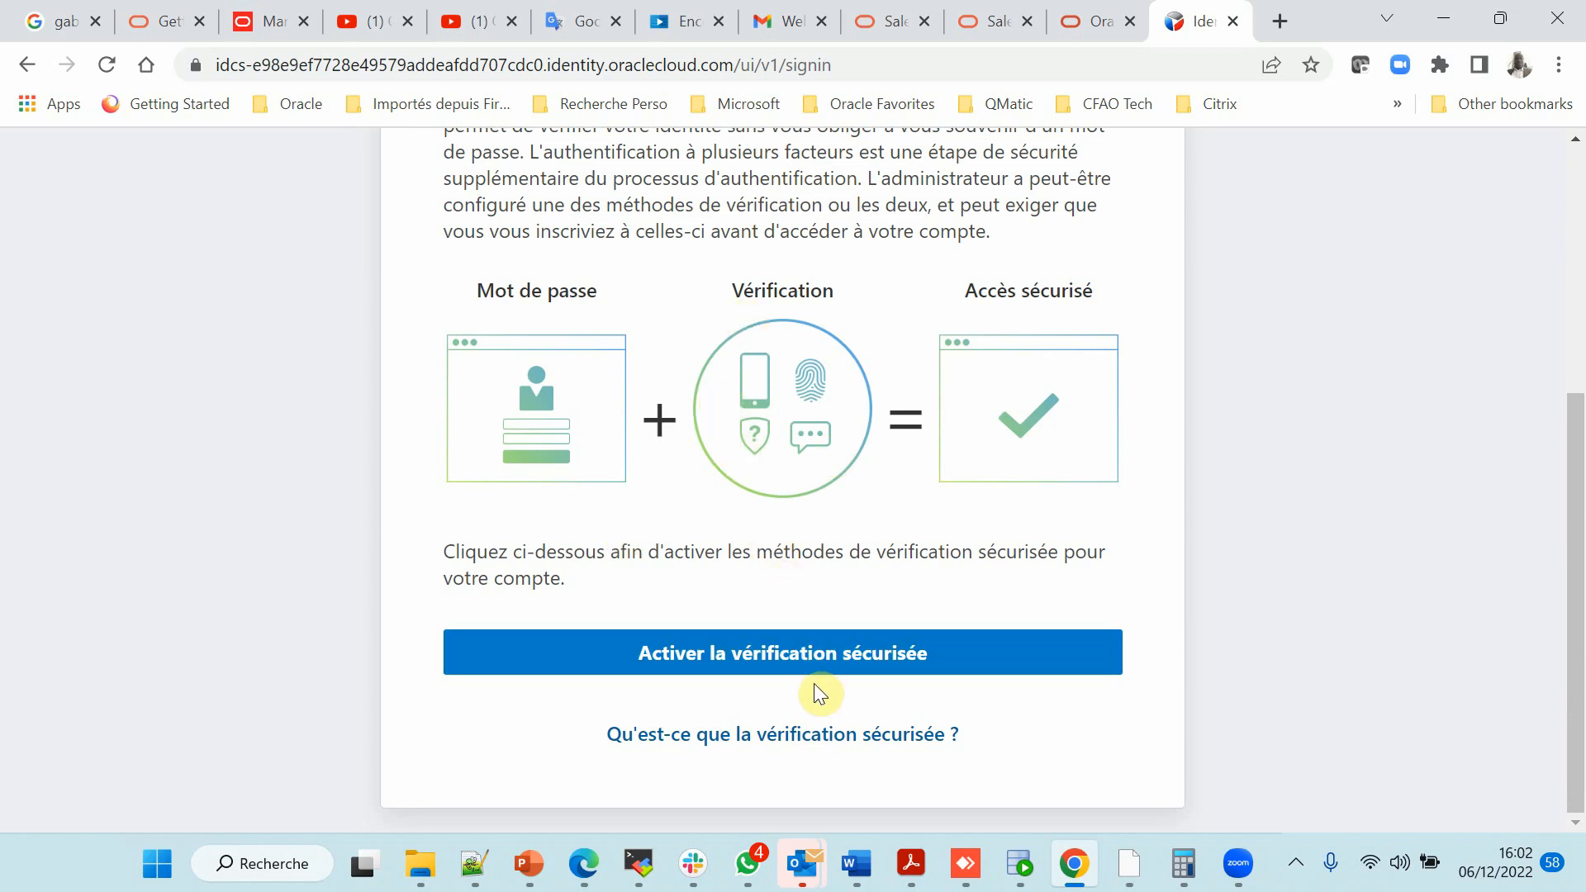
click(800, 656)
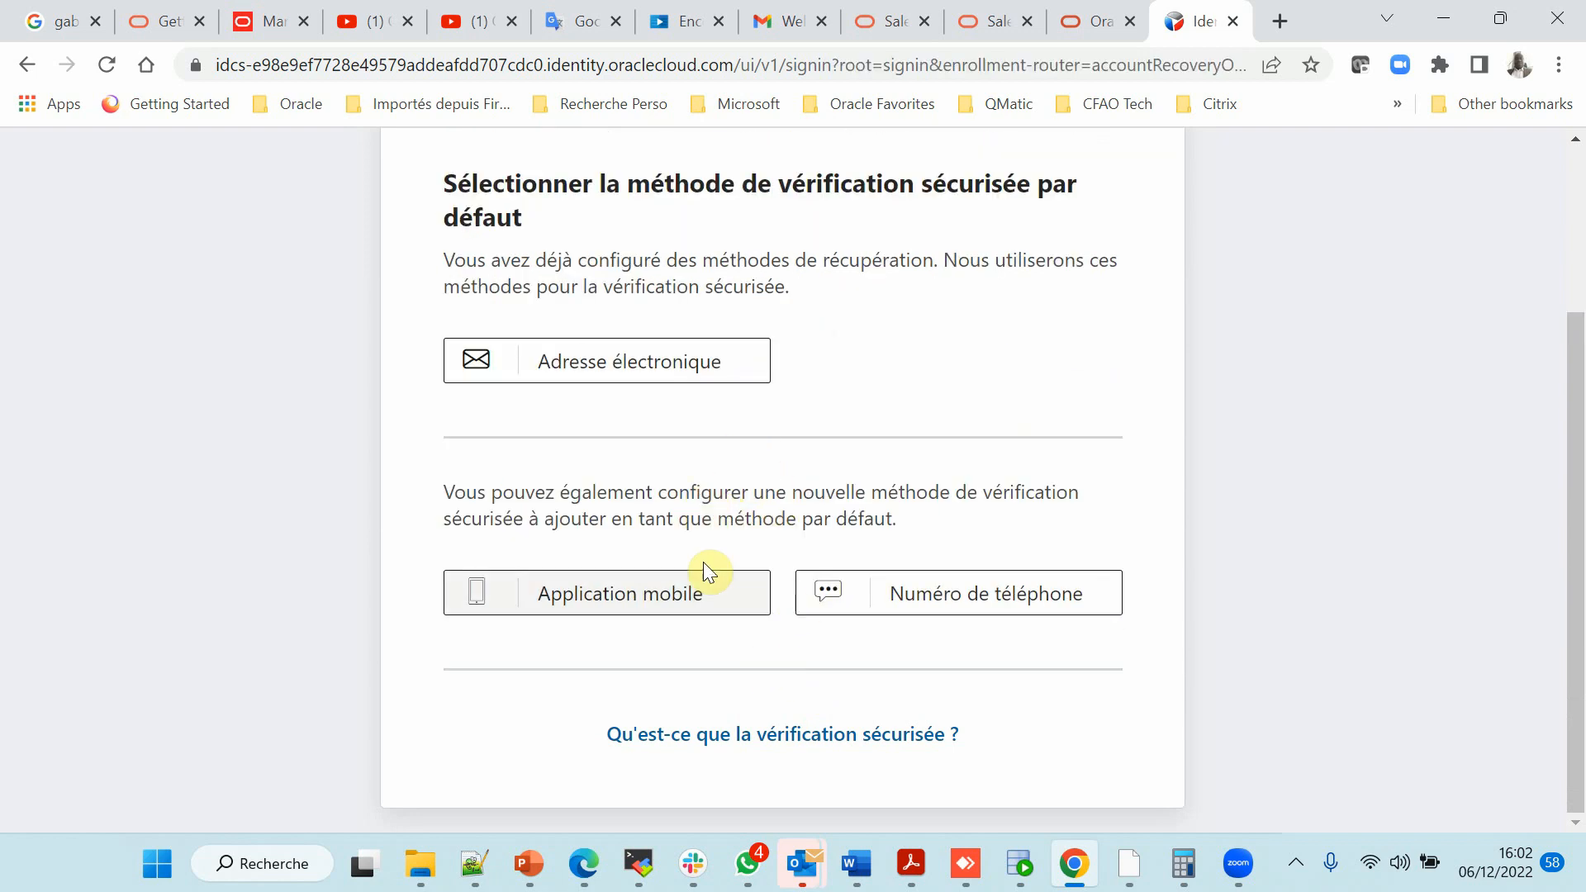
click(659, 602)
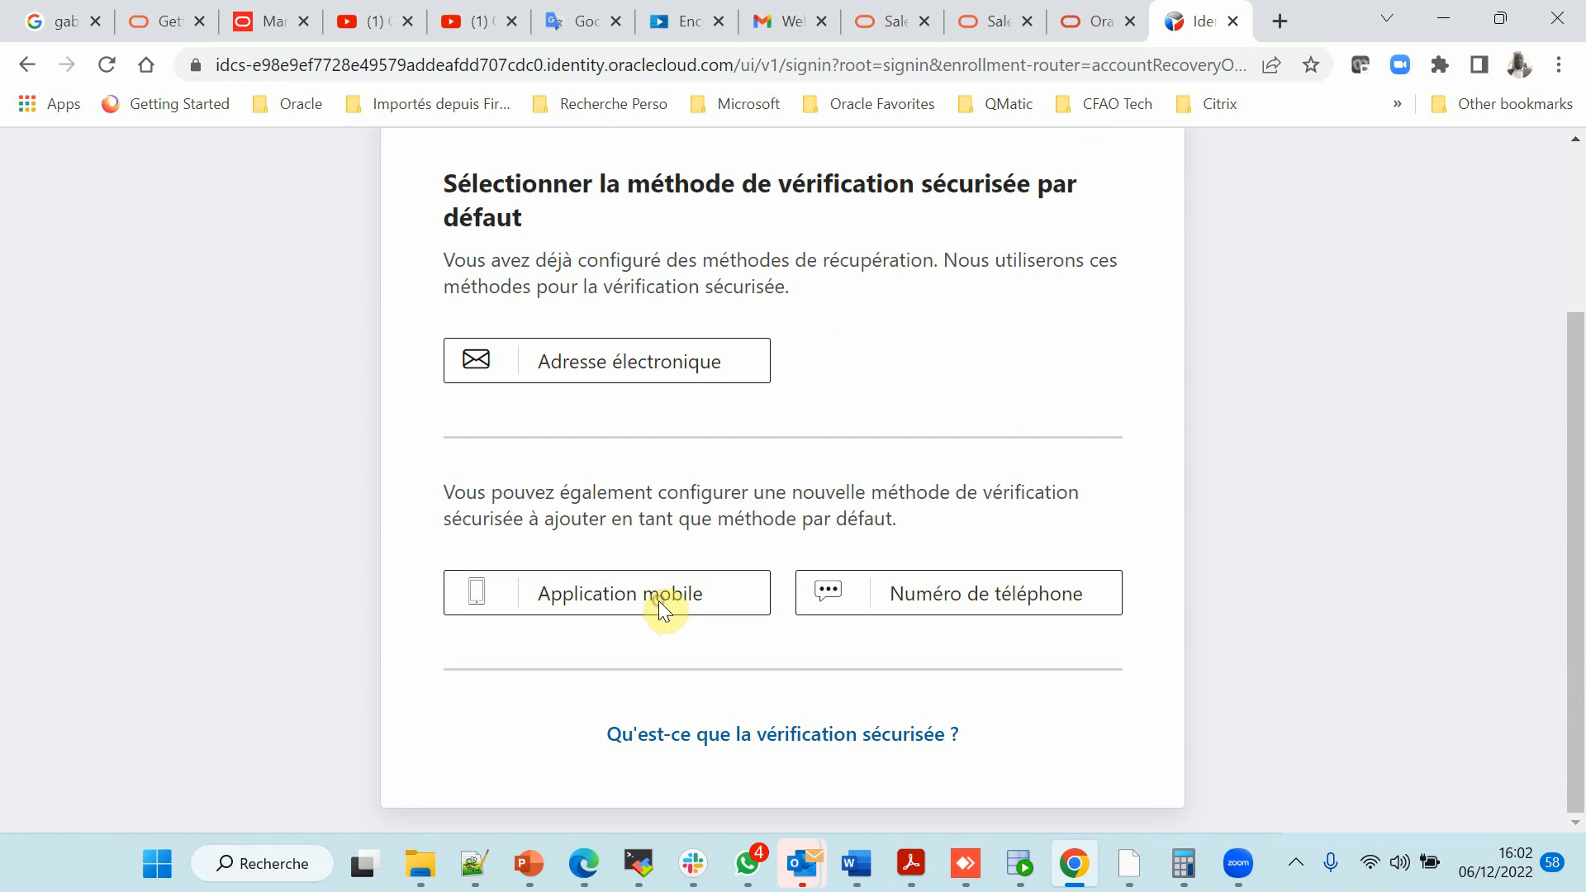
Enrol the phone with the Application mobile QR code, bringing up its AnyDesk session, and finish the enrolment
click(657, 602)
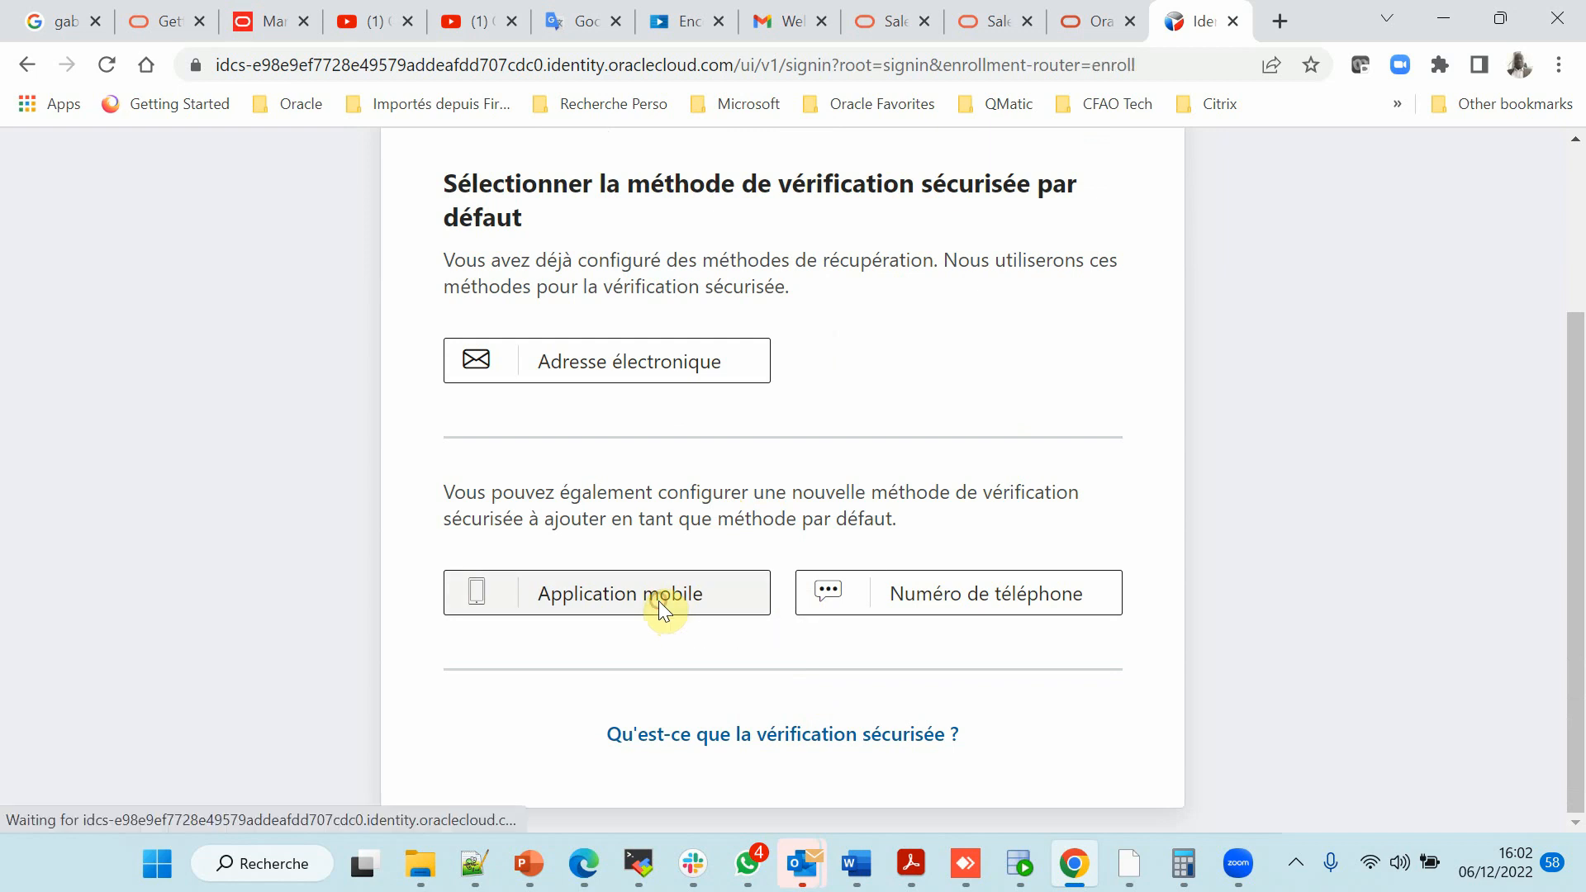
scroll(786, 587, down, 6)
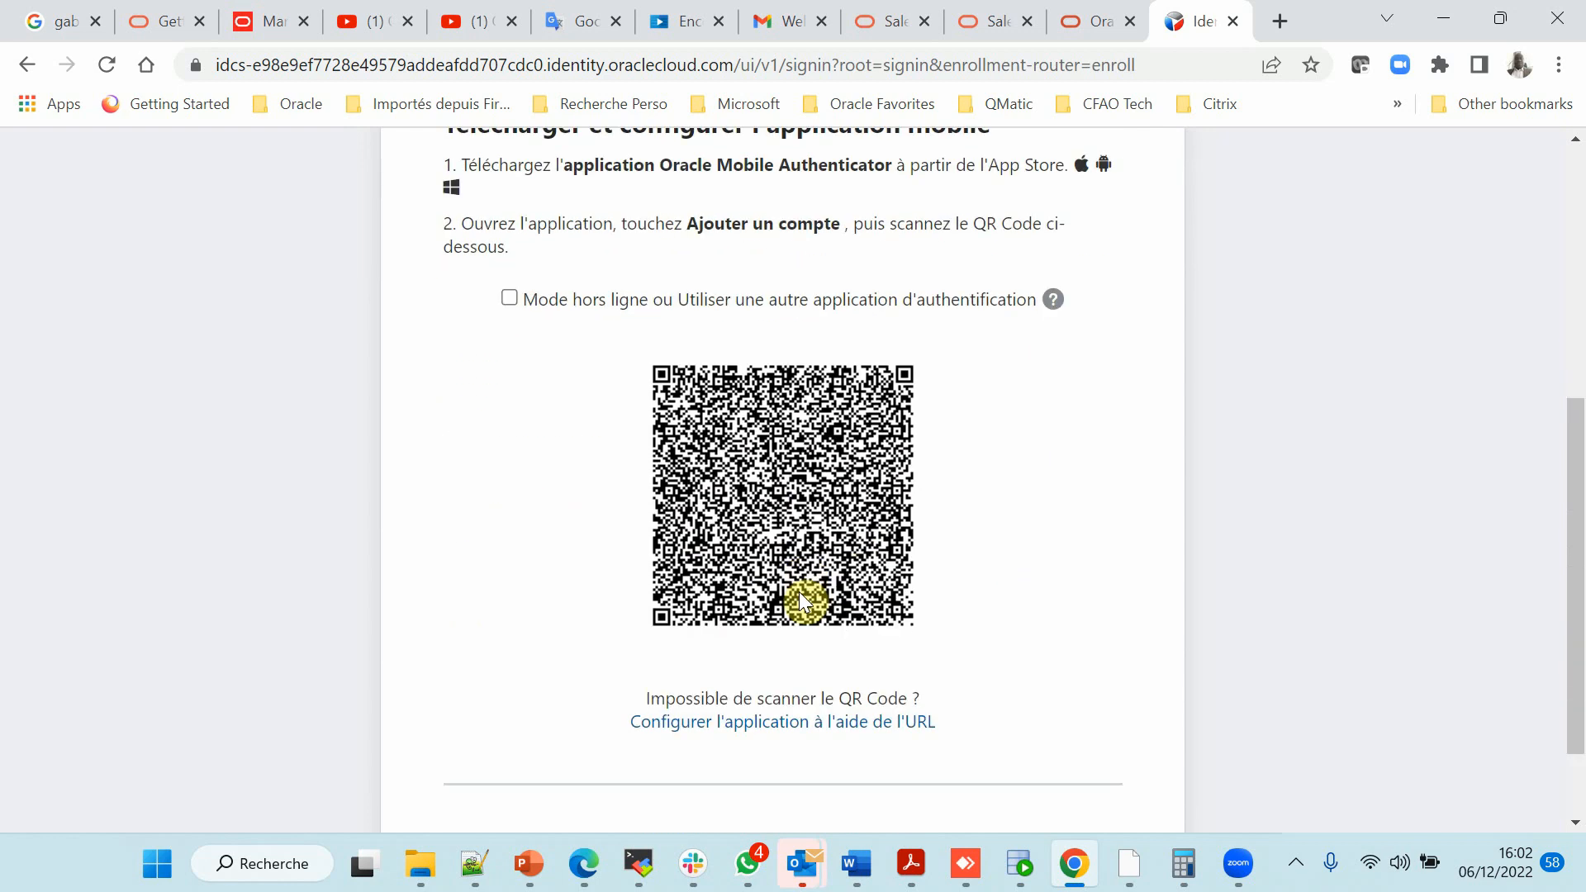
click(965, 863)
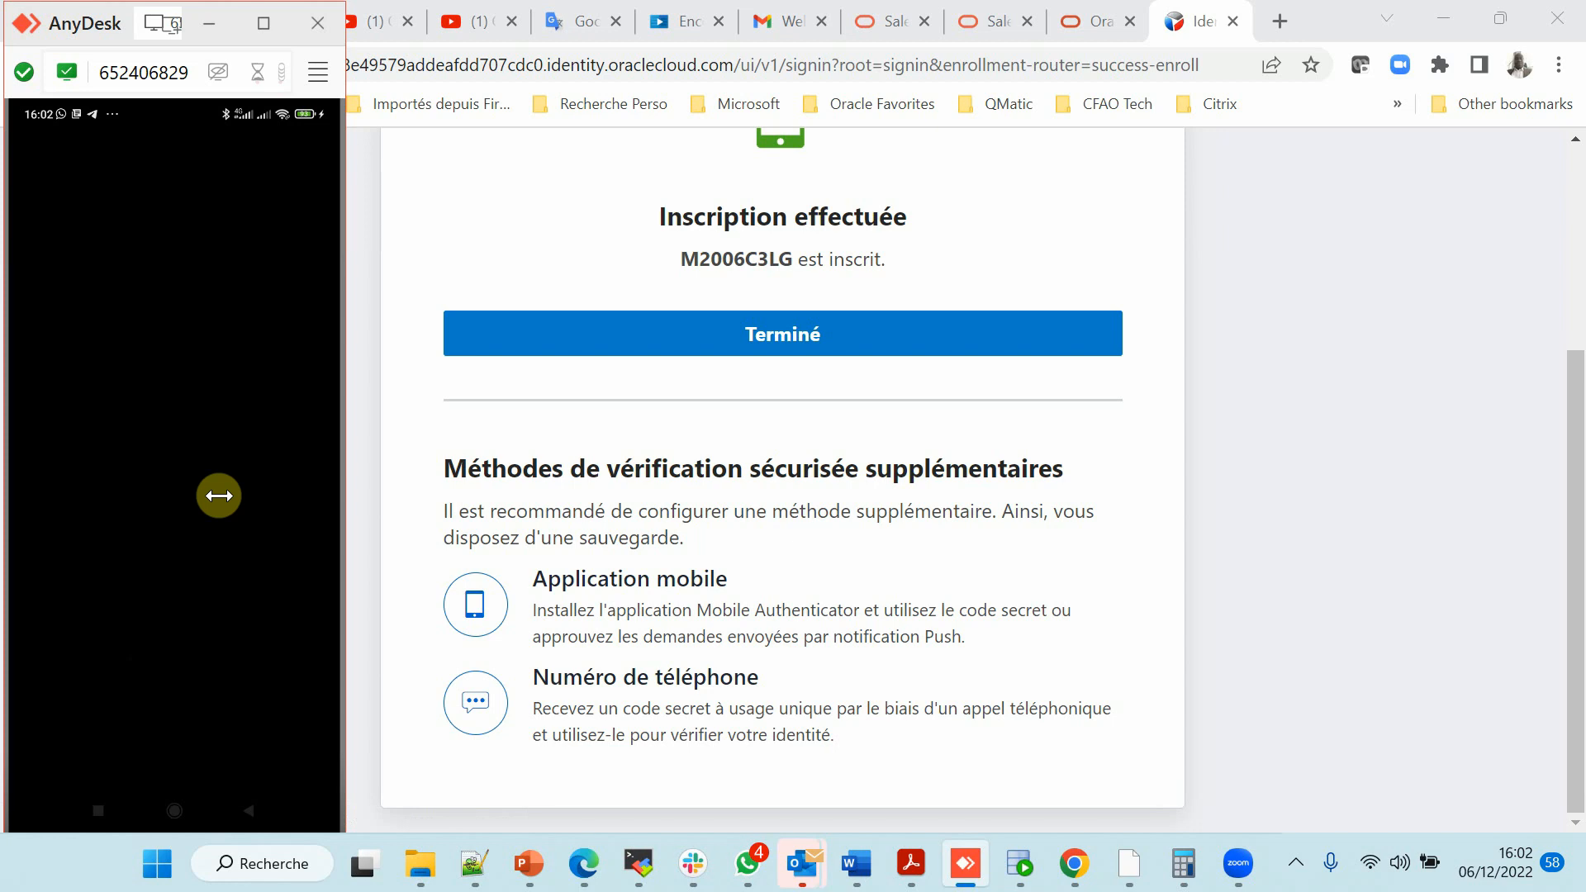
scroll(908, 429, up, 3)
click(826, 646)
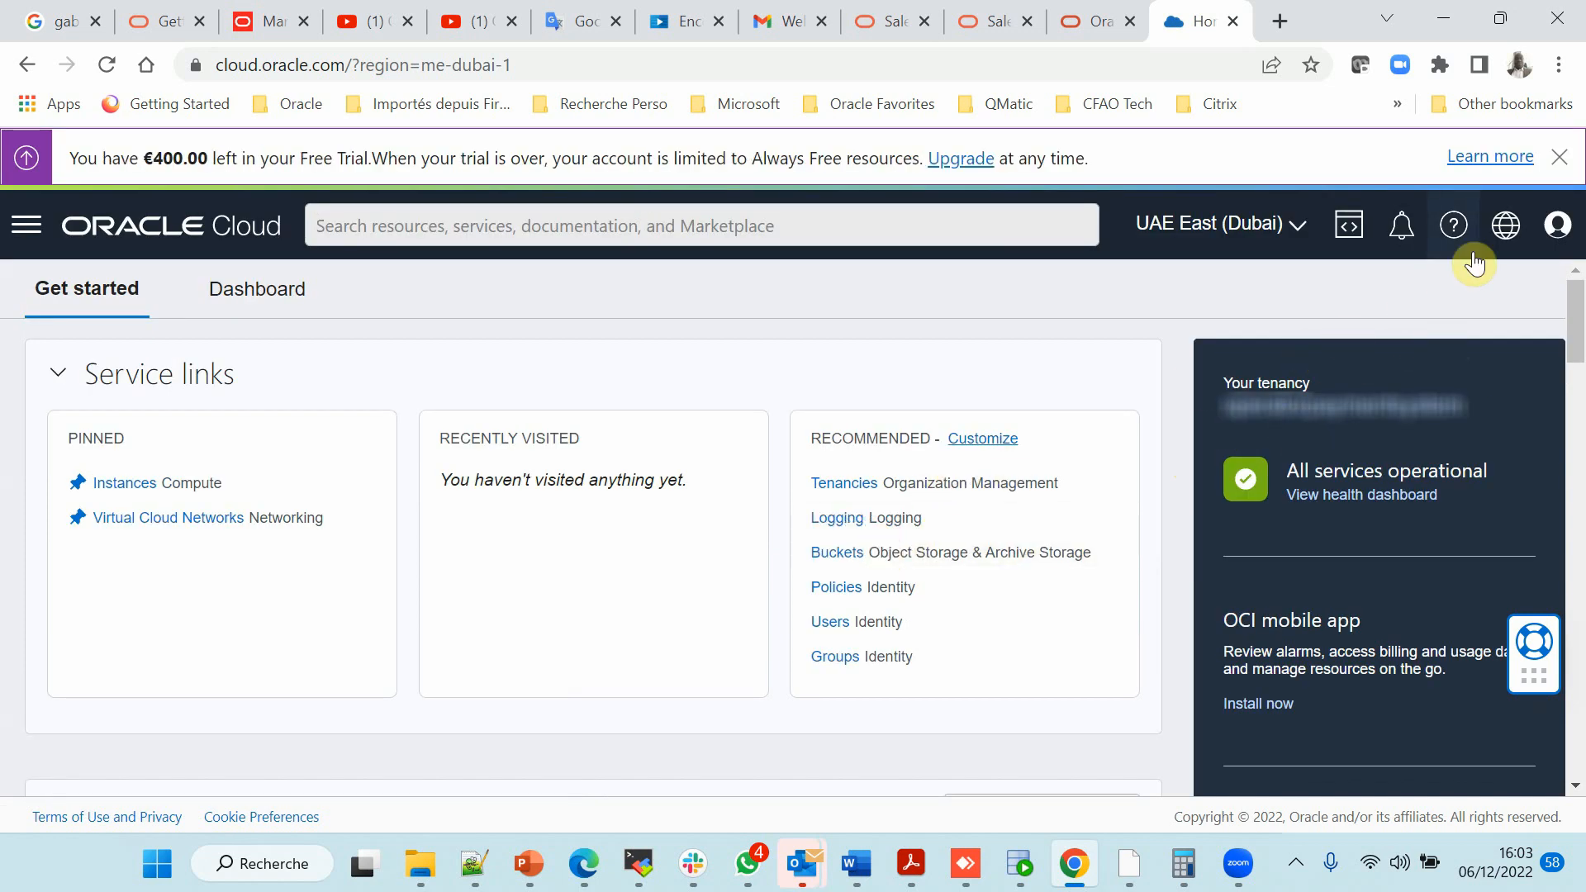
Sign out of the Oracle Cloud console and bring up the AnyDesk session for the phone
click(1555, 225)
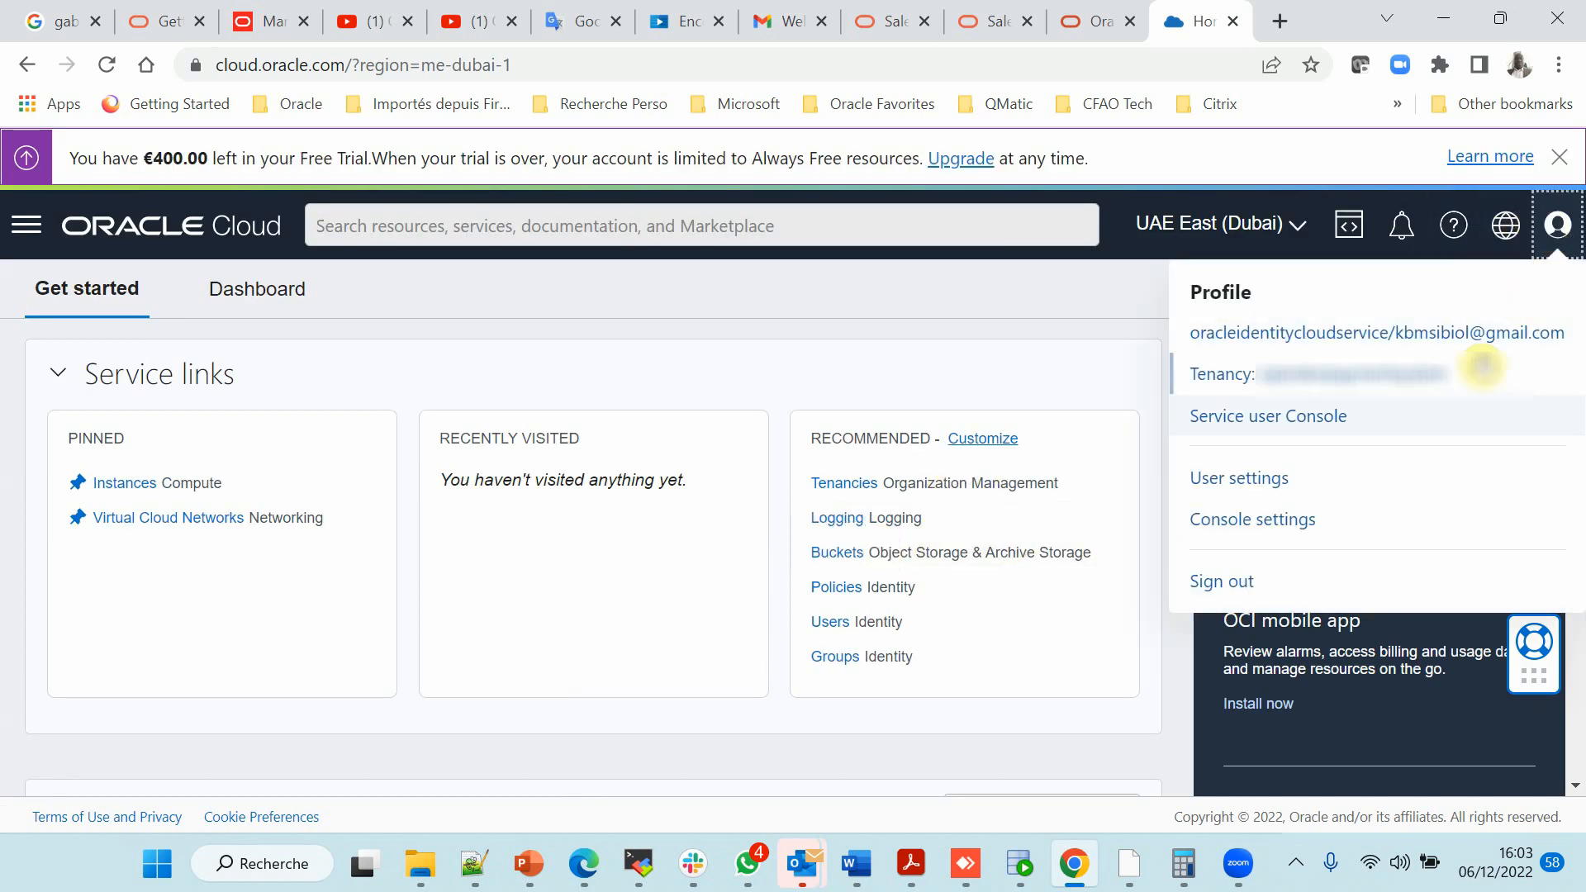
click(1264, 583)
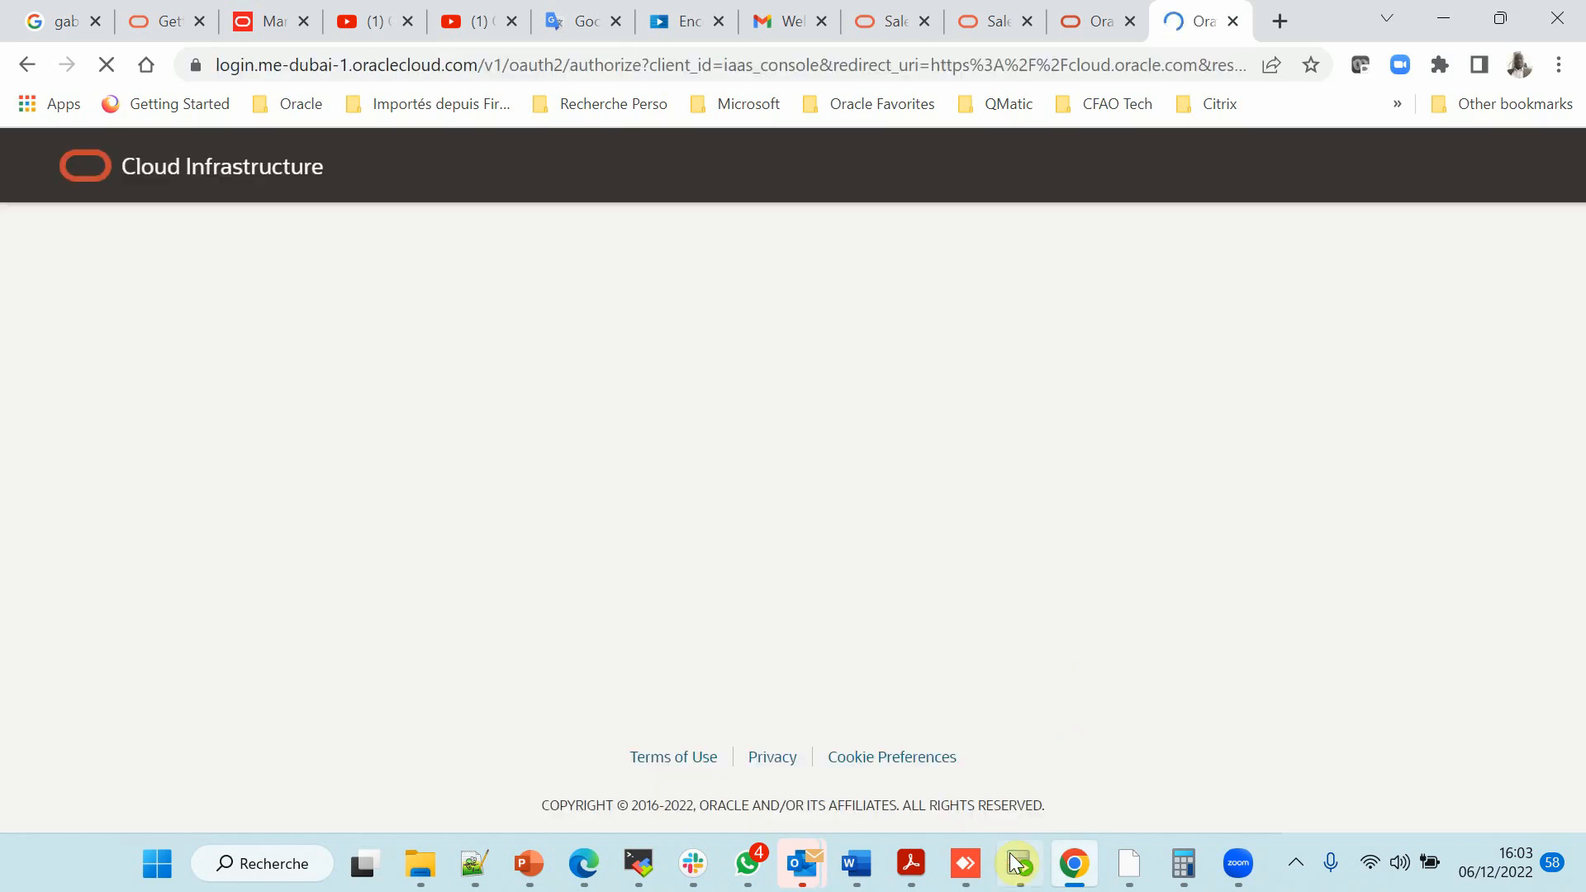
click(983, 864)
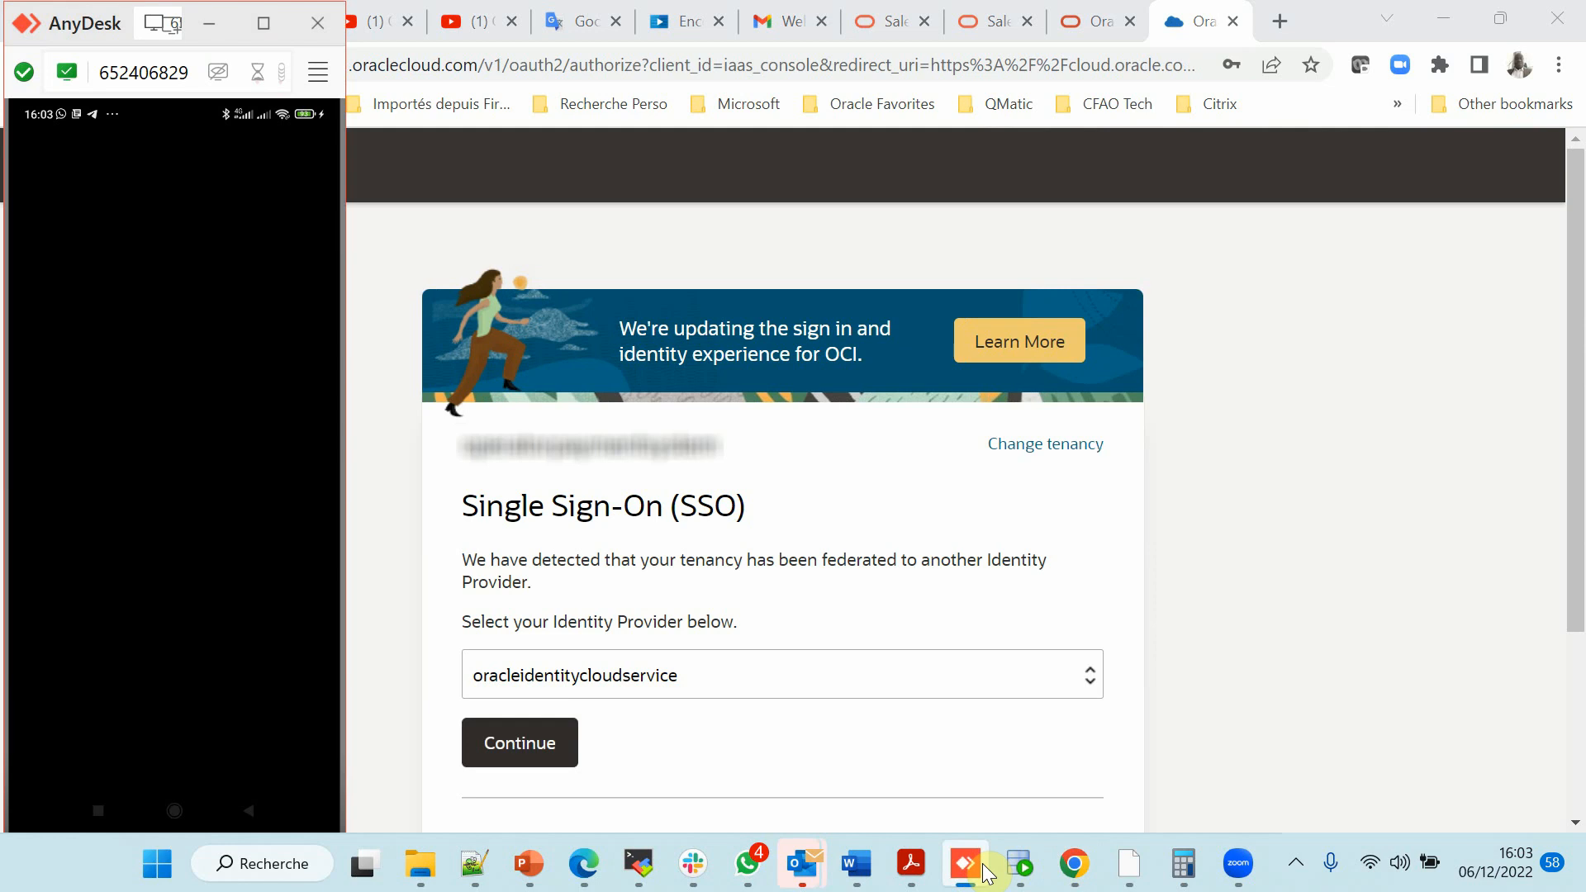
Sign in through oracleidentitycloudservice with the saved username and password, and bring up the AnyDesk phone session for the notification approval
click(529, 747)
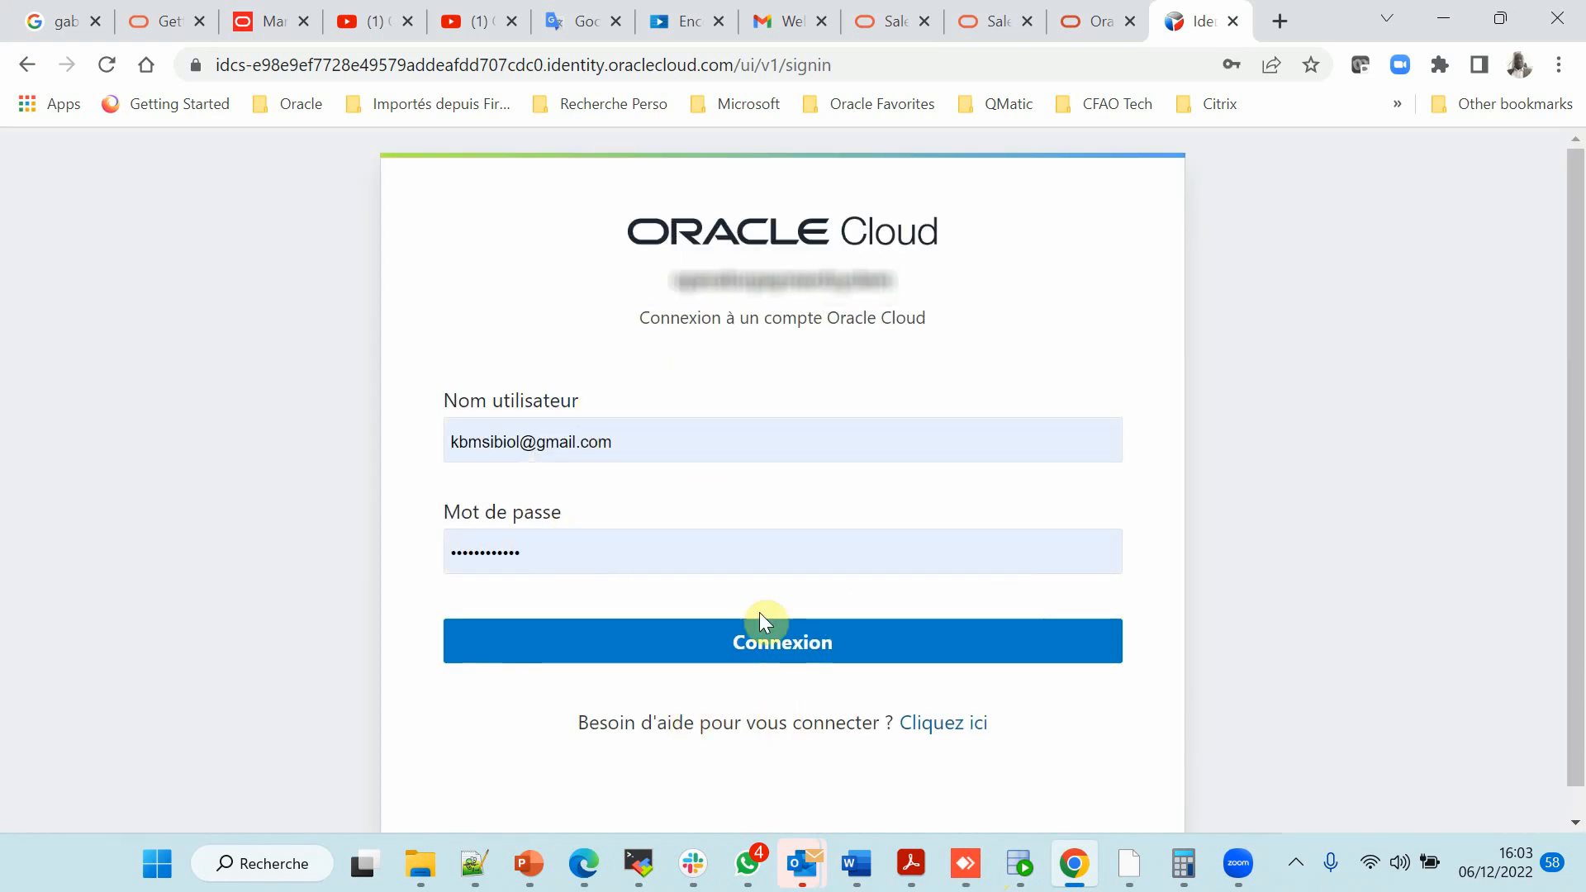
click(813, 646)
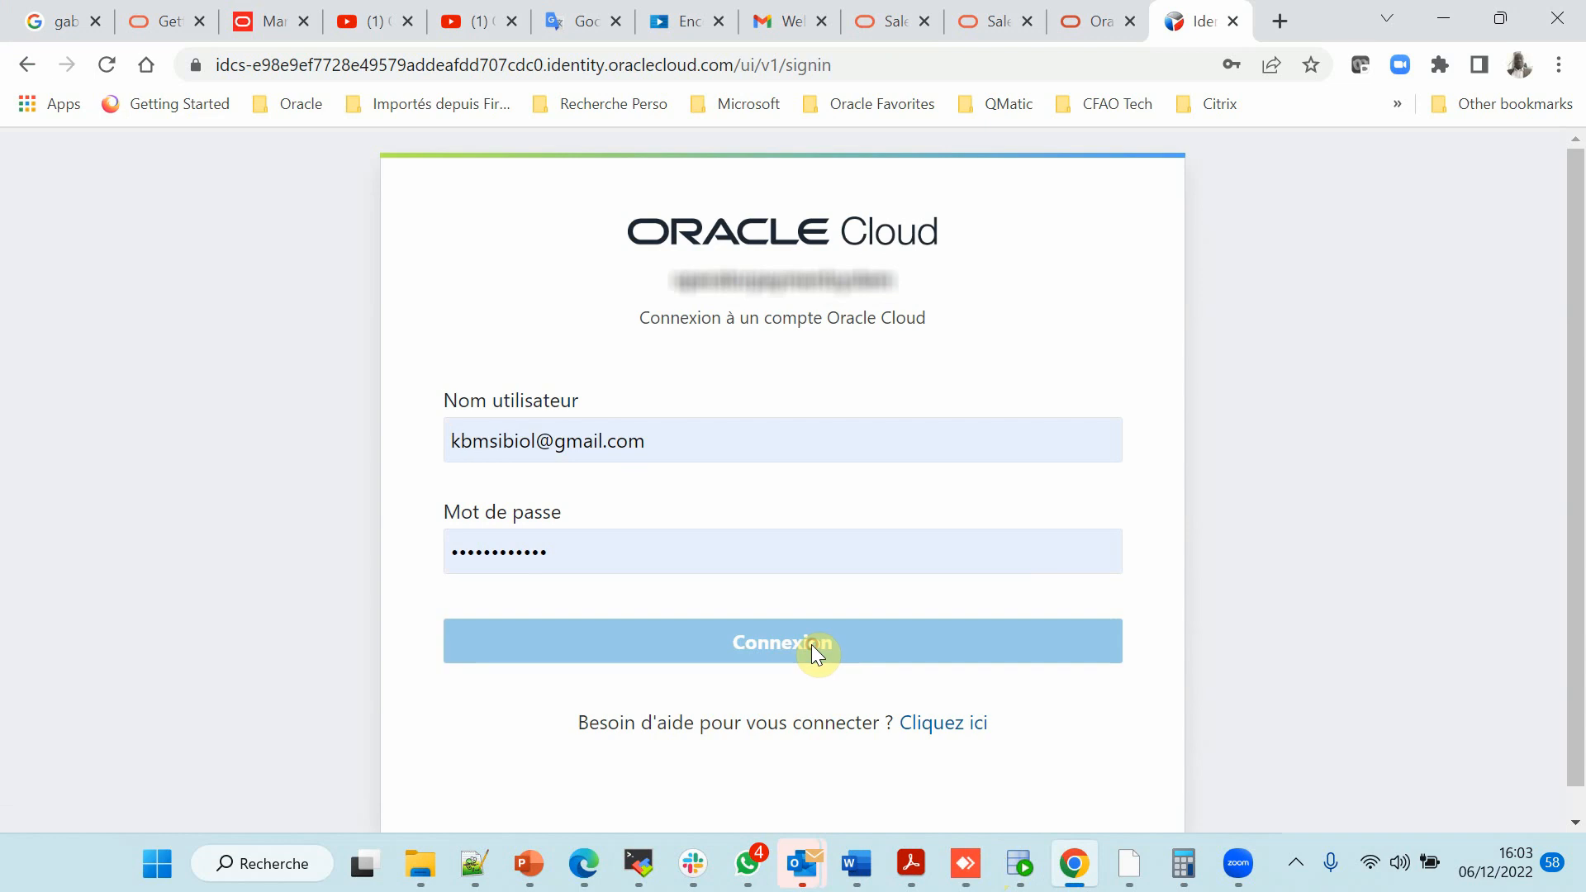
click(790, 662)
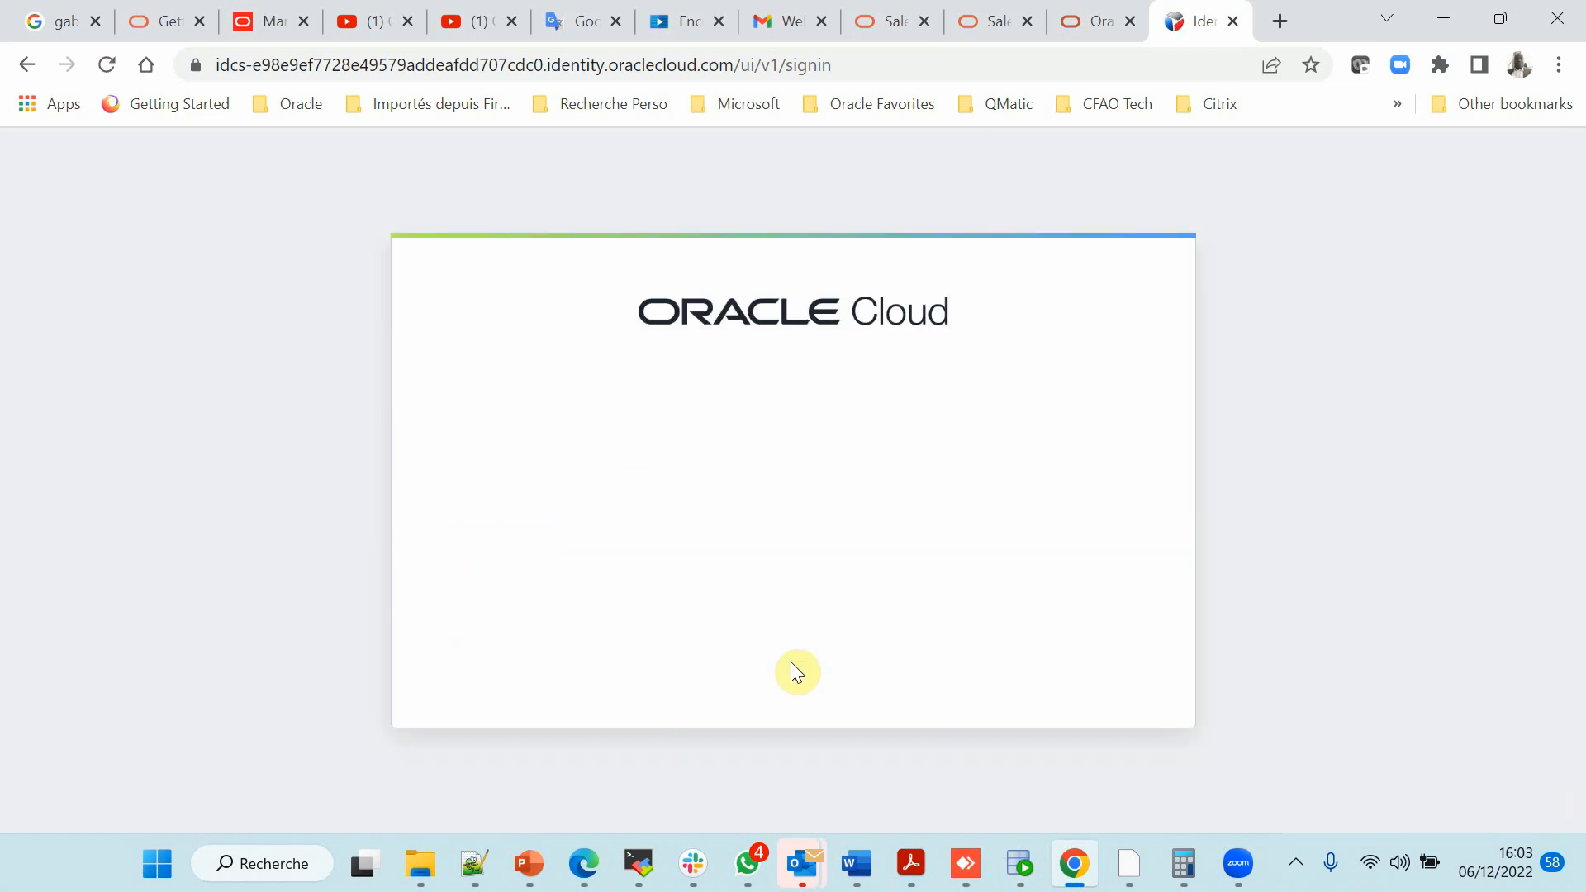
scroll(802, 653, down, 1)
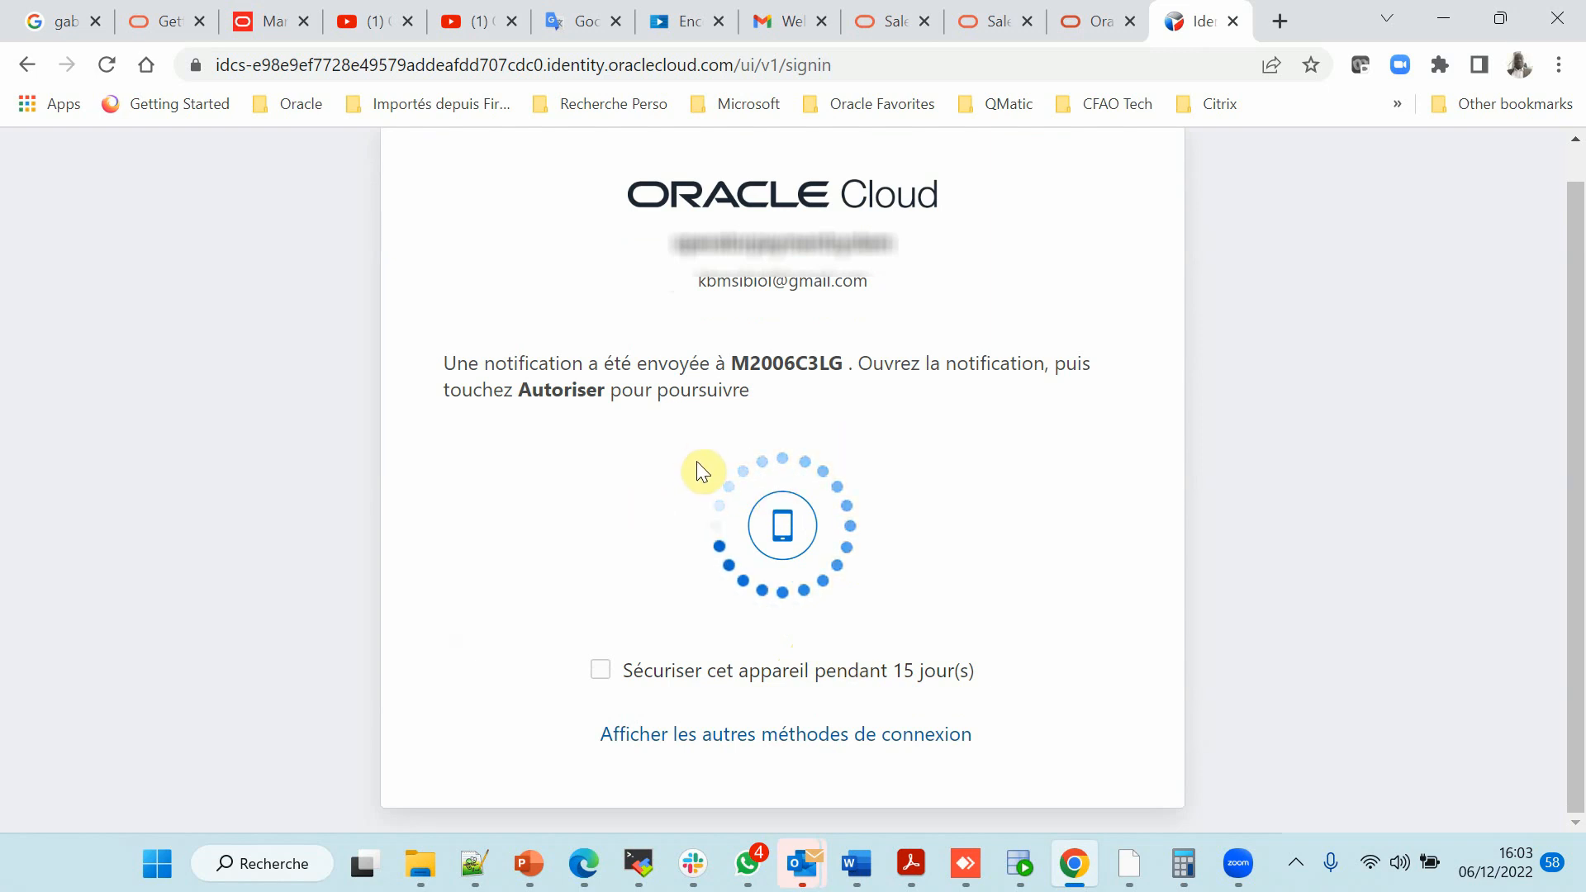
click(965, 864)
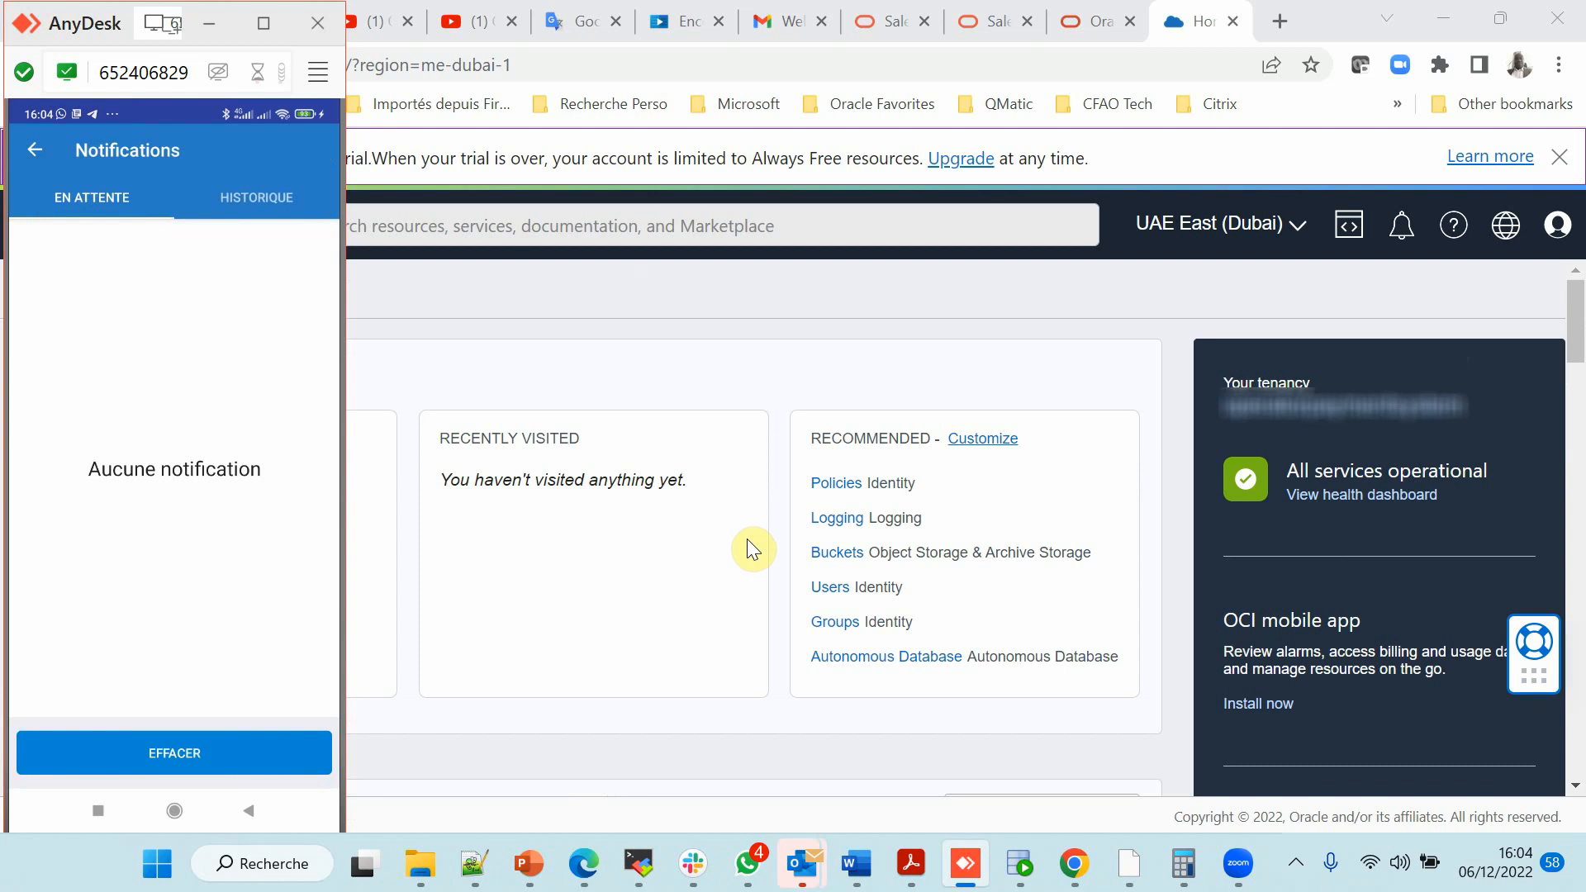
Sign out of the console and sign in again through oracleidentitycloudservice with the saved credentials
click(1558, 226)
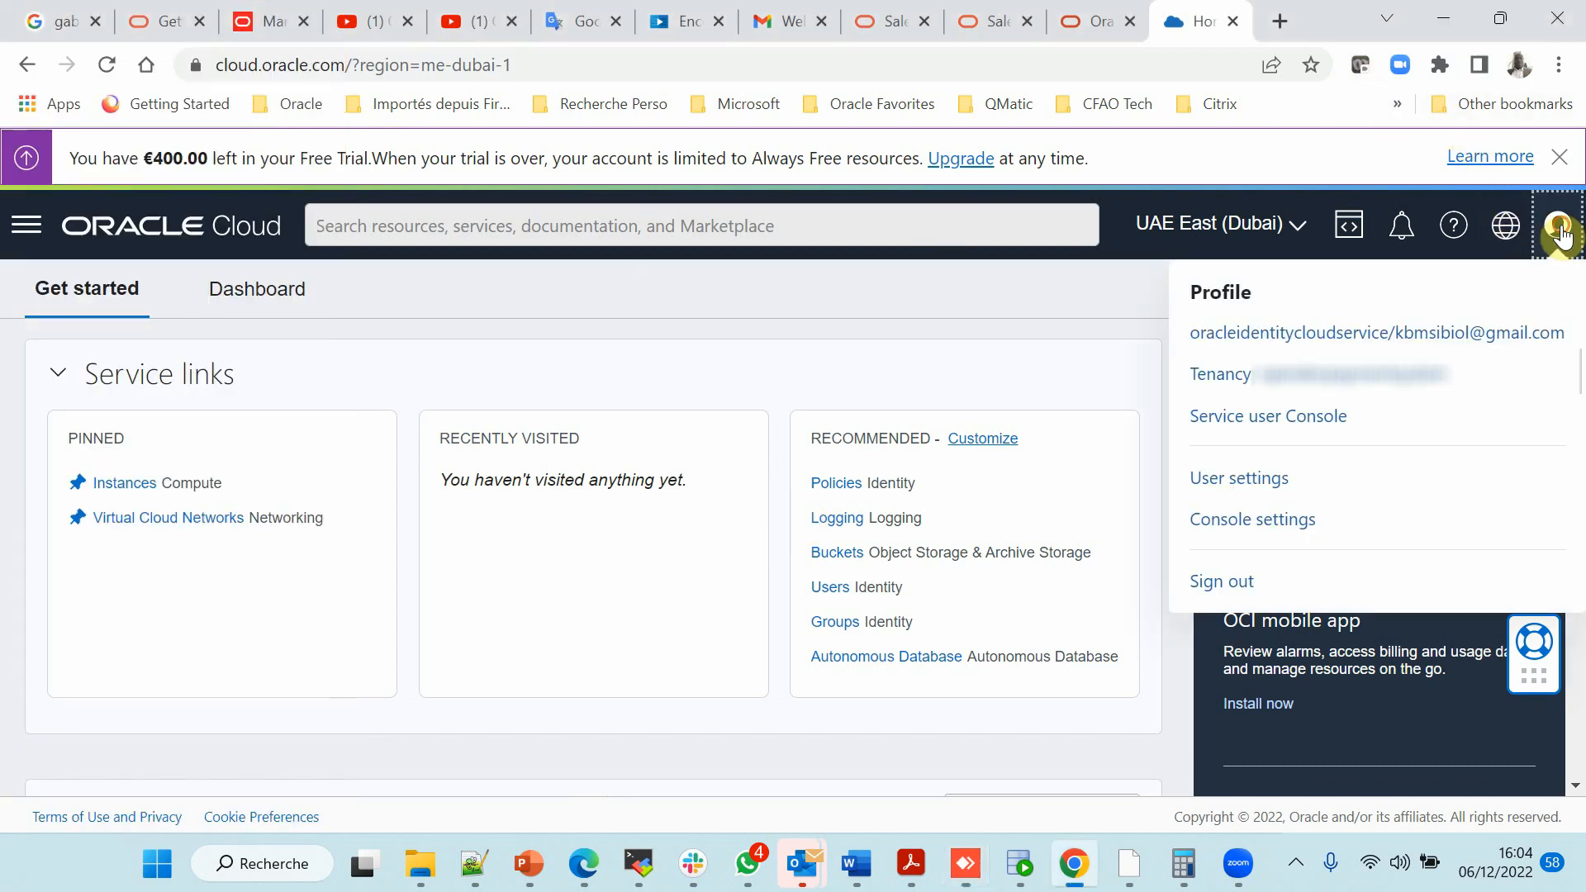
click(1247, 583)
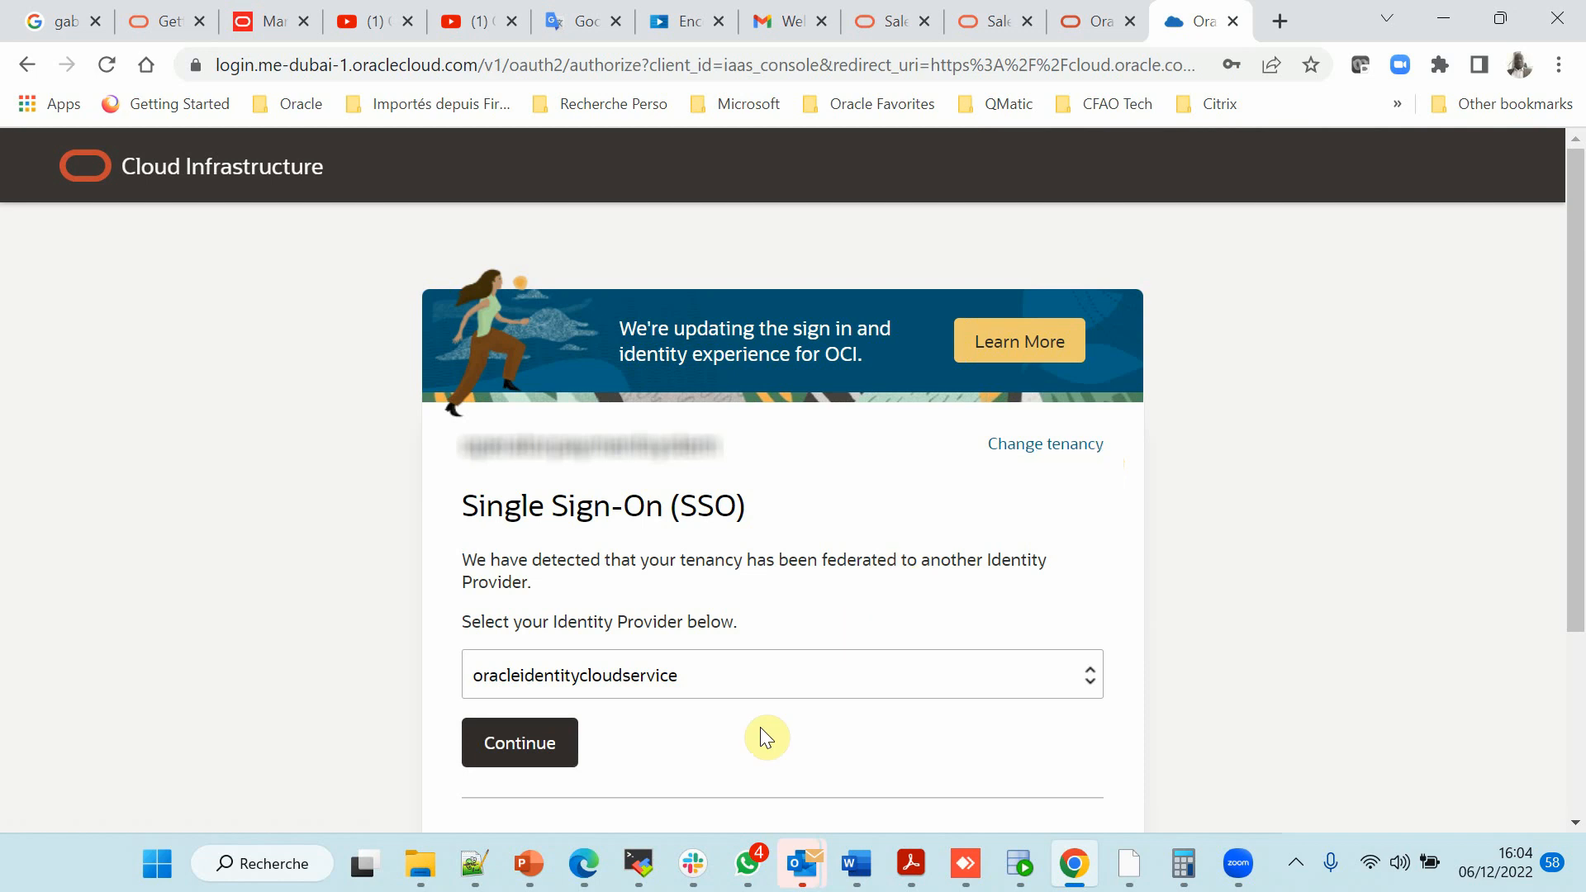
click(753, 690)
click(752, 694)
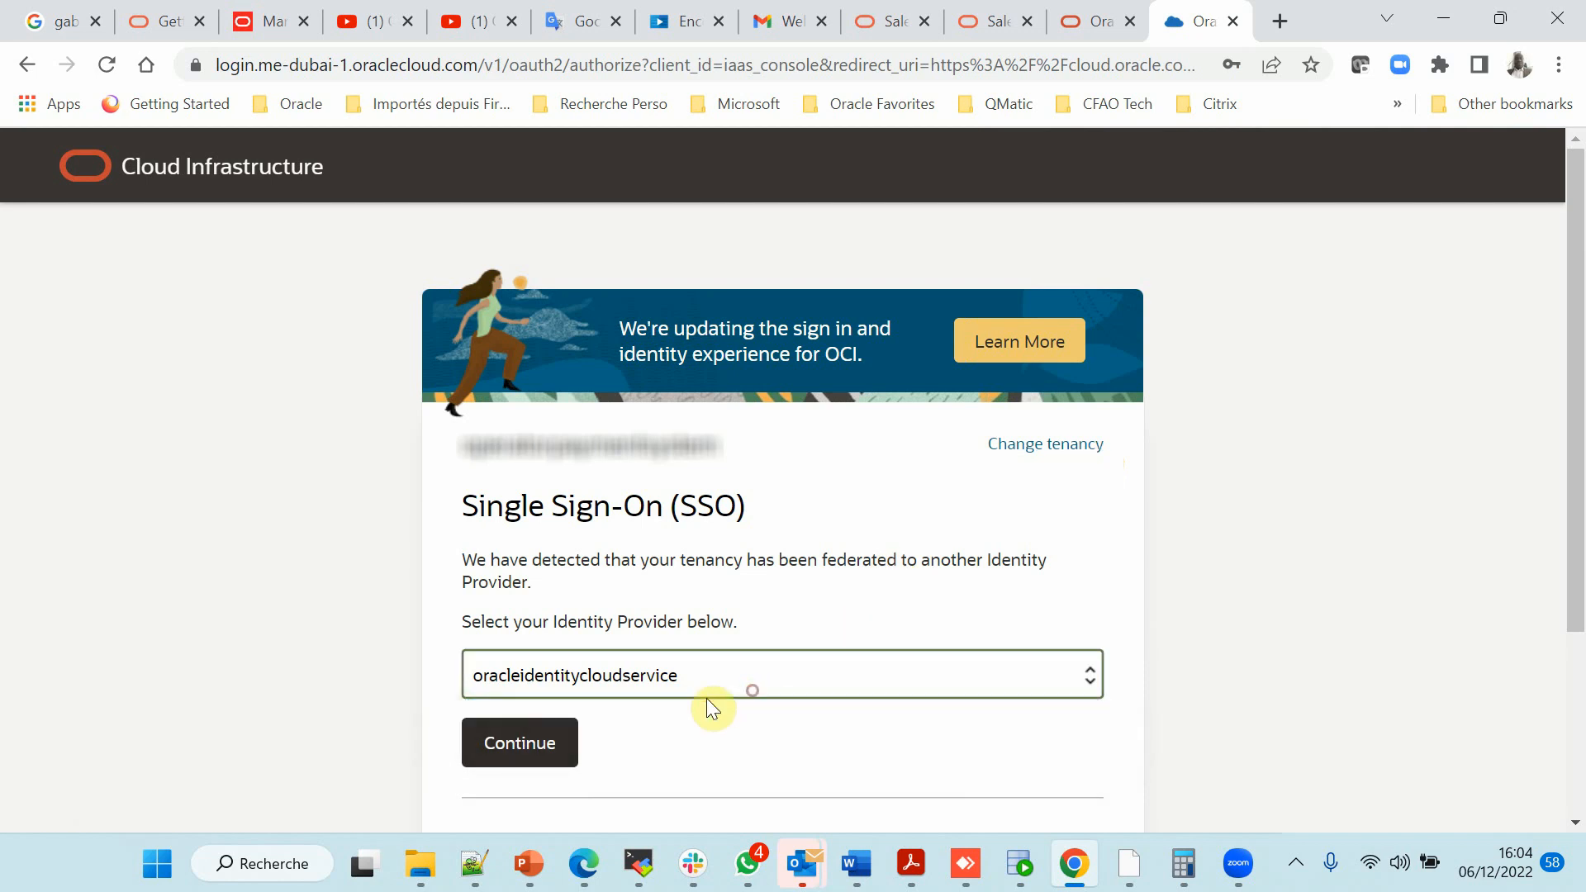
click(538, 752)
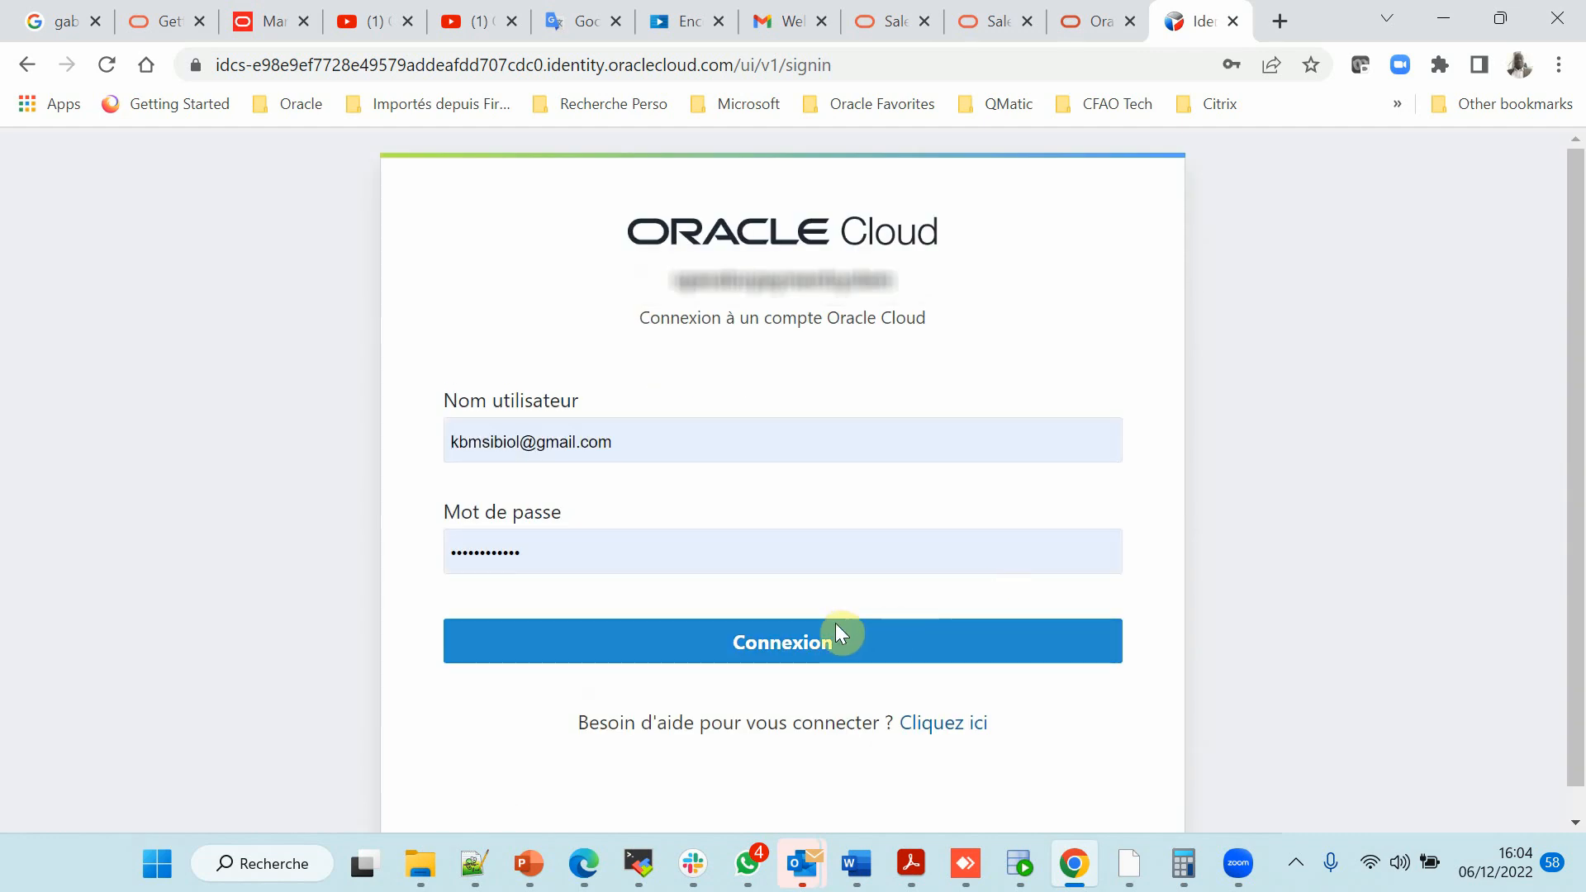
click(818, 646)
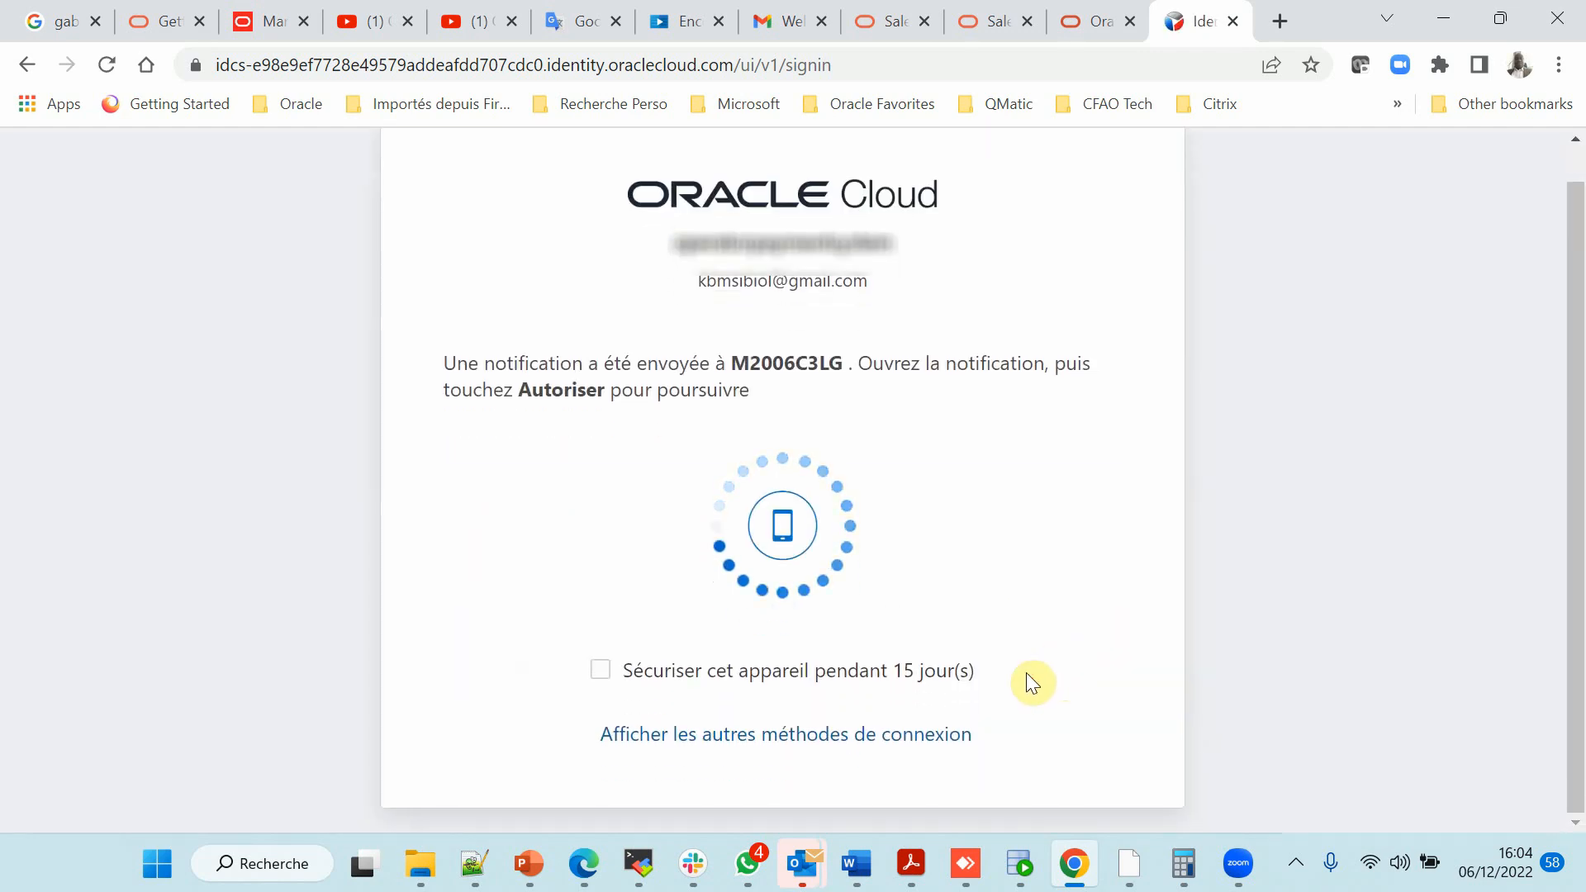
Show the other sign-in methods and choose Adresse électronique to have the passcode sent by e-mail
click(846, 737)
scroll(985, 666, down, 3)
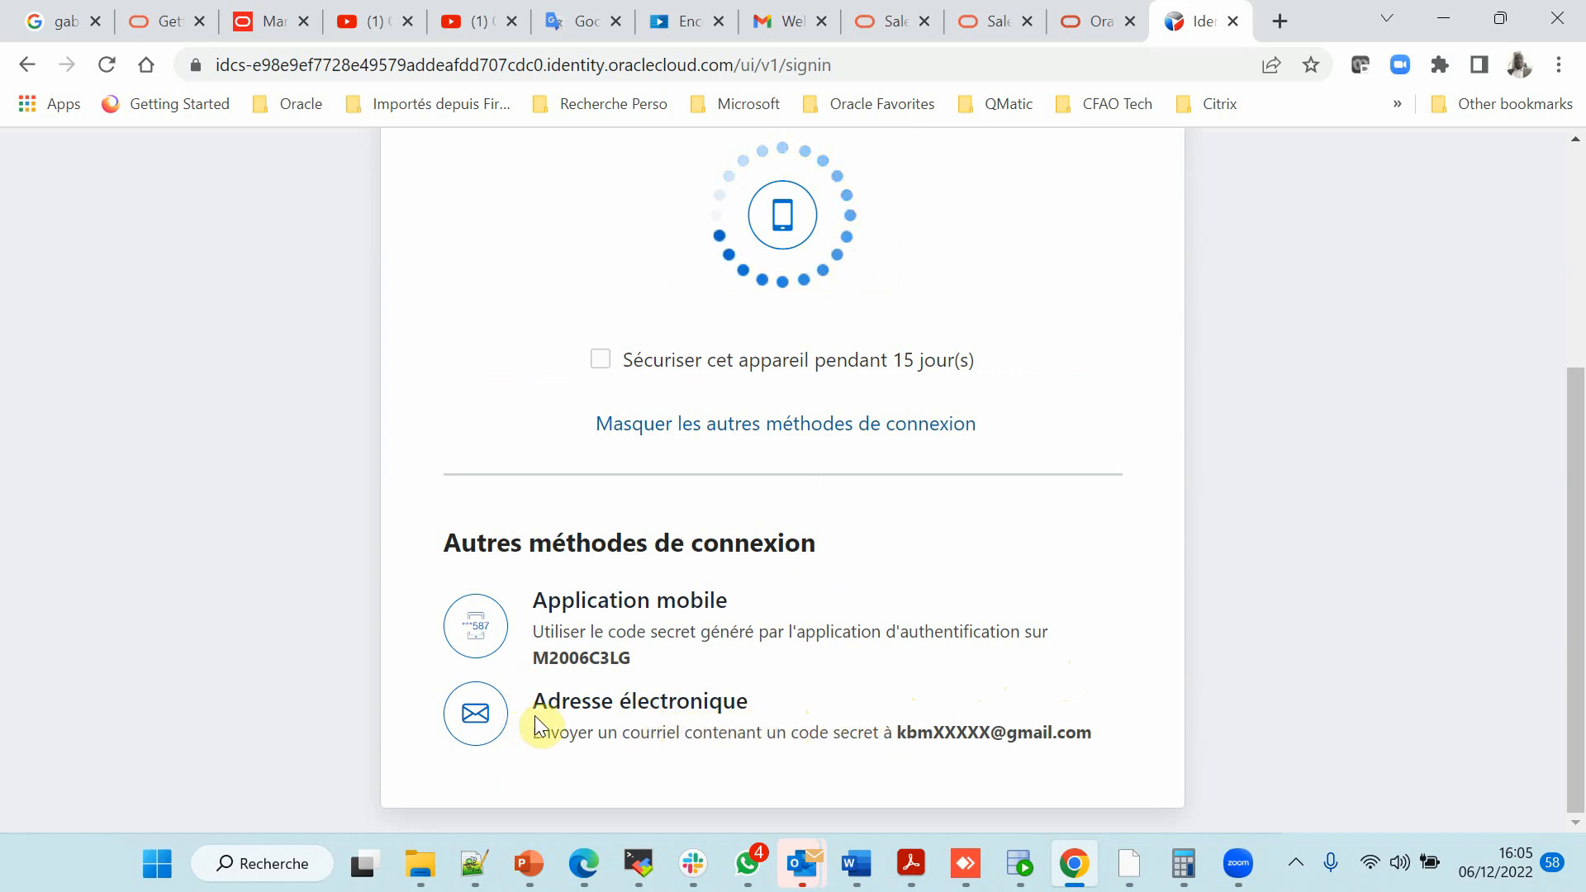
click(479, 717)
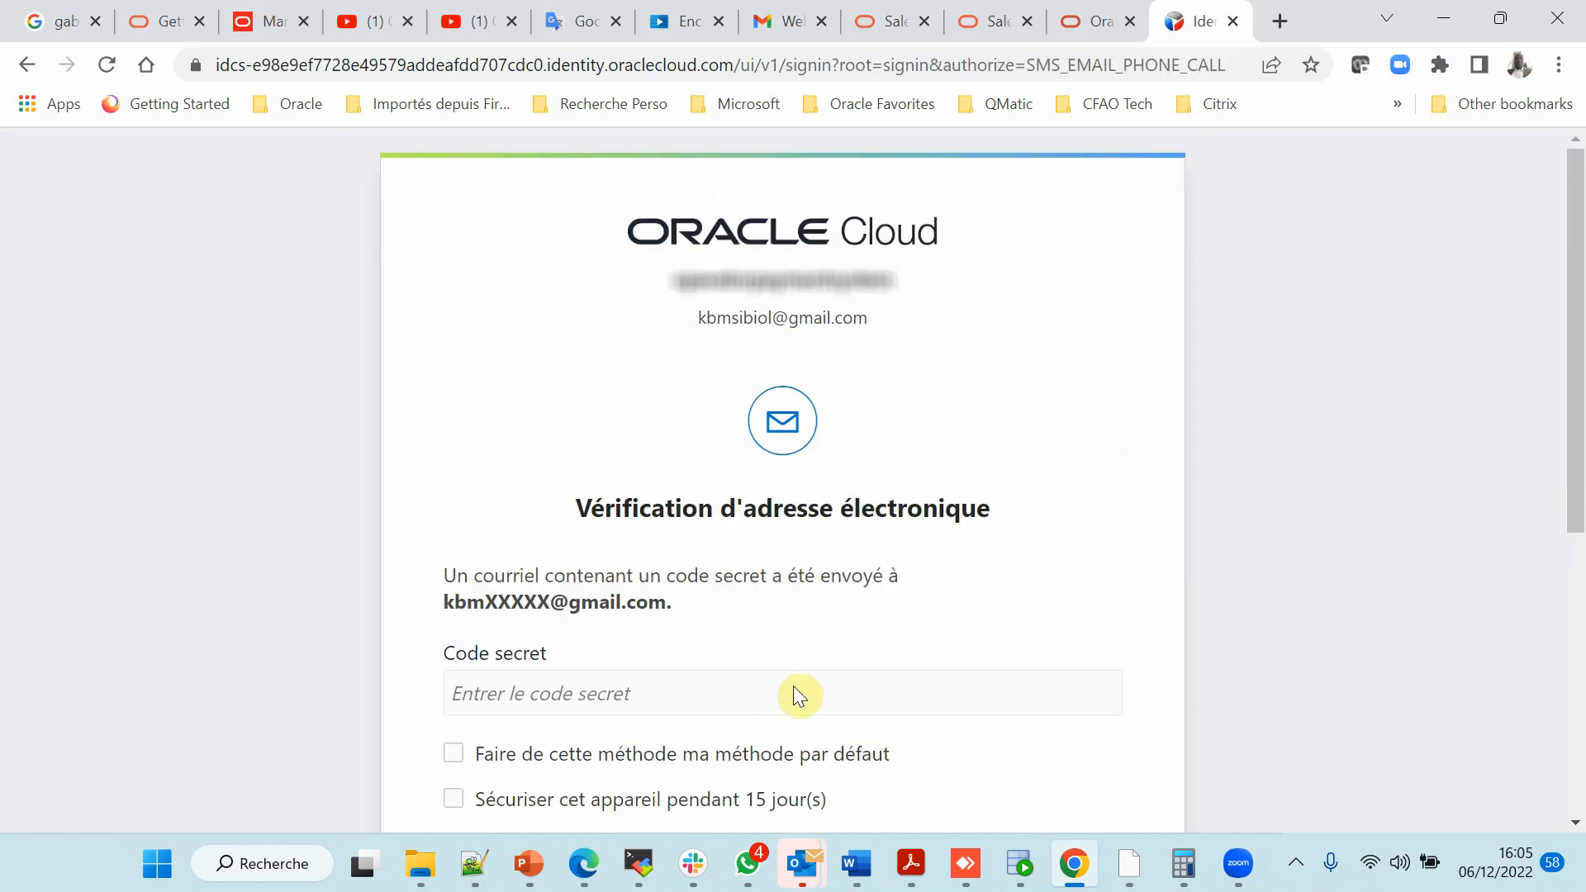
scroll(793, 685, down, 3)
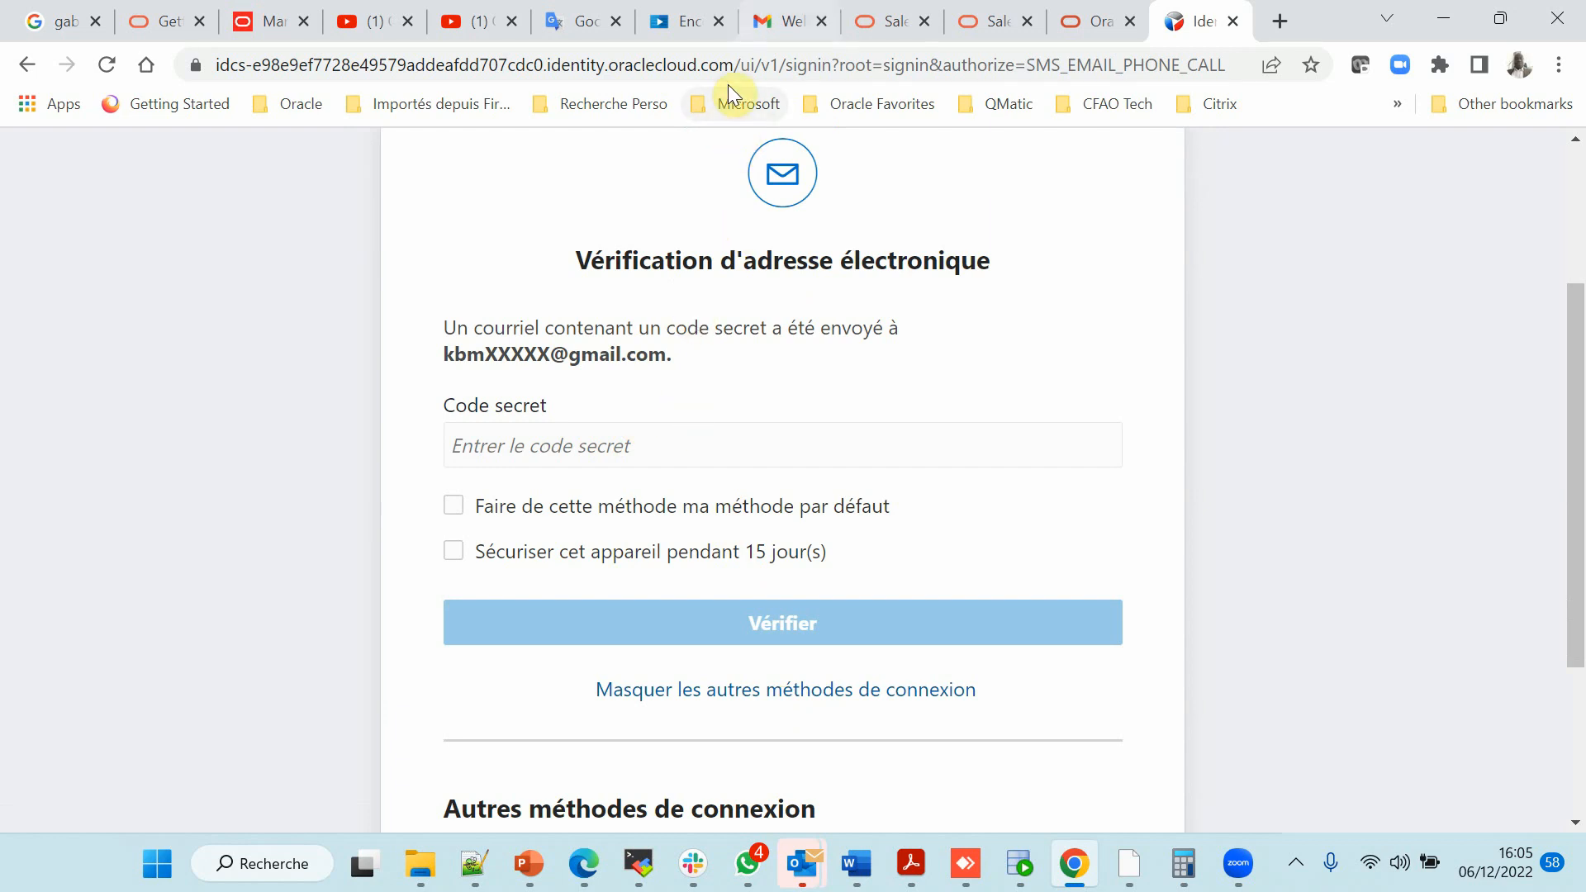
In the Gmail inbox, open the newest One-Time Passcode message from Oracle and copy its passcode
click(775, 18)
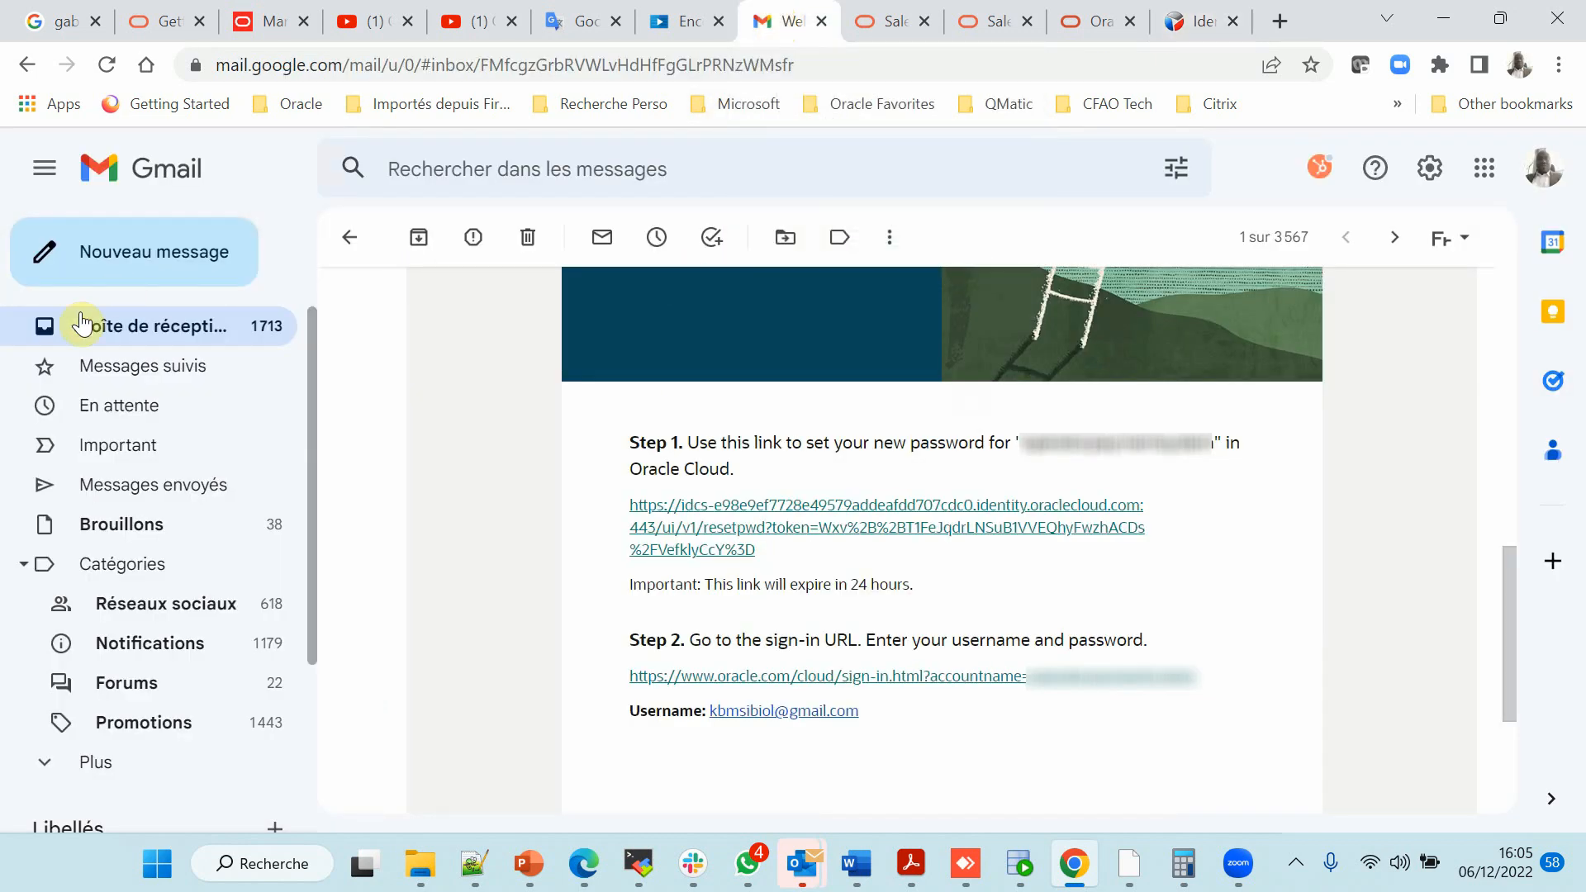
click(125, 325)
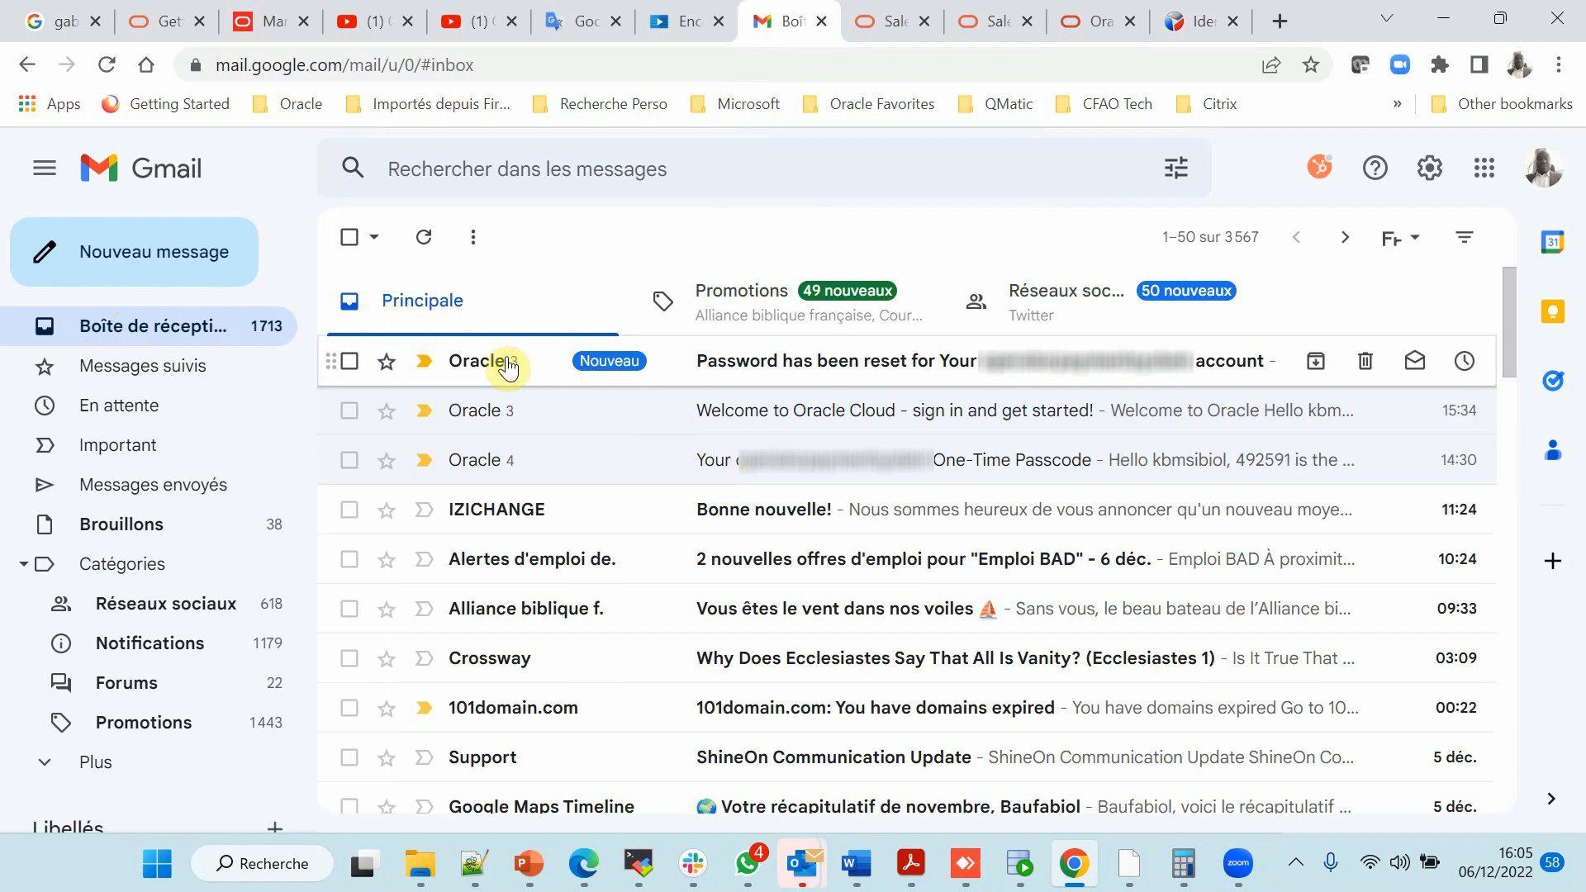
click(502, 361)
click(152, 330)
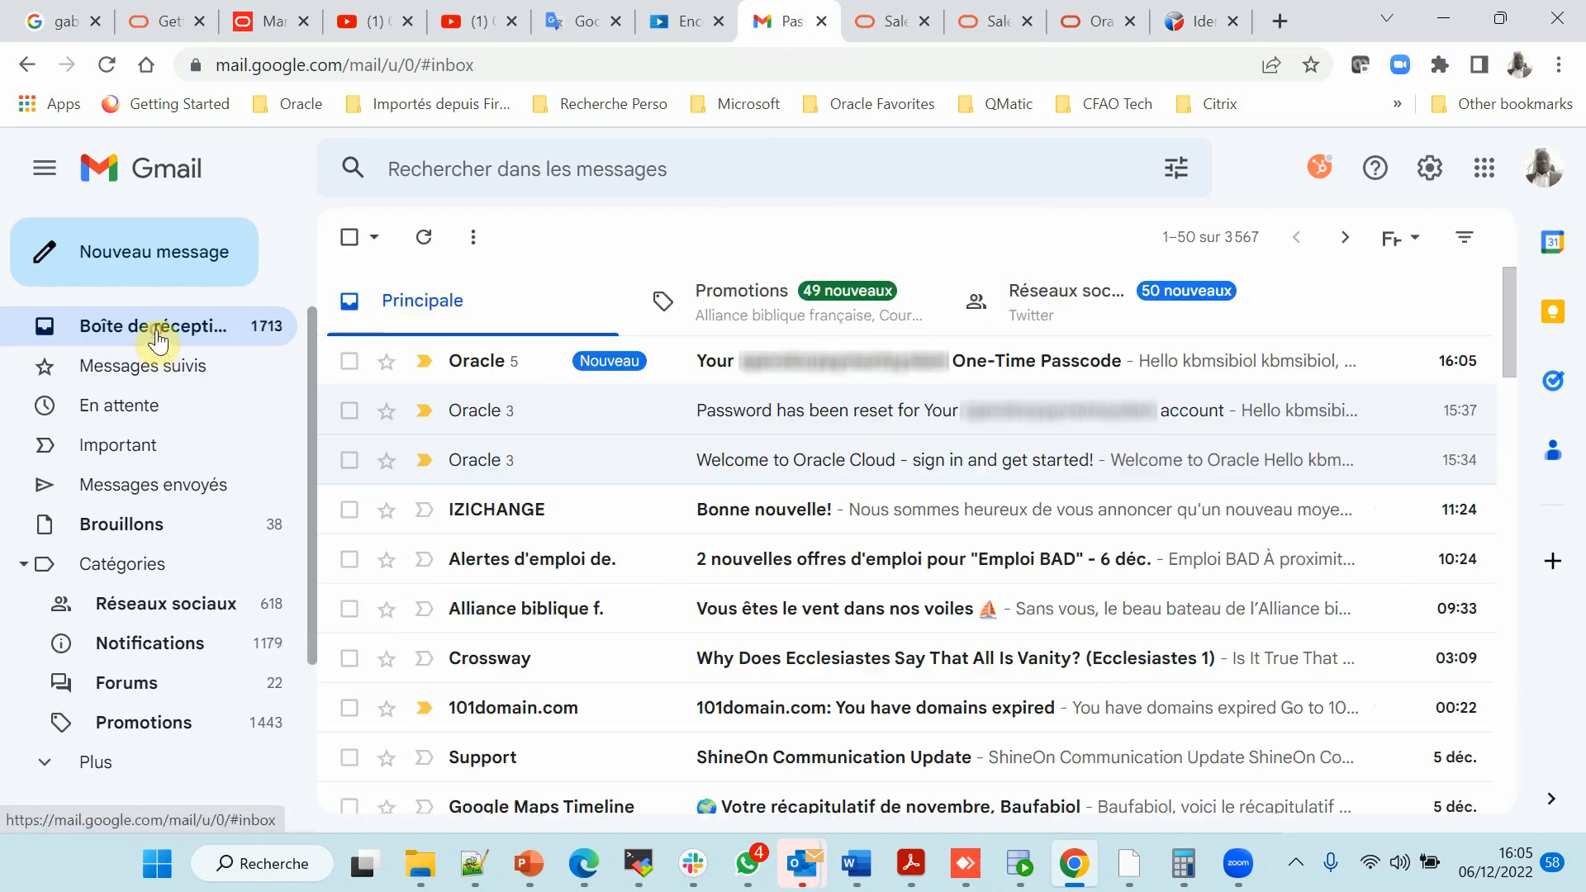
click(483, 370)
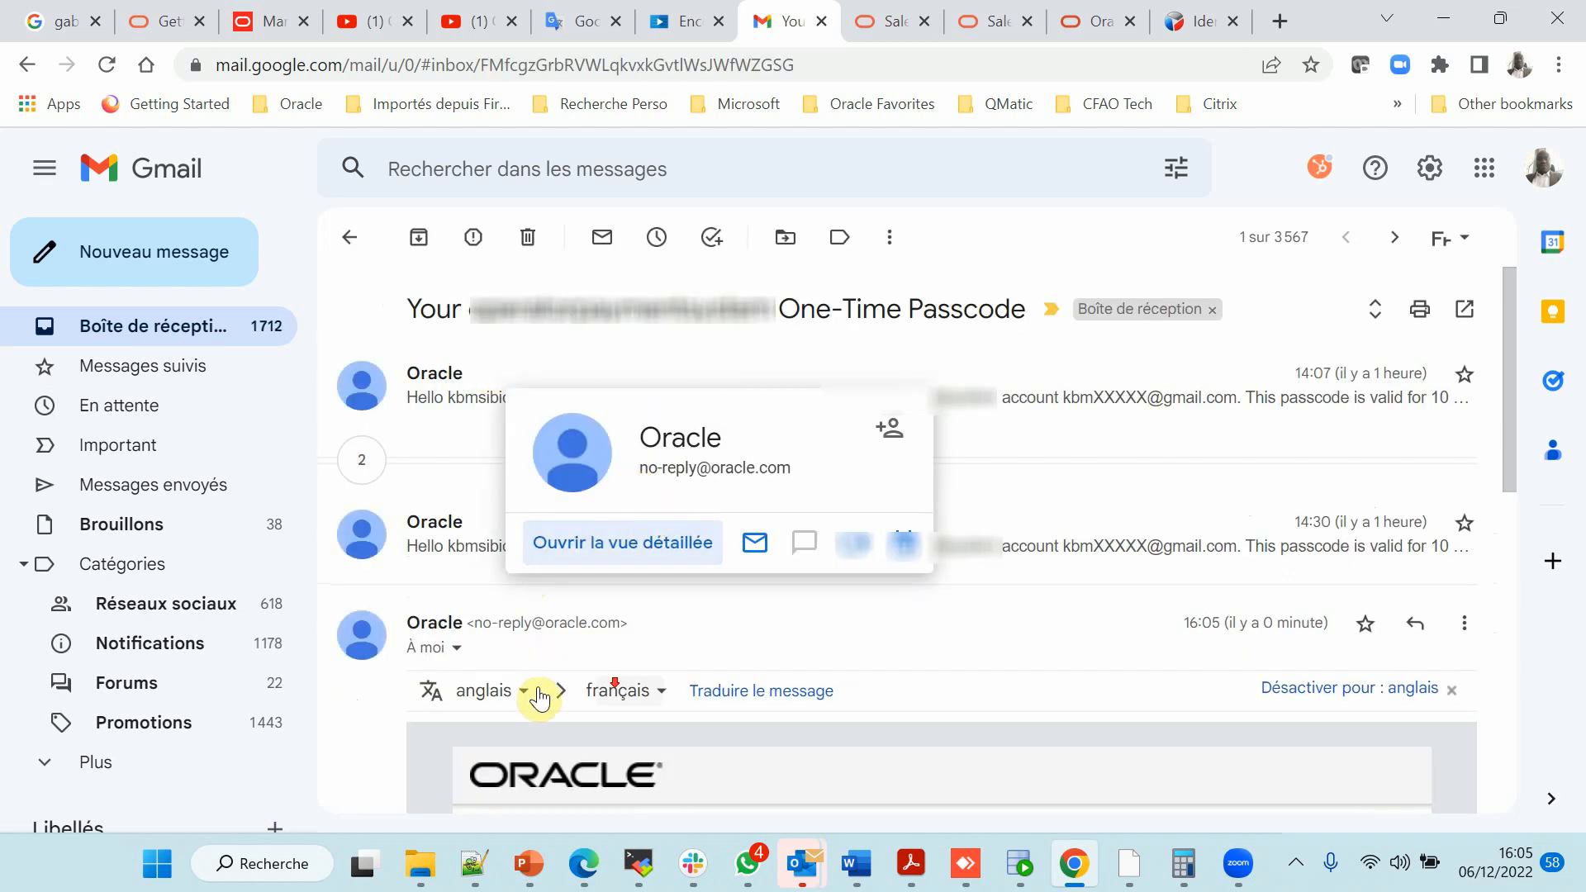
scroll(607, 698, down, 4)
double_click(502, 519)
right_click(504, 518)
click(572, 545)
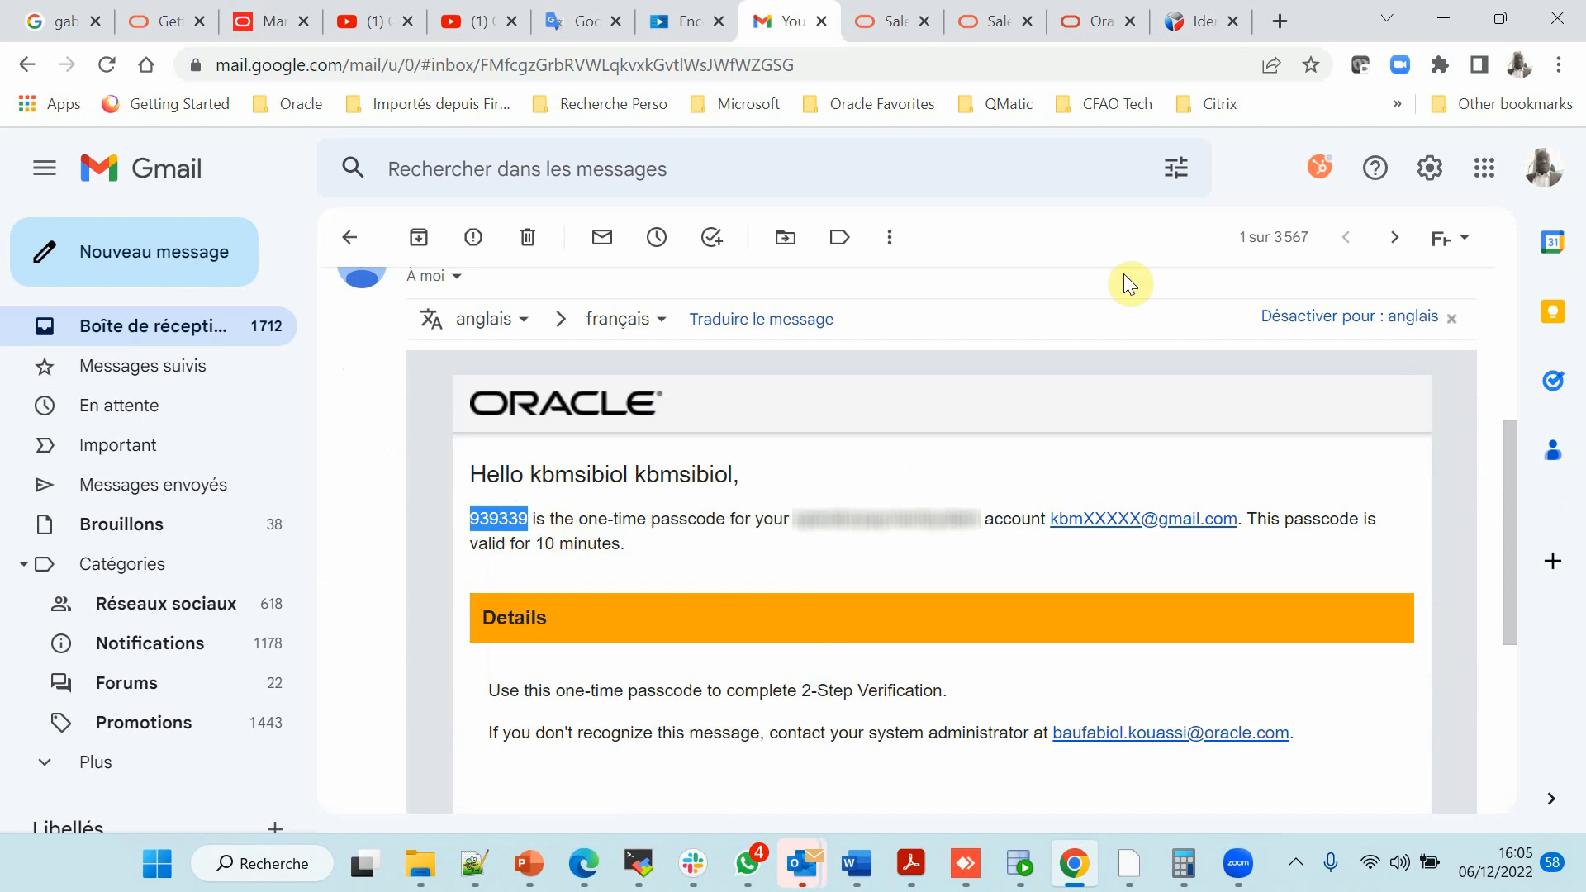
Return to the Oracle sign-in page, paste the e-mailed verification code into Code secret and verify it
click(1202, 22)
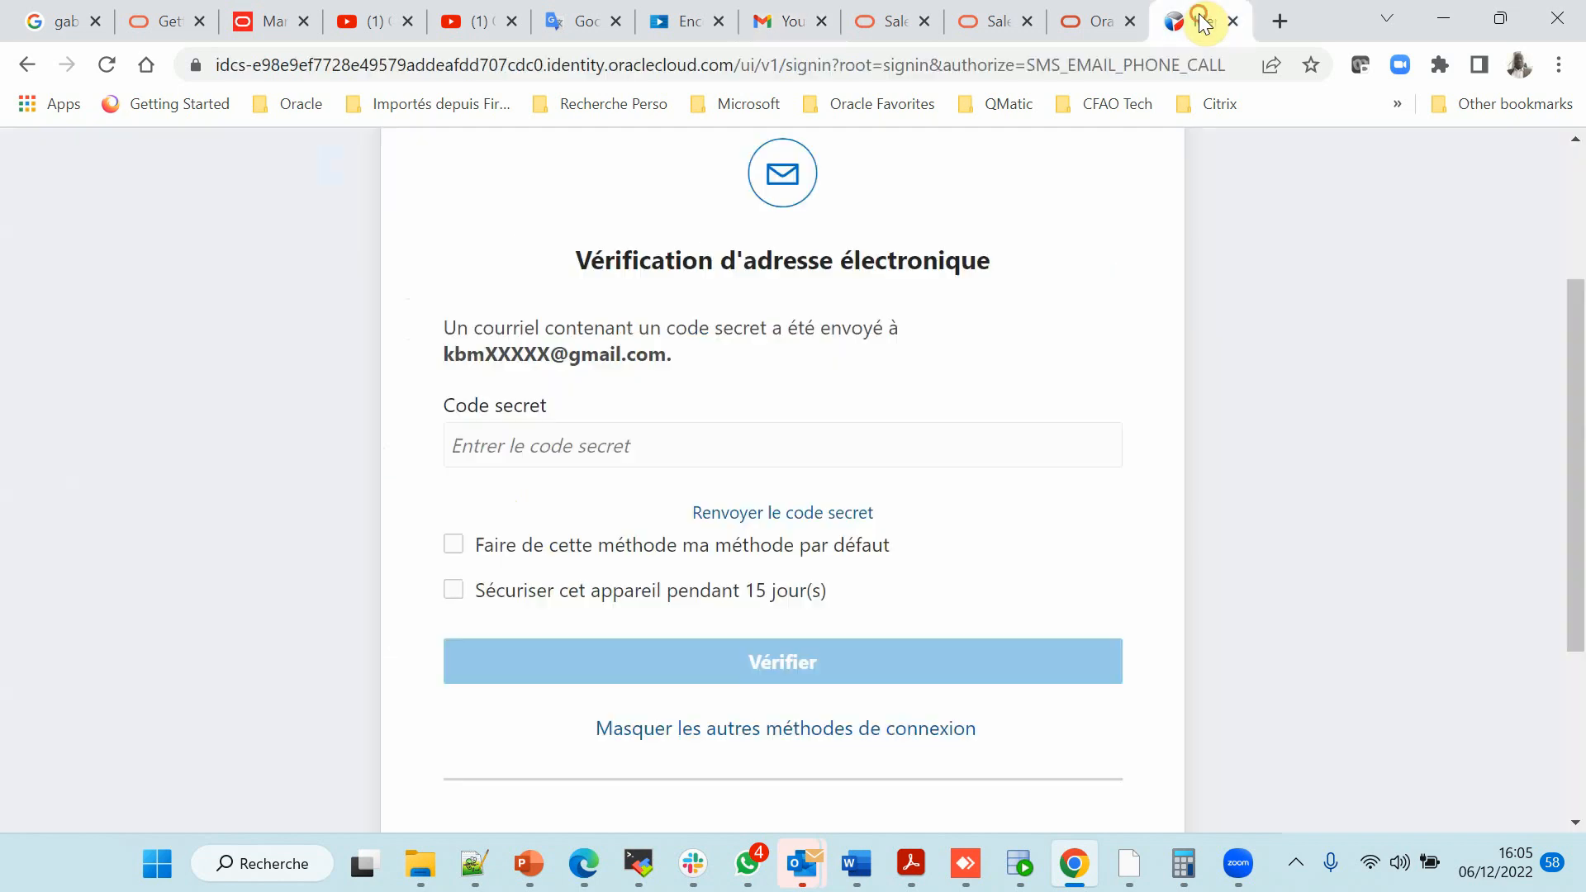
right_click(592, 429)
click(681, 279)
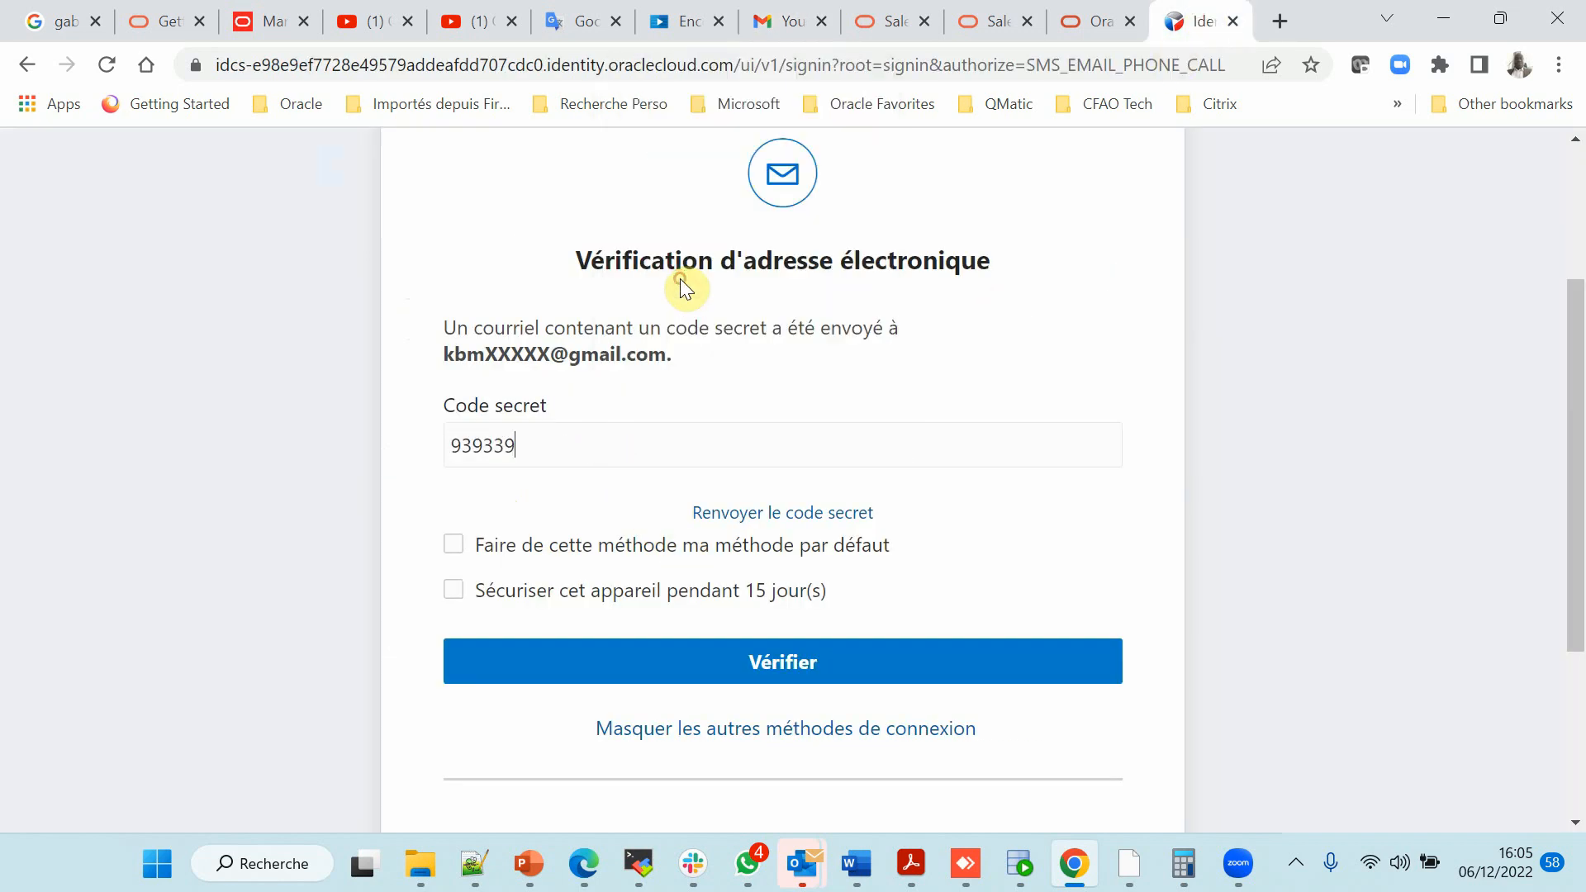
click(647, 666)
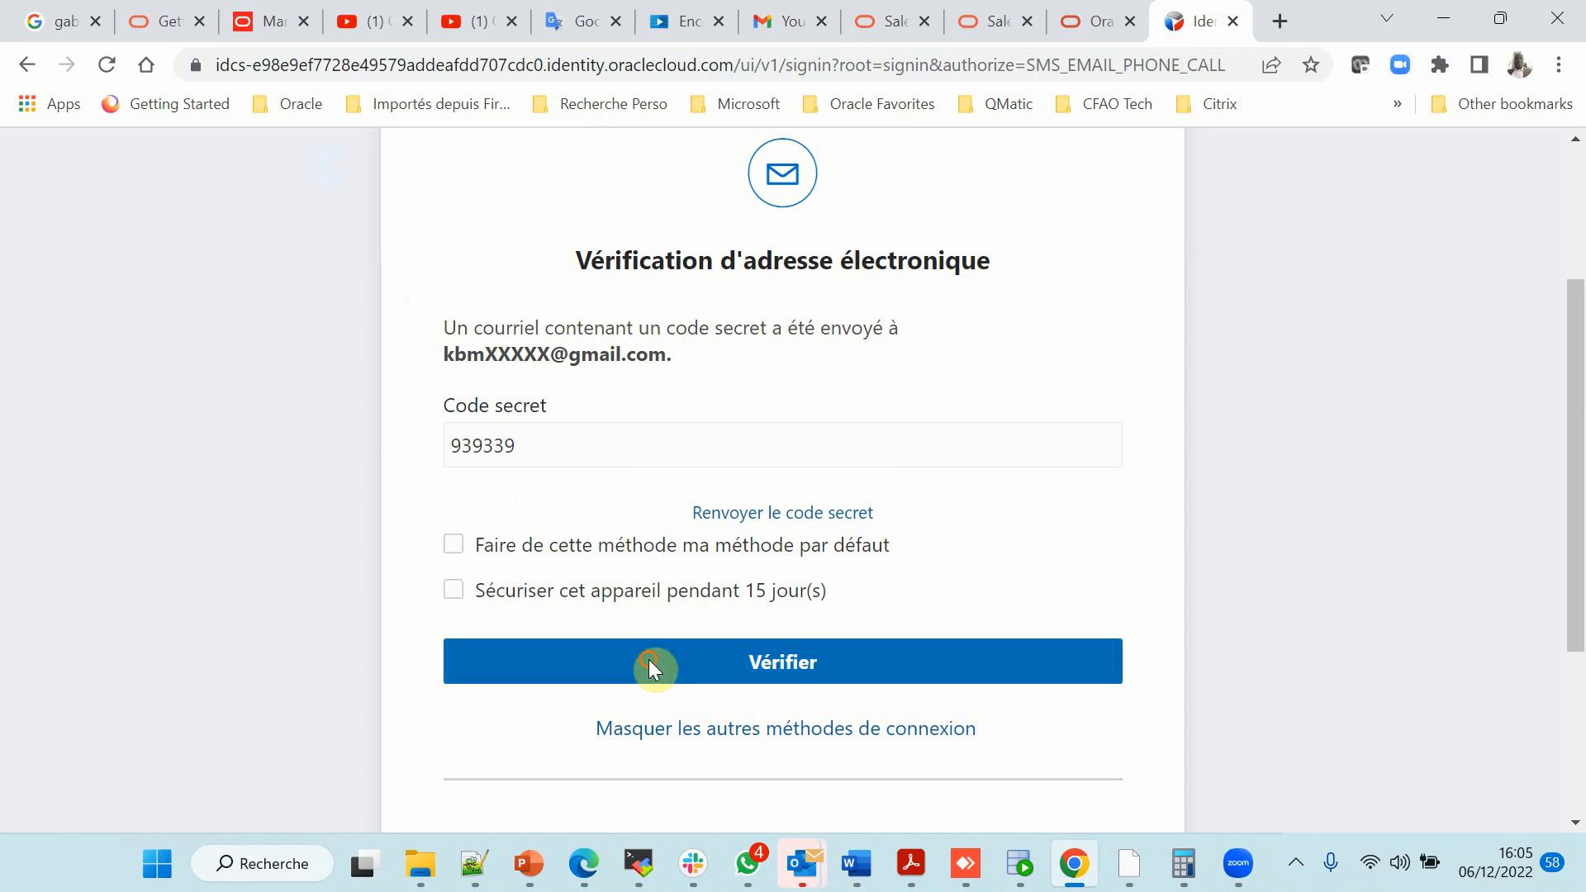